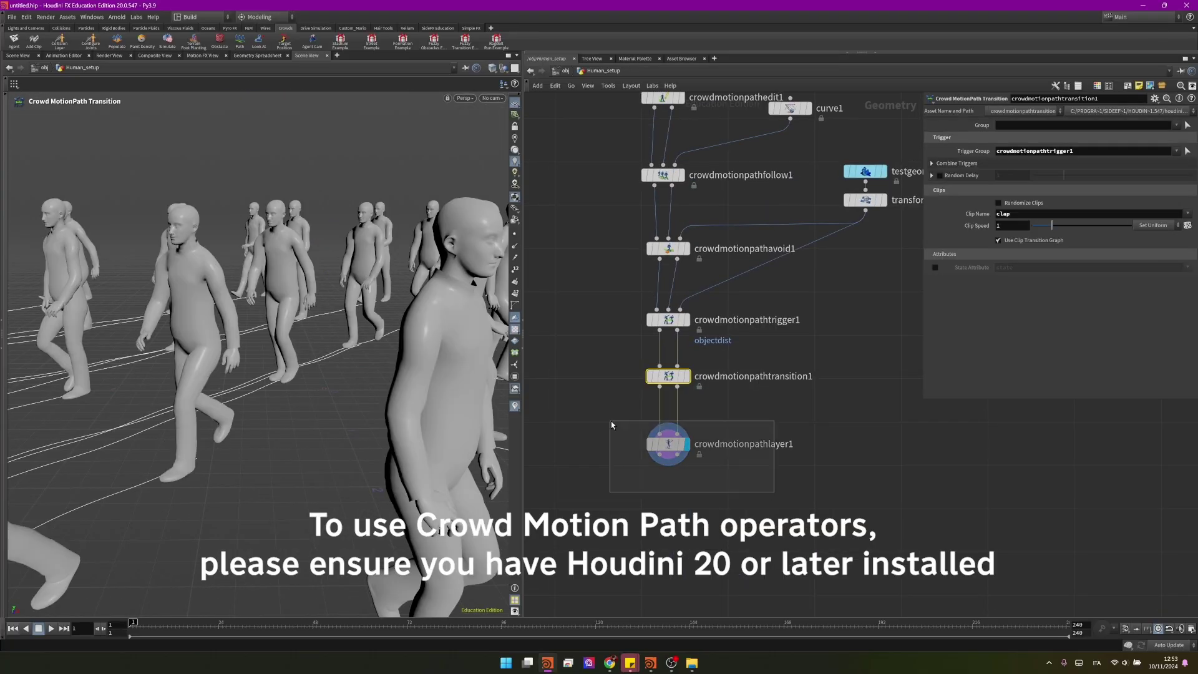
{"action": "left_click_drag", "start_coordinate": [773, 491], "coordinate": [611, 425]}
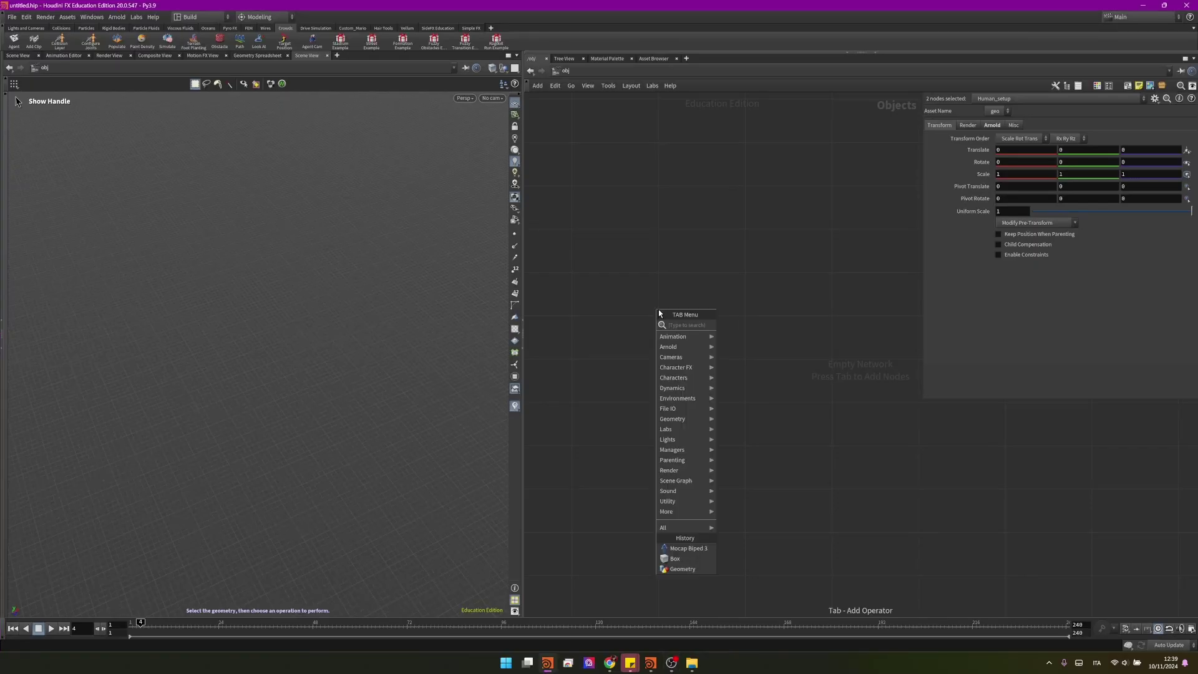
Add a Mocap Biped 3 character at object level and set its animation type to Walks and Turns.
{"action": "type", "text": "geo"}
{"action": "key", "text": "Return"}
{"action": "left_click", "coordinate": [659, 313]}
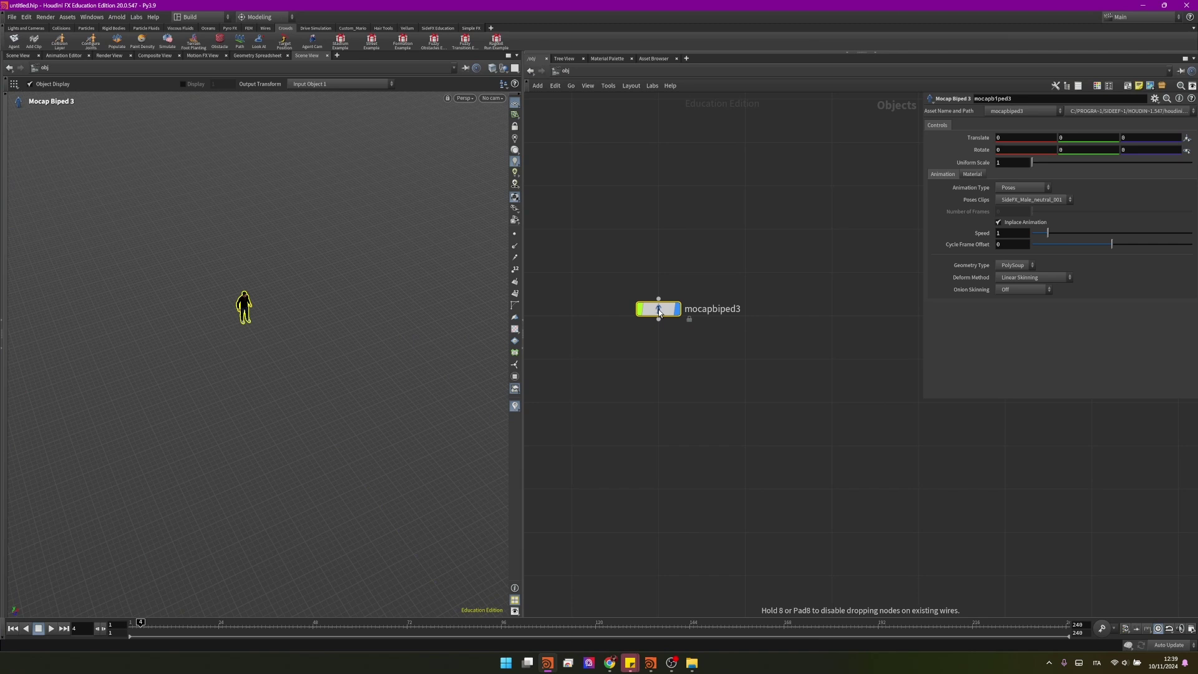
{"action": "left_click", "coordinate": [1018, 189]}
{"action": "left_click", "coordinate": [1020, 198]}
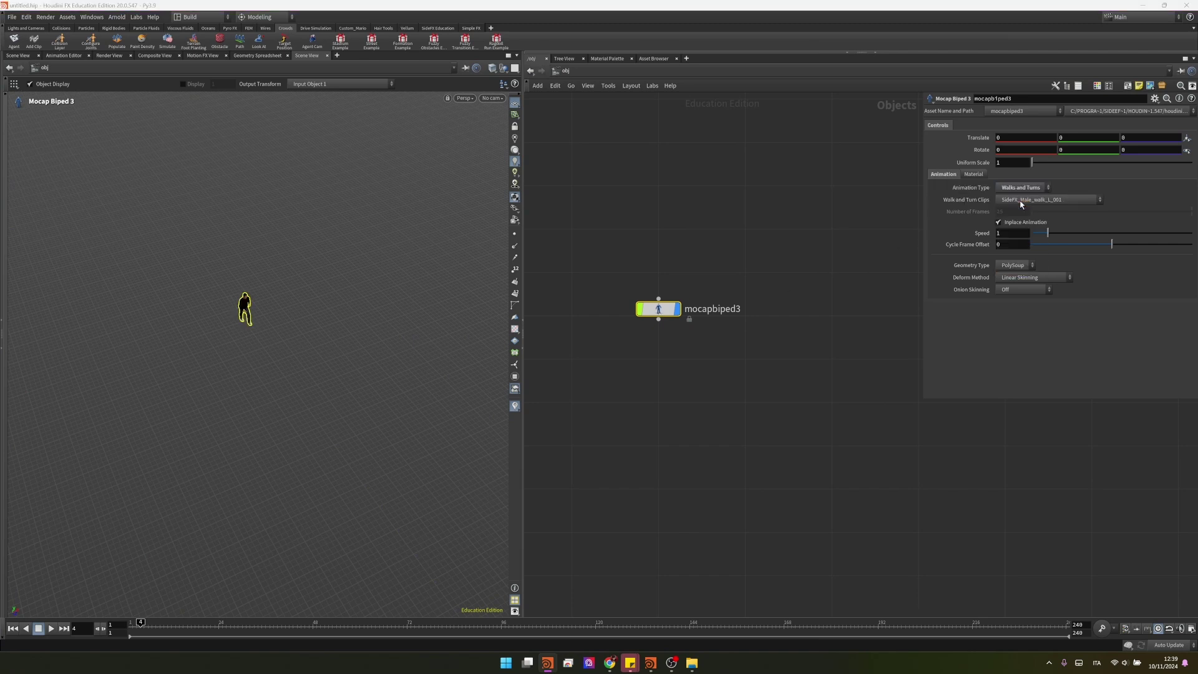
Frame the biped closely in the viewport and play its walk animation.
{"action": "right_click_drag", "start_coordinate": [264, 301], "coordinate": [449, 279], "text": "alt"}
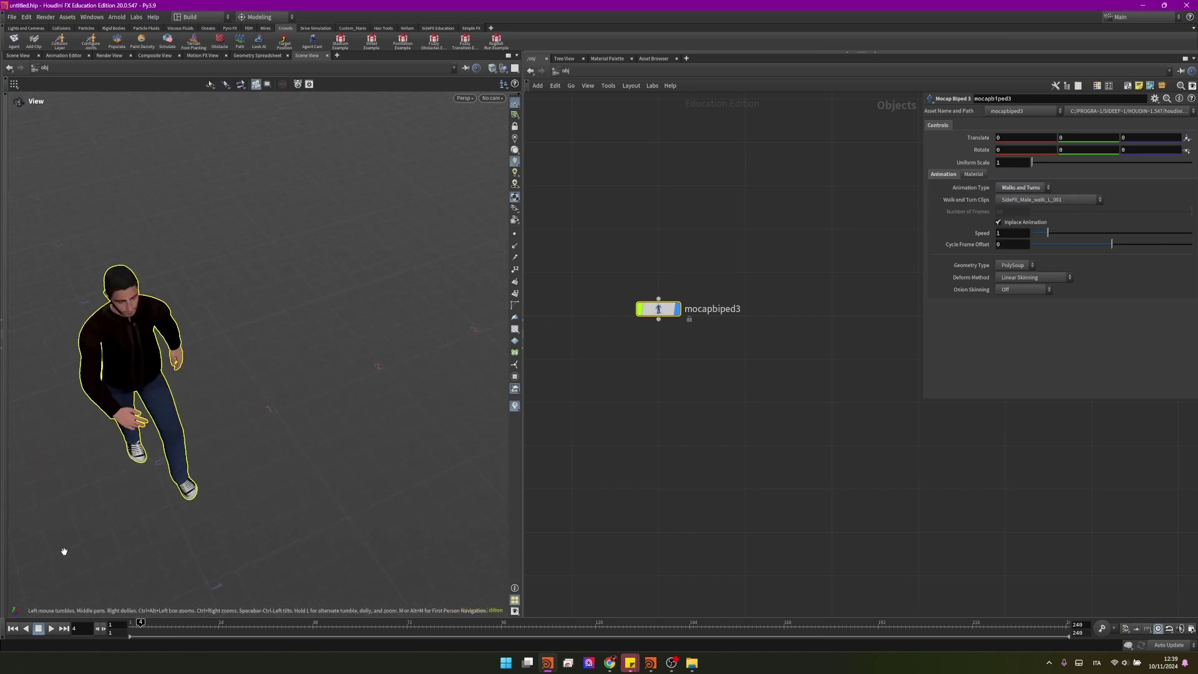
{"action": "left_click", "coordinate": [51, 631]}
{"action": "mouse_move", "coordinate": [294, 416]}
{"action": "middle_mouse_down", "text": "alt"}
{"action": "mouse_move", "coordinate": [382, 382]}
{"action": "mouse_move", "coordinate": [307, 410]}
{"action": "middle_mouse_up", "text": "alt"}
{"action": "left_click", "coordinate": [709, 403]}
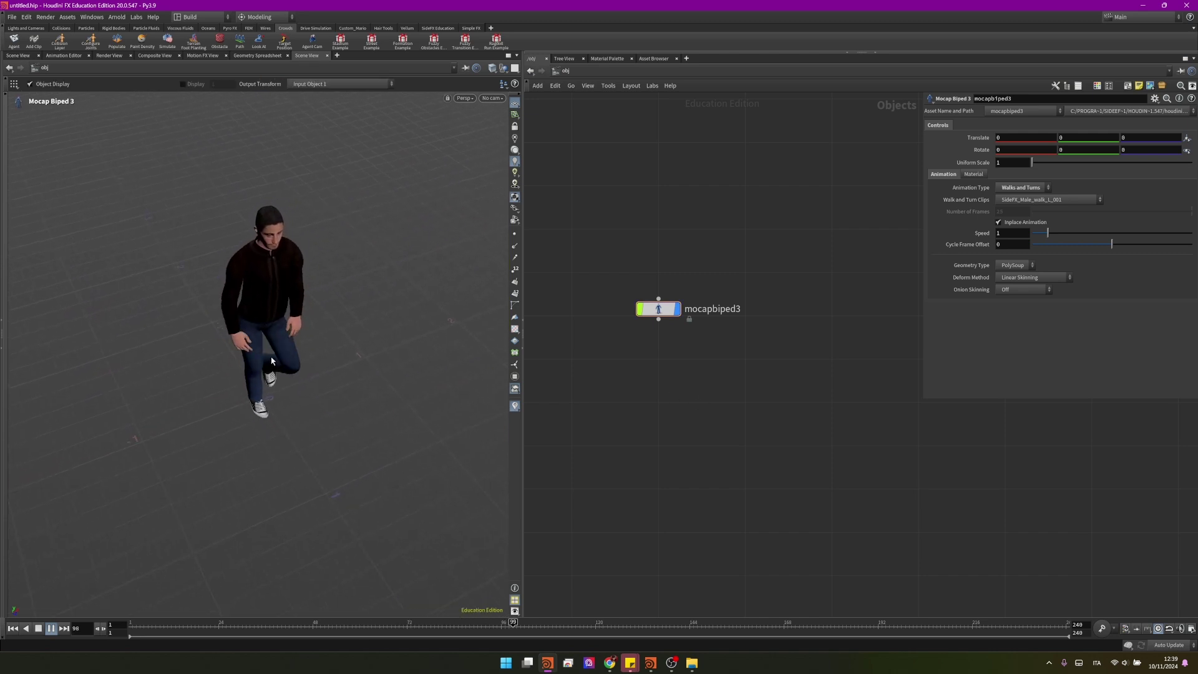
Turn off Inplace Animation for the biped, preview the travelling walk, and stop the timeline at frame 27.
{"action": "left_click", "coordinate": [999, 222]}
{"action": "left_click", "coordinate": [38, 628]}
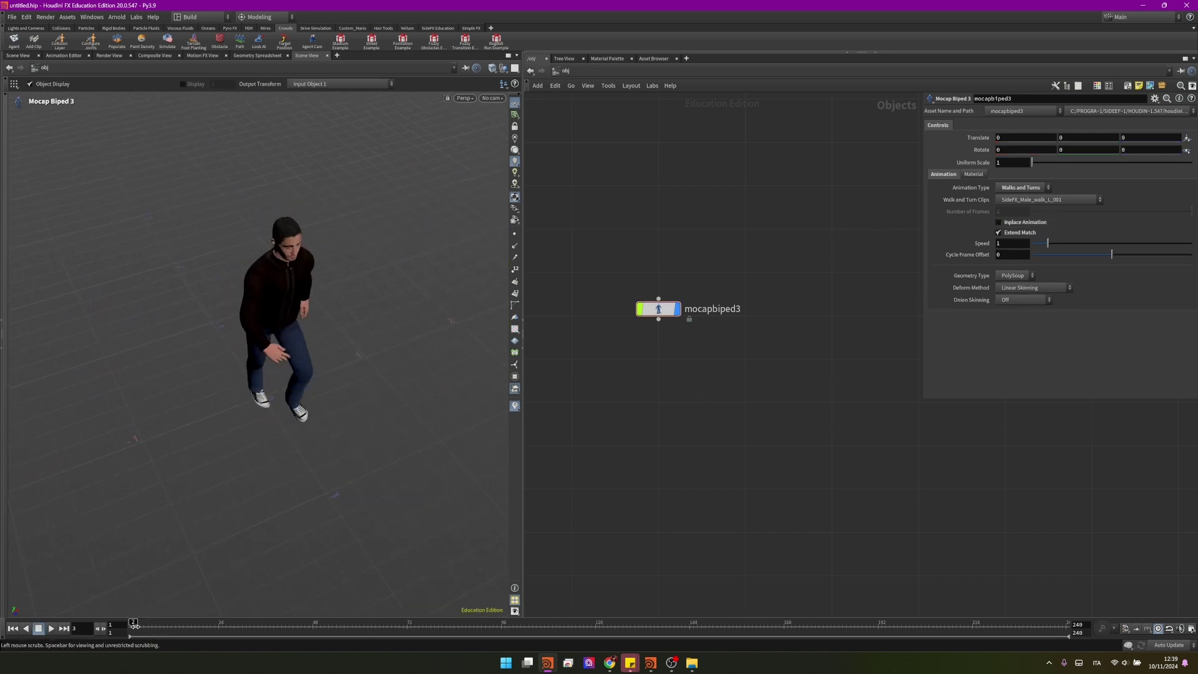
{"action": "left_click", "coordinate": [51, 629]}
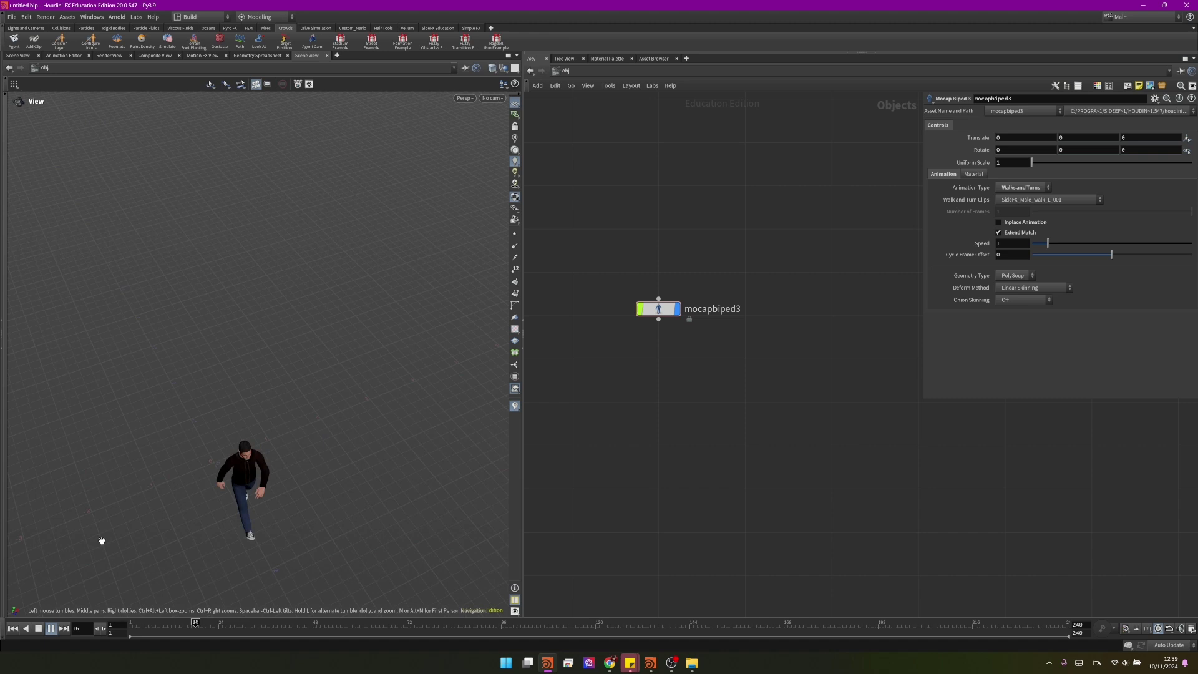
{"action": "left_click", "coordinate": [51, 628]}
{"action": "left_click", "coordinate": [223, 623]}
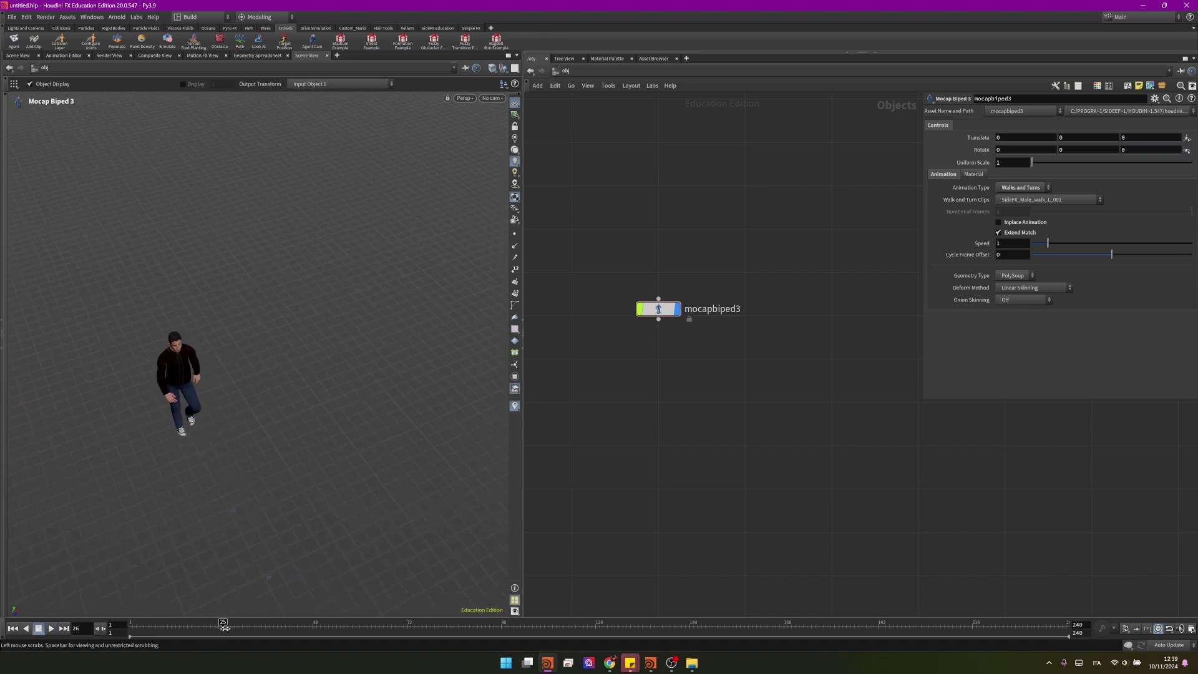
{"action": "mouse_move", "coordinate": [223, 628]}
{"action": "left_mouse_down"}
{"action": "mouse_move", "coordinate": [215, 635]}
{"action": "mouse_move", "coordinate": [236, 635]}
{"action": "left_mouse_up"}
Examine the biped's mesh density up close by showing its points briefly, then hide them again.
{"action": "middle_click_drag", "start_coordinate": [175, 357], "coordinate": [289, 330], "text": "alt"}
{"action": "right_click_drag", "start_coordinate": [294, 367], "coordinate": [343, 343], "text": "alt"}
{"action": "left_click_drag", "start_coordinate": [295, 359], "coordinate": [270, 341], "text": "alt"}
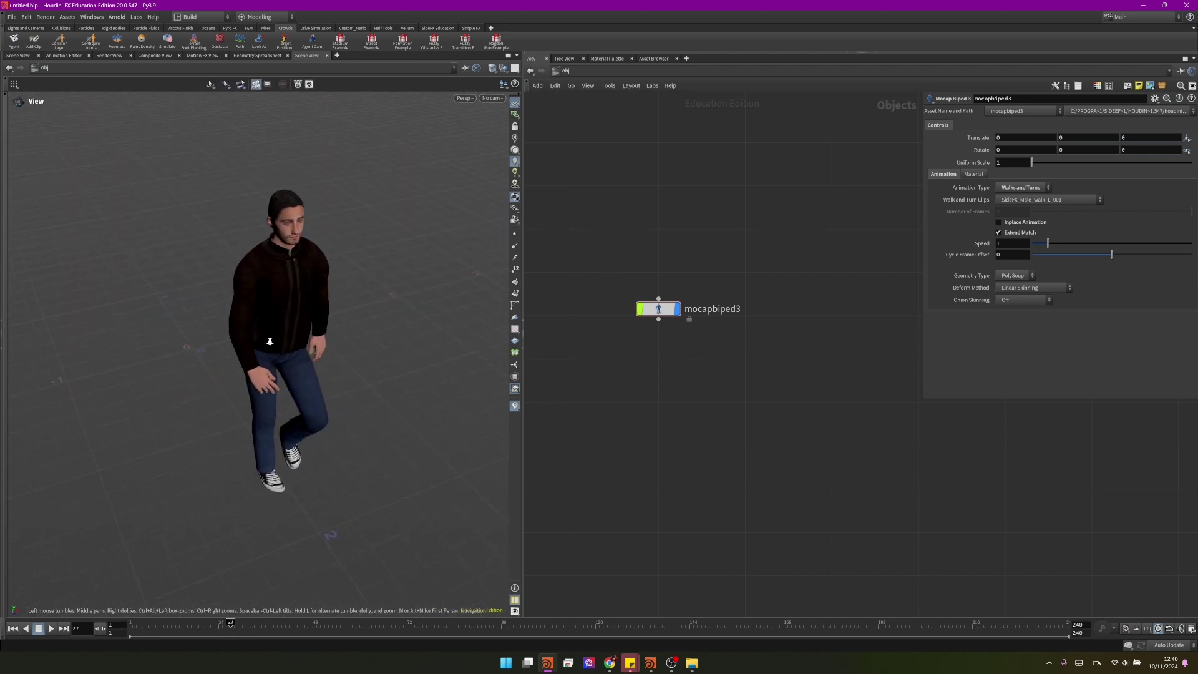
{"action": "left_click", "coordinate": [514, 234]}
{"action": "mouse_move", "coordinate": [343, 356]}
{"action": "left_mouse_down", "text": "alt"}
{"action": "mouse_move", "coordinate": [294, 341]}
{"action": "mouse_move", "coordinate": [339, 335]}
{"action": "mouse_move", "coordinate": [287, 306]}
{"action": "left_mouse_up", "text": "alt"}
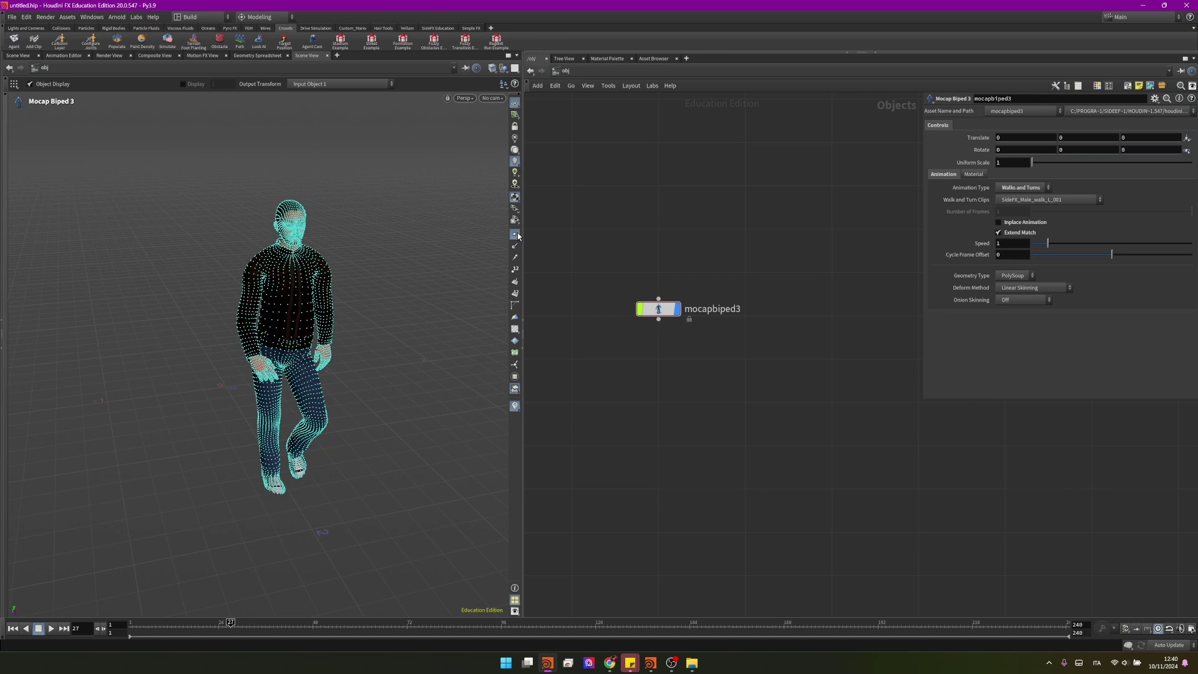
{"action": "left_click", "coordinate": [515, 234]}
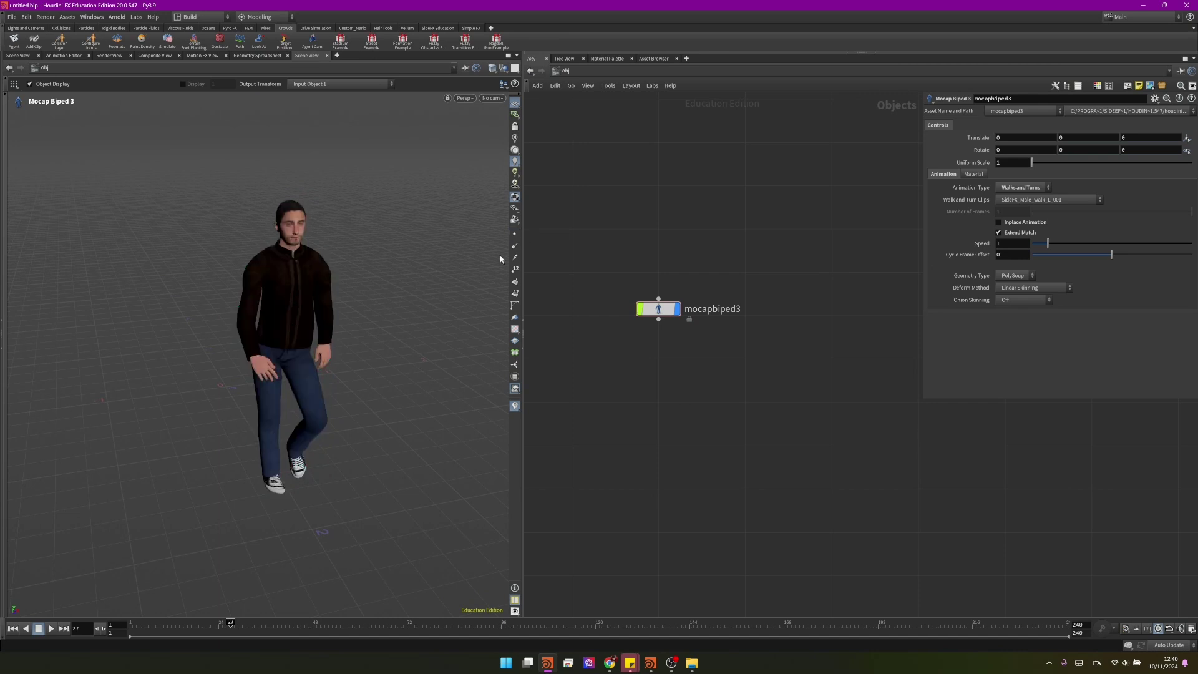
Rename the mocap biped node to walk.
{"action": "double_click", "coordinate": [703, 307]}
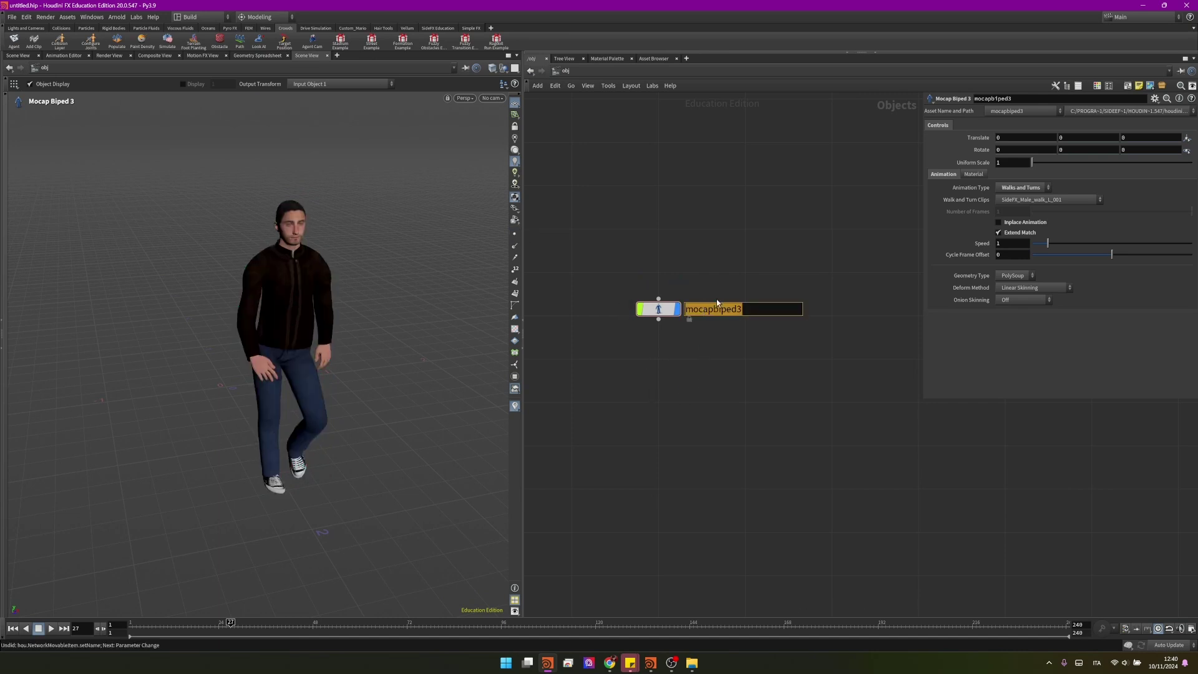
{"action": "type", "text": "walk"}
{"action": "key", "text": "Return"}
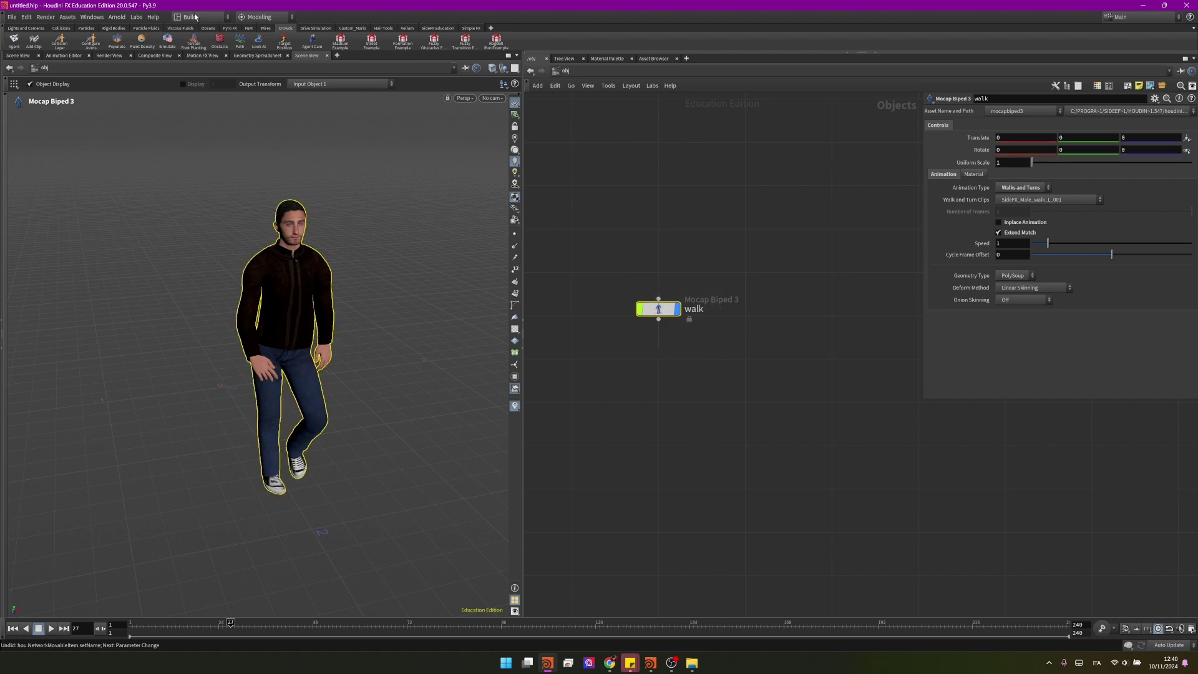
Create a crowd agent from the /obj/walk character rig with agent name Human and clip name walk.
{"action": "left_click", "coordinate": [19, 44]}
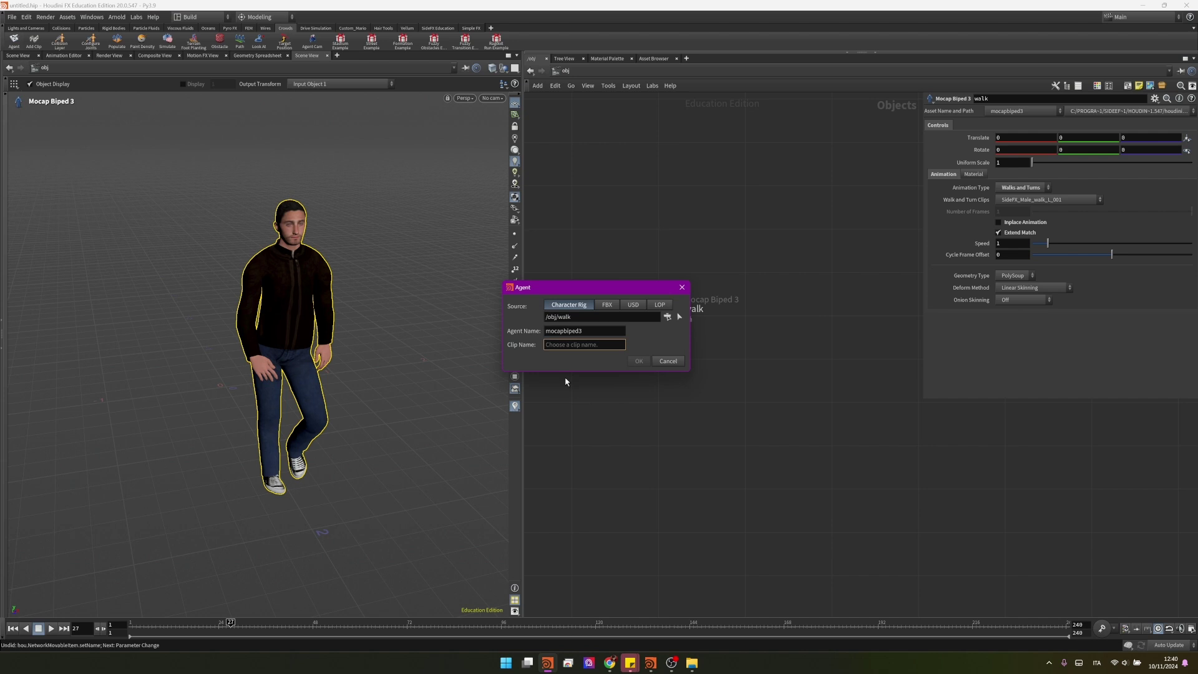
{"action": "type", "text": "walk"}
{"action": "left_click", "coordinate": [586, 330]}
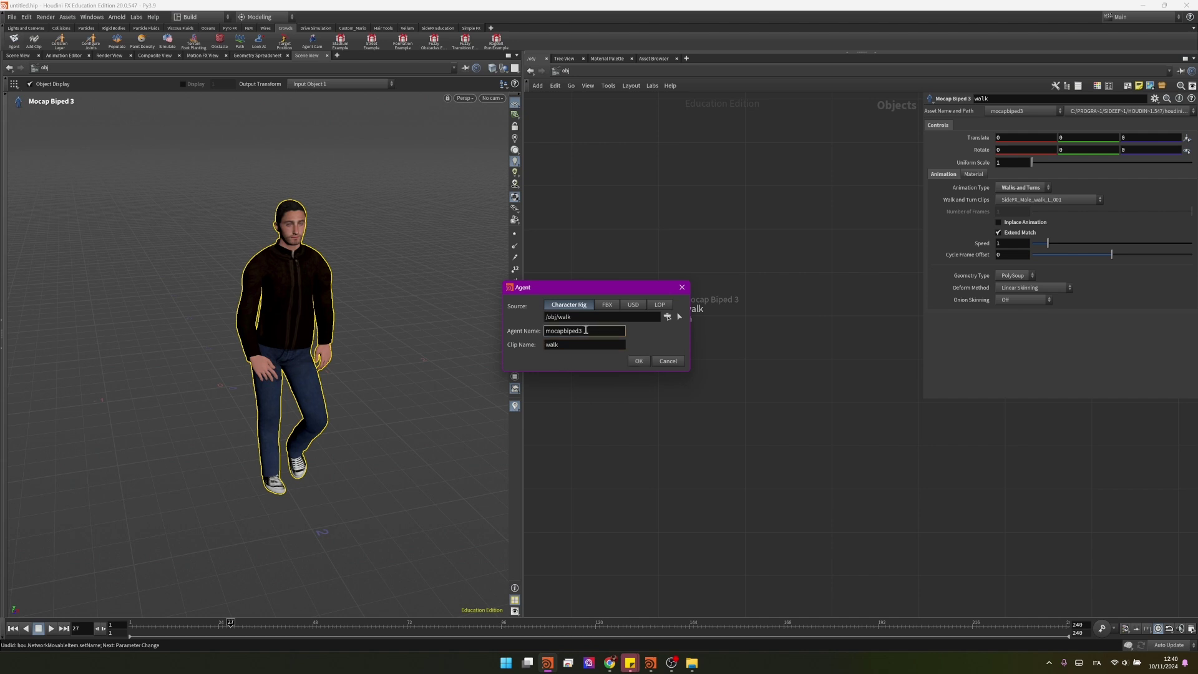
{"action": "left_click_drag", "start_coordinate": [588, 331], "coordinate": [548, 331]}
{"action": "type", "text": "Human"}
{"action": "left_click", "coordinate": [640, 360]}
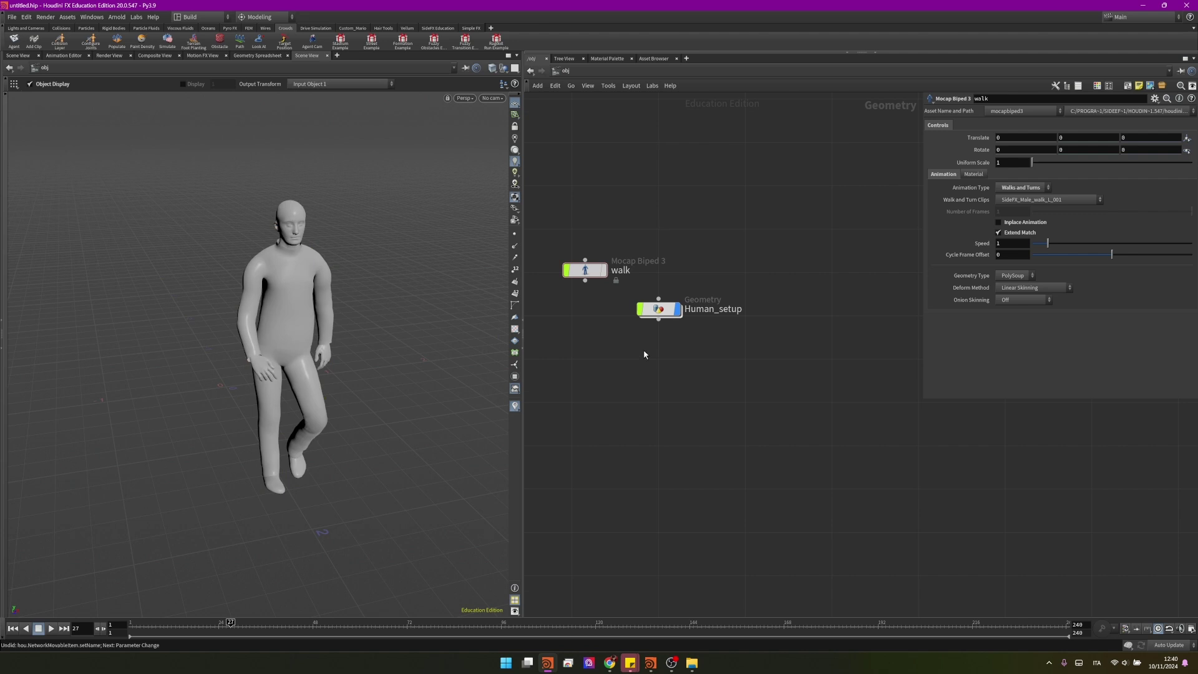
Reposition the Human_setup node below the walk node at object level and go back inside Human_setup.
{"action": "key", "text": "u"}
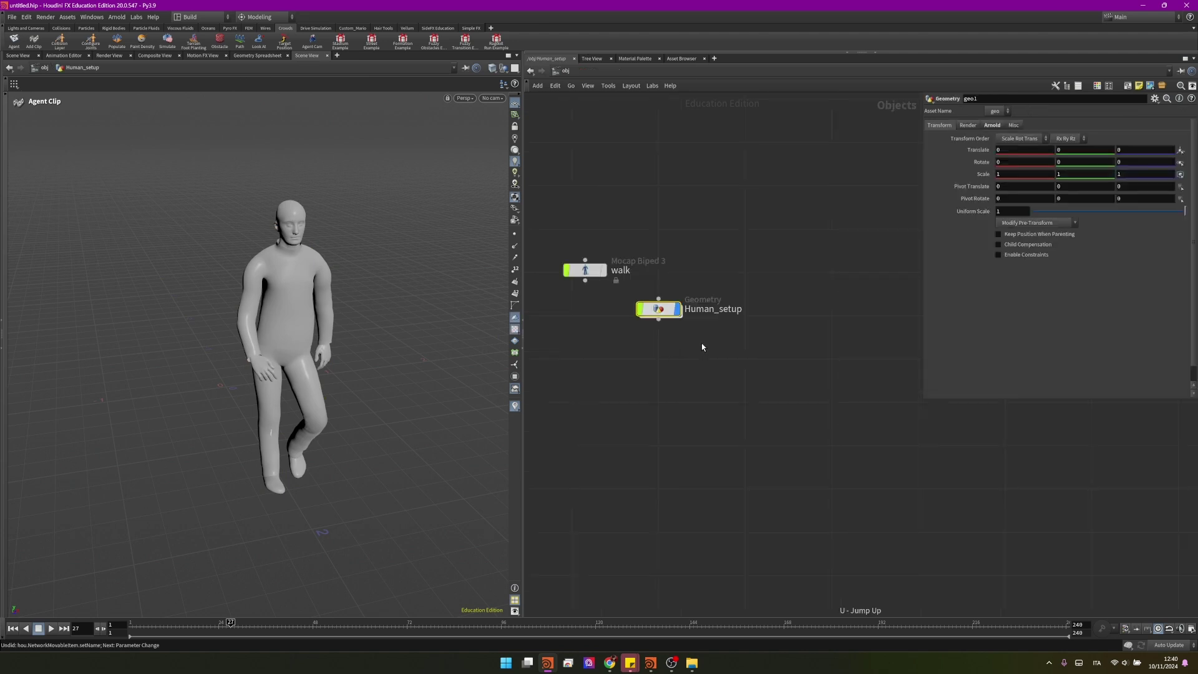
{"action": "left_click_drag", "start_coordinate": [652, 310], "coordinate": [637, 335]}
{"action": "double_click", "coordinate": [586, 325]}
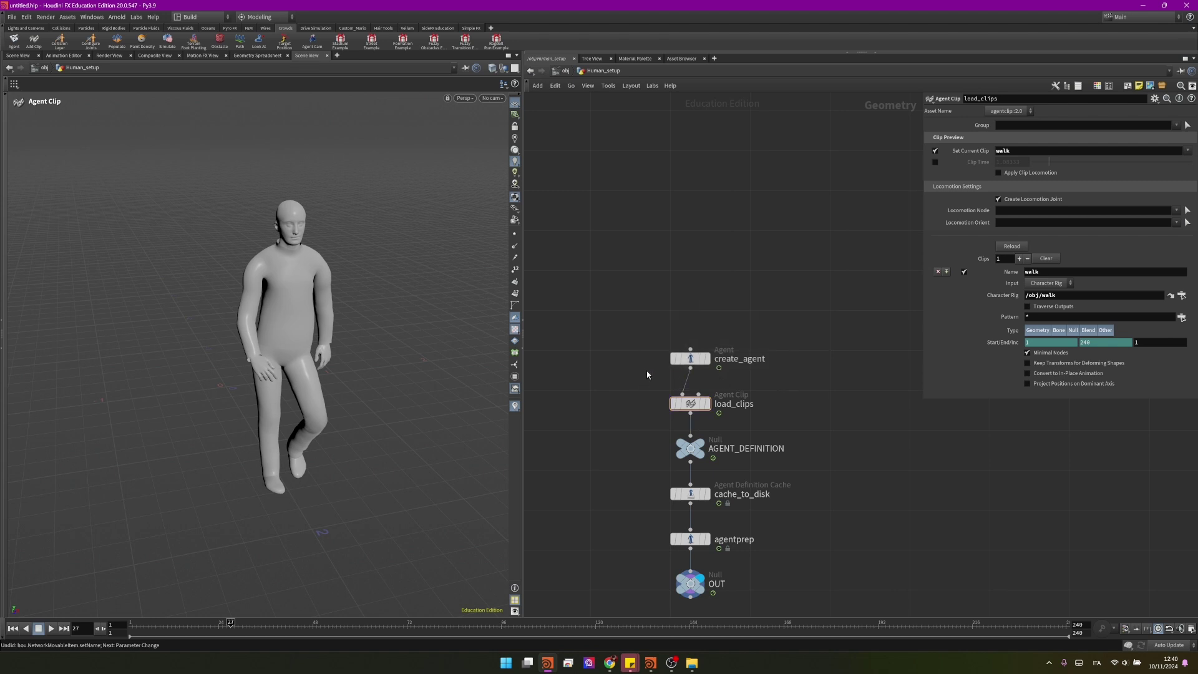
Display the create_agent node and examine the agent's body from several angles.
{"action": "scroll", "coordinate": [662, 352], "scroll_direction": "up", "scroll_amount": 2}
{"action": "key", "text": "r"}
{"action": "left_click", "coordinate": [704, 368]}
{"action": "left_click", "coordinate": [704, 368]}
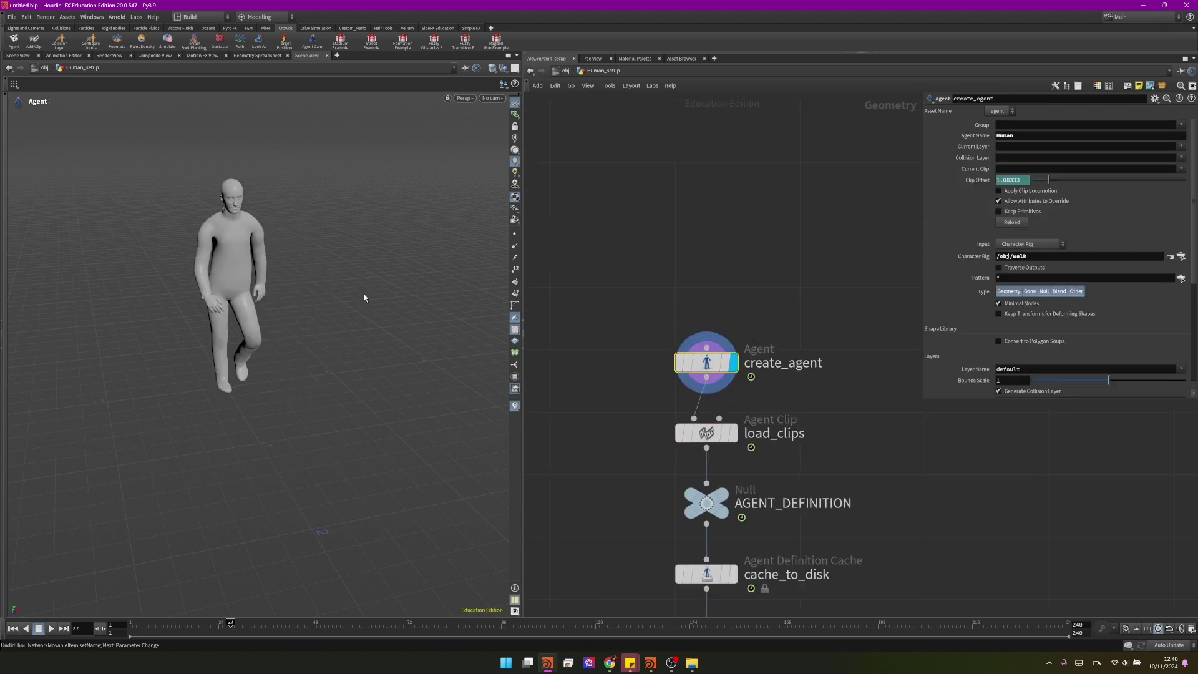
{"action": "scroll", "coordinate": [325, 278], "scroll_direction": "up", "scroll_amount": 3}
{"action": "left_click_drag", "start_coordinate": [325, 279], "coordinate": [256, 275], "text": "alt"}
{"action": "scroll", "coordinate": [256, 285], "scroll_direction": "up", "scroll_amount": 3}
{"action": "middle_click_drag", "start_coordinate": [291, 285], "coordinate": [348, 315], "text": "alt"}
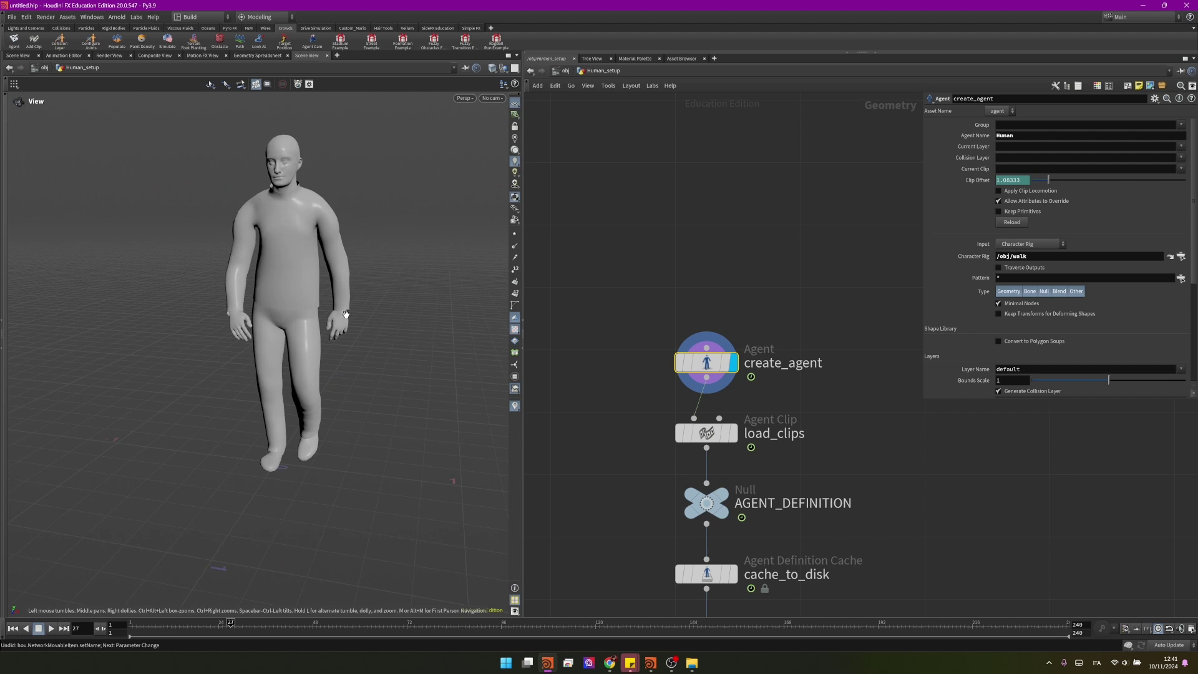
{"action": "left_click_drag", "start_coordinate": [291, 454], "coordinate": [235, 455], "text": "alt"}
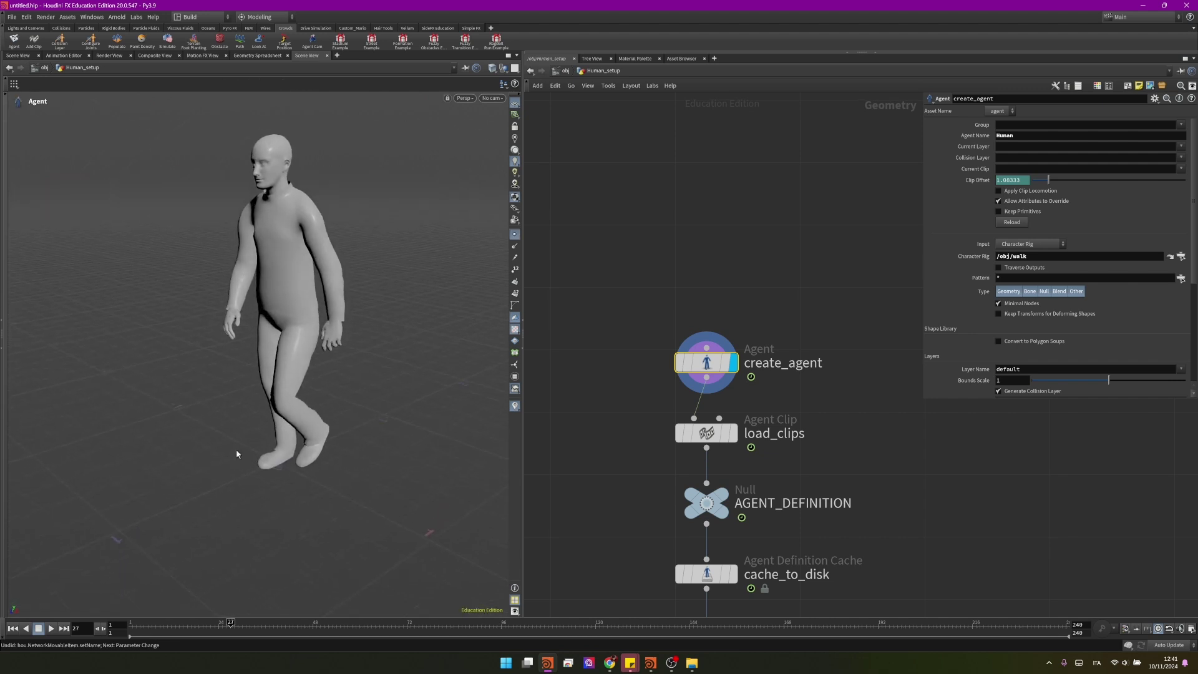
Switch the viewport to wireframe and examine the agent's skeleton and the joints at its feet.
{"action": "key", "text": "w"}
{"action": "right_click_drag", "start_coordinate": [271, 475], "coordinate": [530, 419], "text": "alt"}
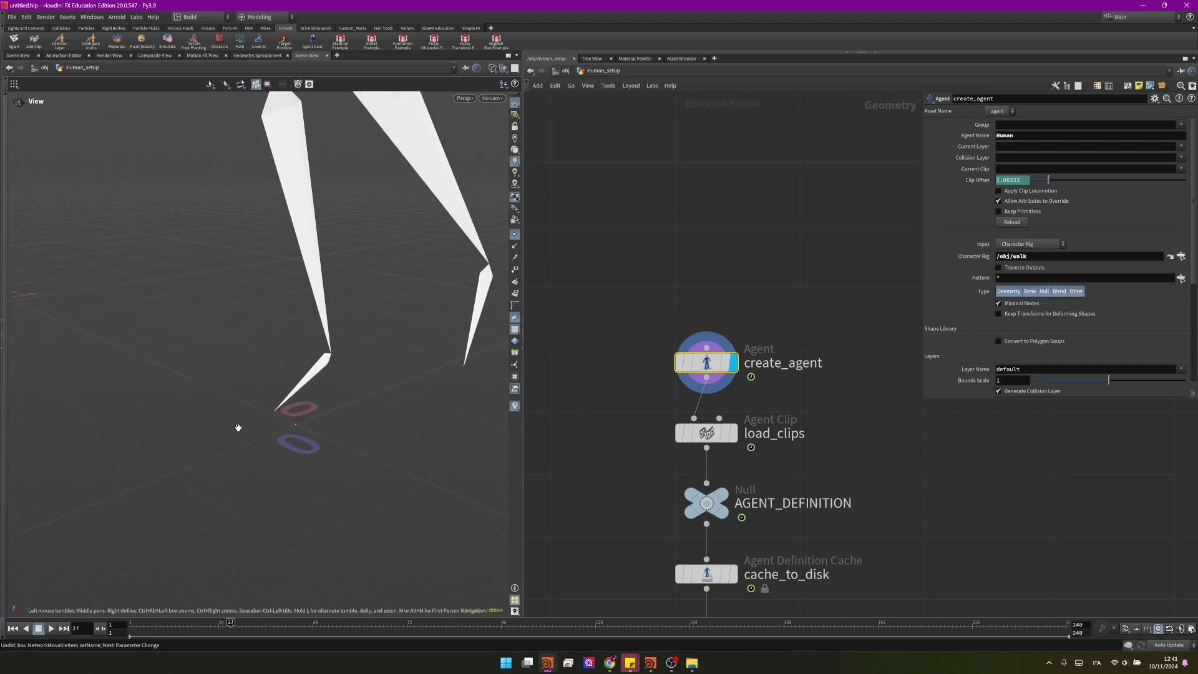
{"action": "left_click_drag", "start_coordinate": [235, 428], "coordinate": [311, 394], "text": "alt"}
{"action": "scroll", "coordinate": [311, 394], "scroll_direction": "down", "scroll_amount": 3}
{"action": "right_click_drag", "start_coordinate": [312, 394], "coordinate": [198, 385], "text": "alt"}
{"action": "middle_click_drag", "start_coordinate": [293, 340], "coordinate": [286, 371], "text": "alt"}
{"action": "left_click_drag", "start_coordinate": [286, 370], "coordinate": [315, 359], "text": "alt"}
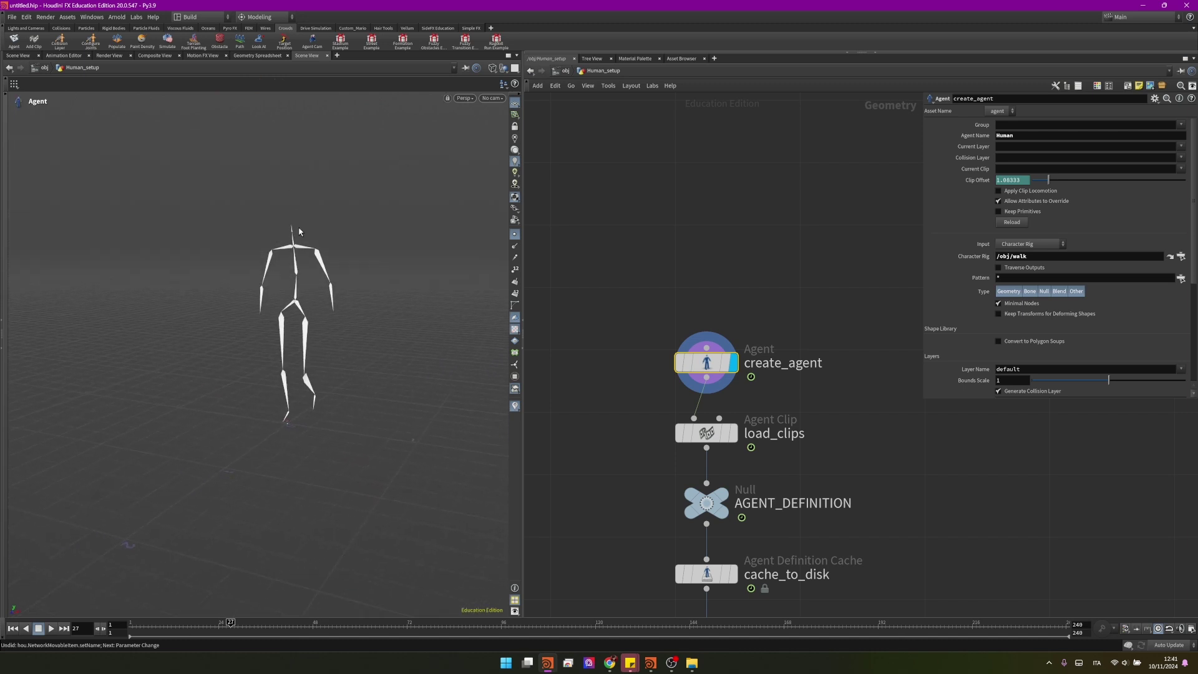
{"action": "left_click_drag", "start_coordinate": [311, 352], "coordinate": [276, 399], "text": "alt"}
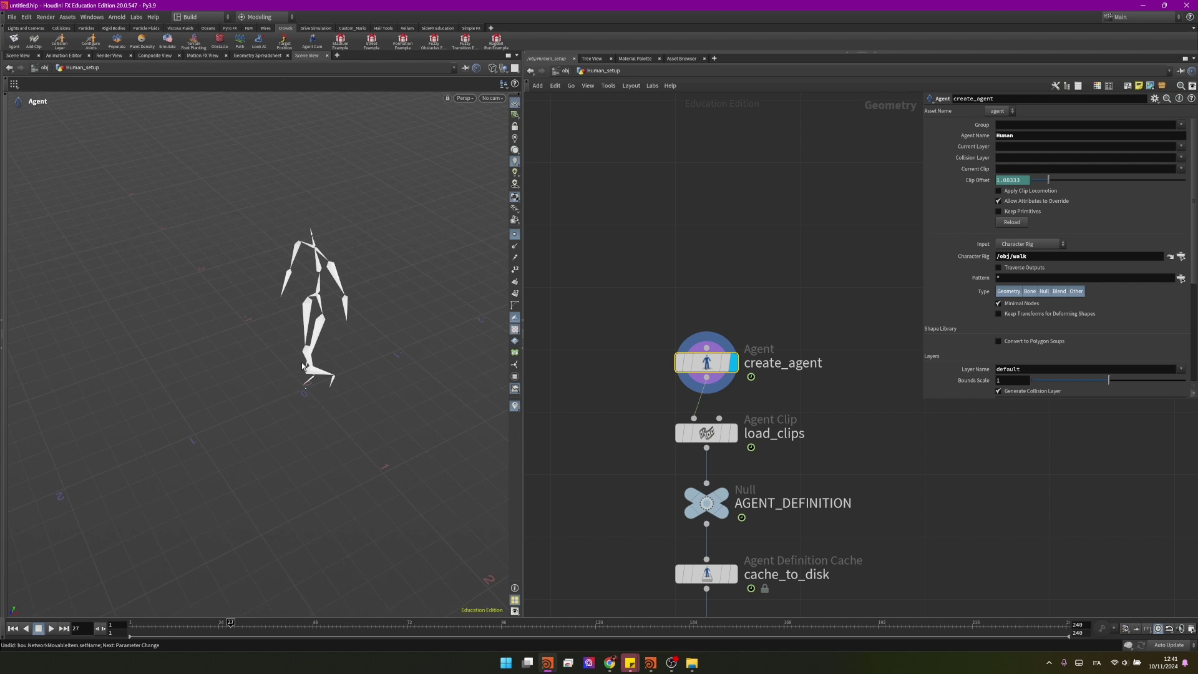
Display the load_clips node and return the viewport to shaded display.
{"action": "middle_click_drag", "start_coordinate": [732, 427], "coordinate": [689, 324]}
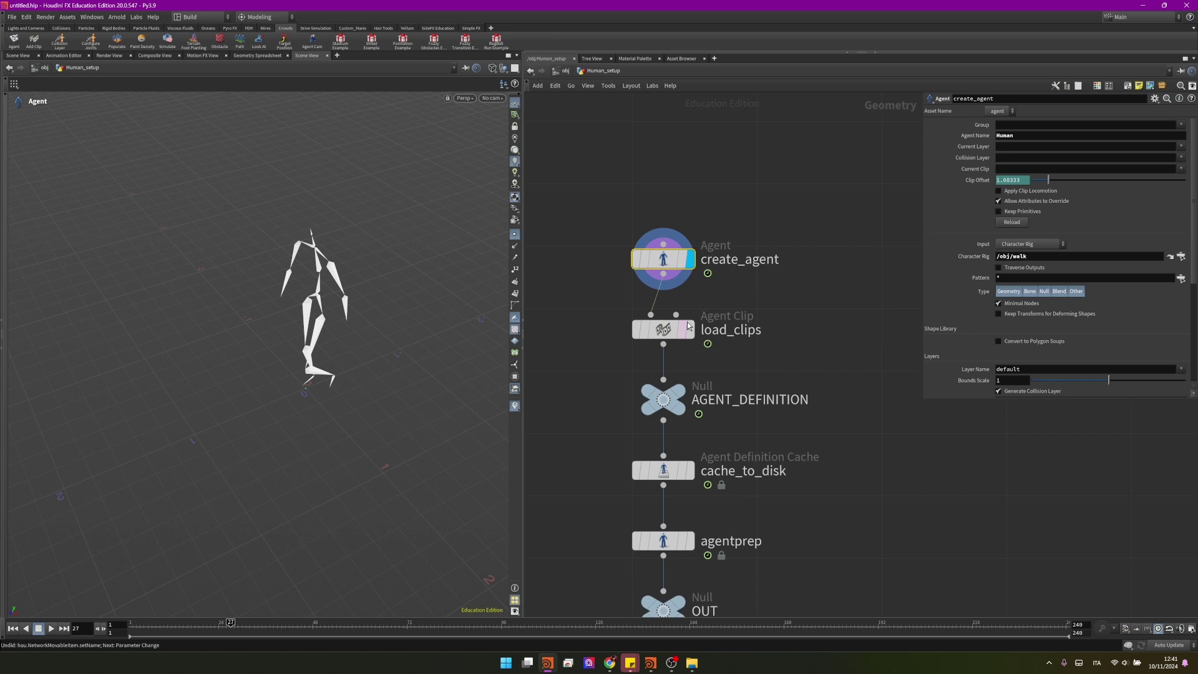
{"action": "key", "text": "r"}
{"action": "left_click", "coordinate": [659, 333]}
{"action": "left_click", "coordinate": [659, 335]}
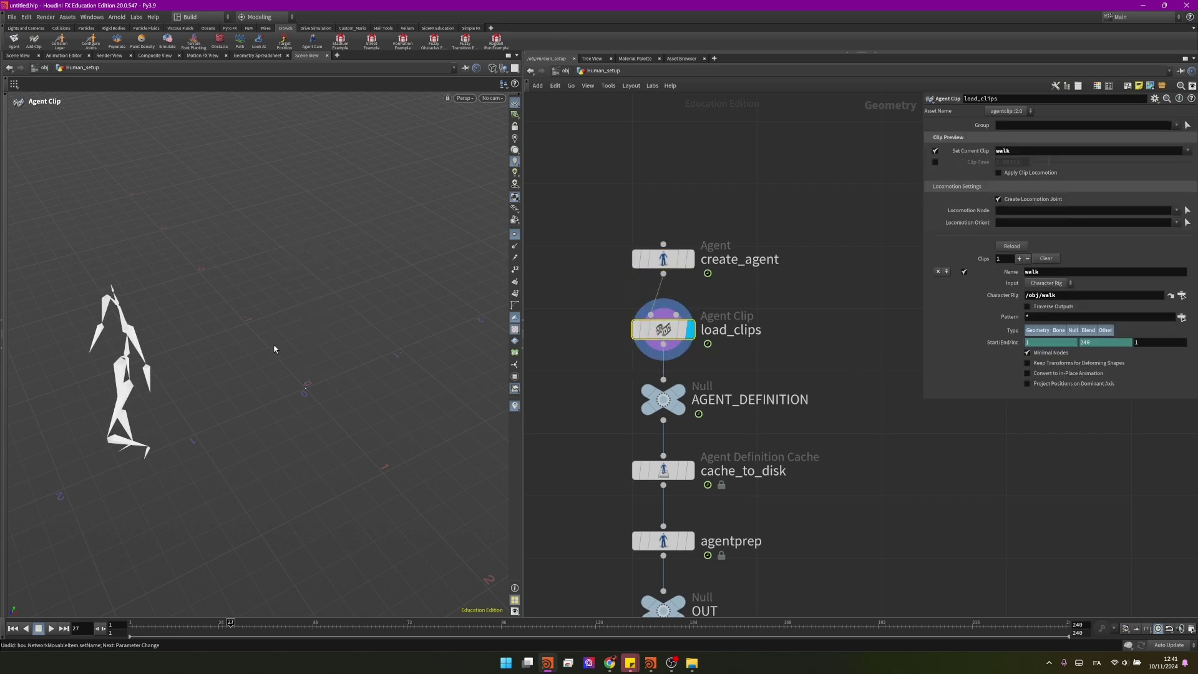
{"action": "key", "text": "shift+w"}
{"action": "left_click_drag", "start_coordinate": [154, 382], "coordinate": [313, 357], "text": "alt"}
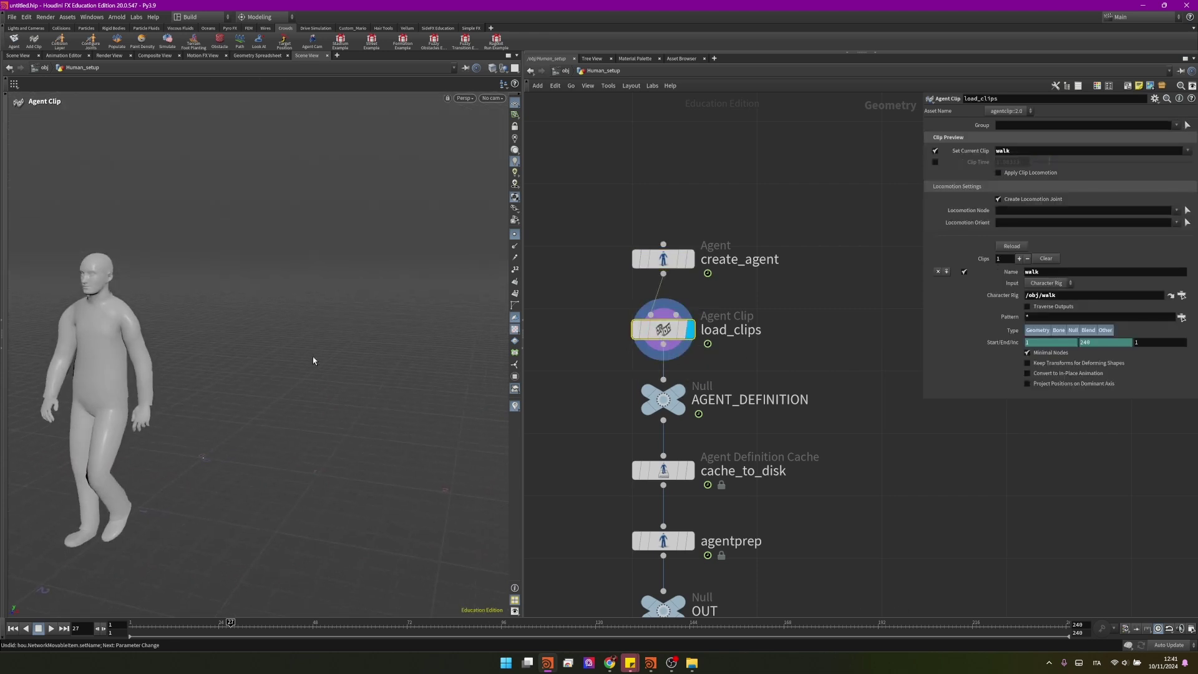
Check the walk cycle's length on the timeline and set the walk clip's end frame to 26.
{"action": "double_click", "coordinate": [1055, 275]}
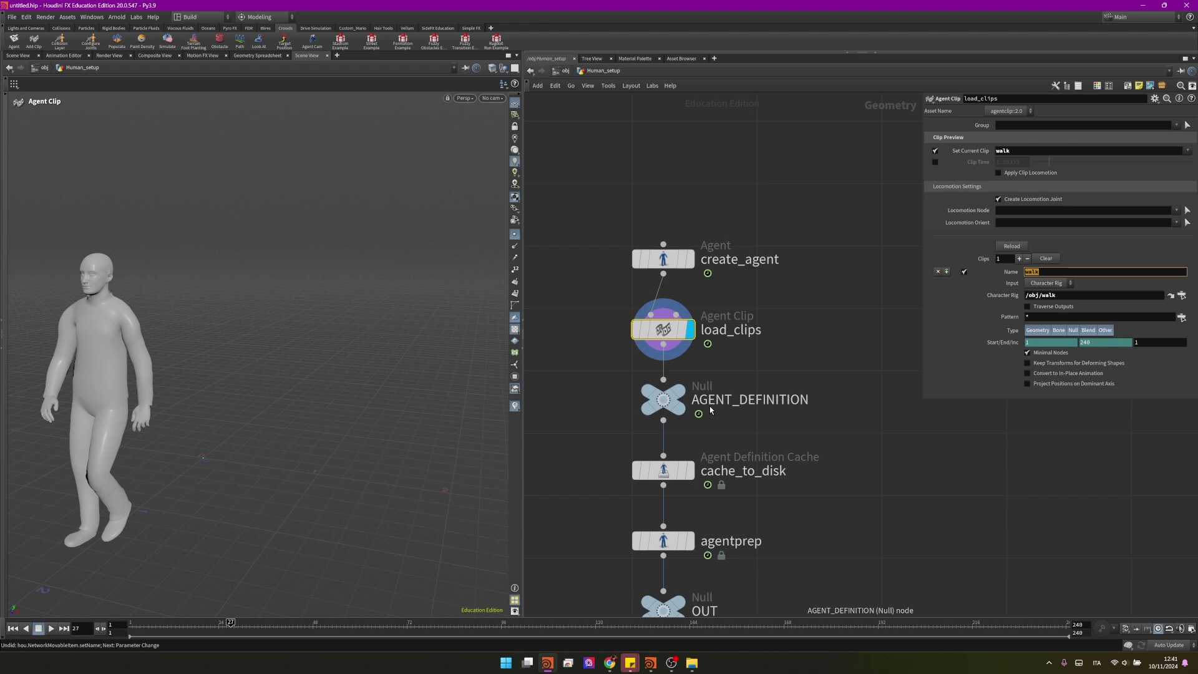
{"action": "left_click_drag", "start_coordinate": [191, 626], "coordinate": [224, 628]}
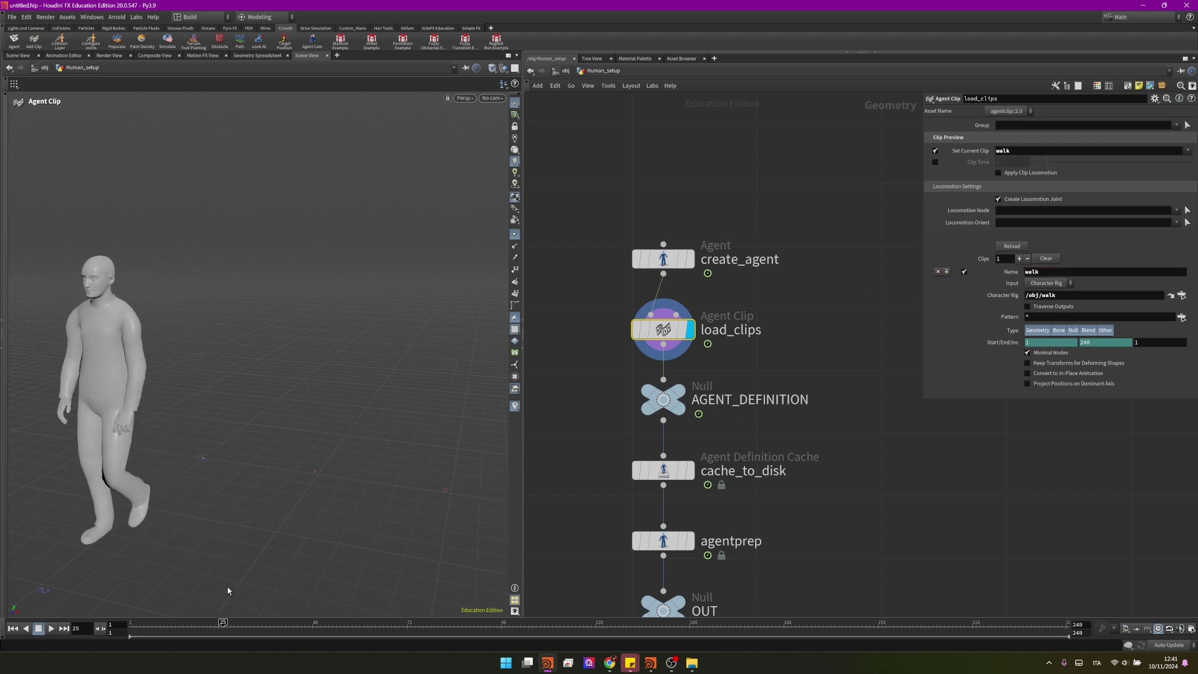
{"action": "left_click", "coordinate": [1103, 343]}
{"action": "left_click", "coordinate": [1149, 366]}
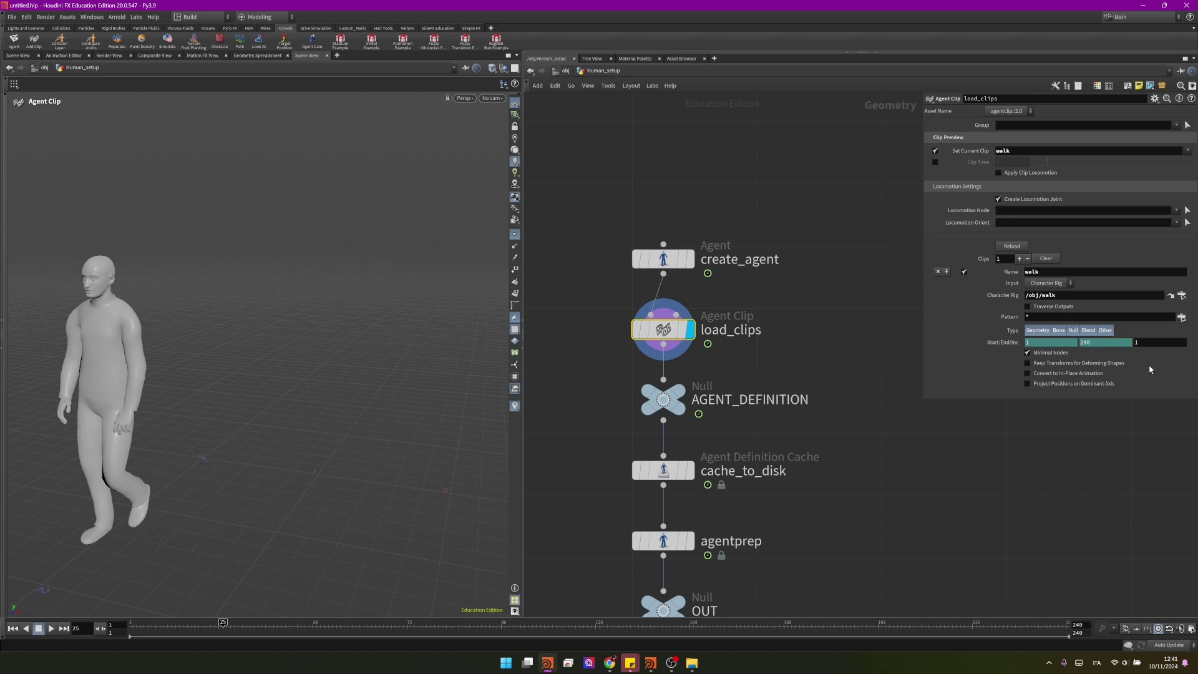
{"action": "left_click", "coordinate": [1093, 343]}
{"action": "key", "text": "Return"}
Play the trimmed walk clip from the first frame to check how it loops, and stop playback.
{"action": "left_click_drag", "start_coordinate": [174, 417], "coordinate": [121, 457], "text": "alt"}
{"action": "key", "text": "ctrl+Up"}
{"action": "left_click", "coordinate": [50, 630]}
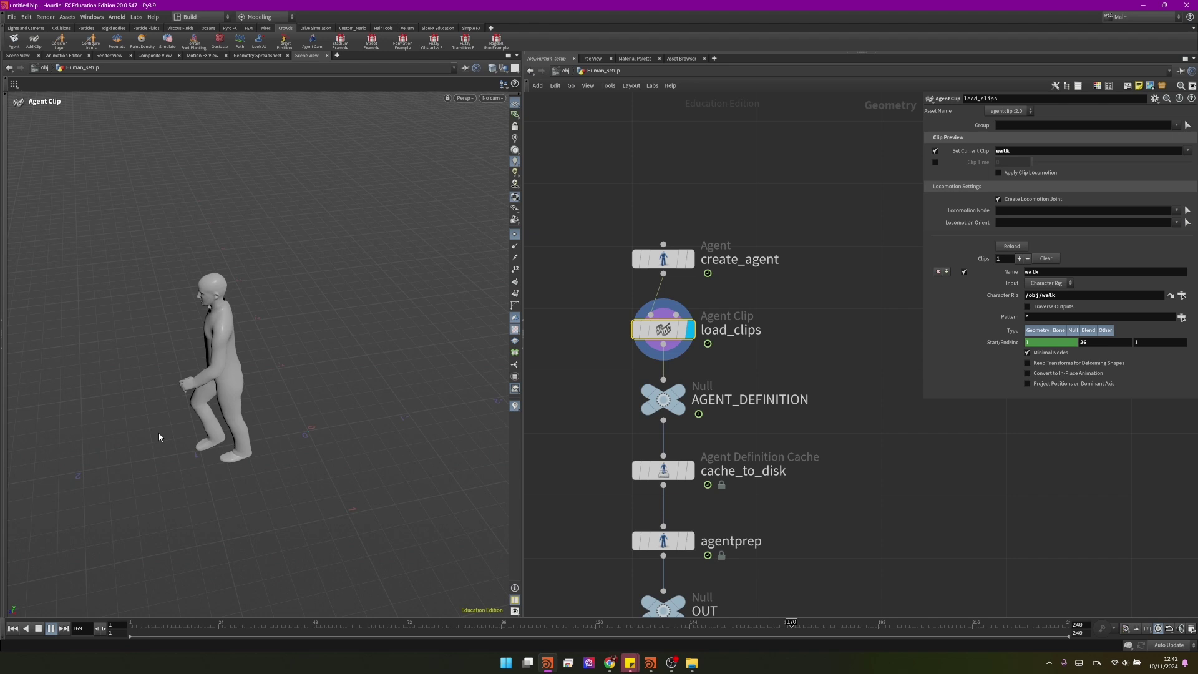
{"action": "left_click", "coordinate": [38, 629]}
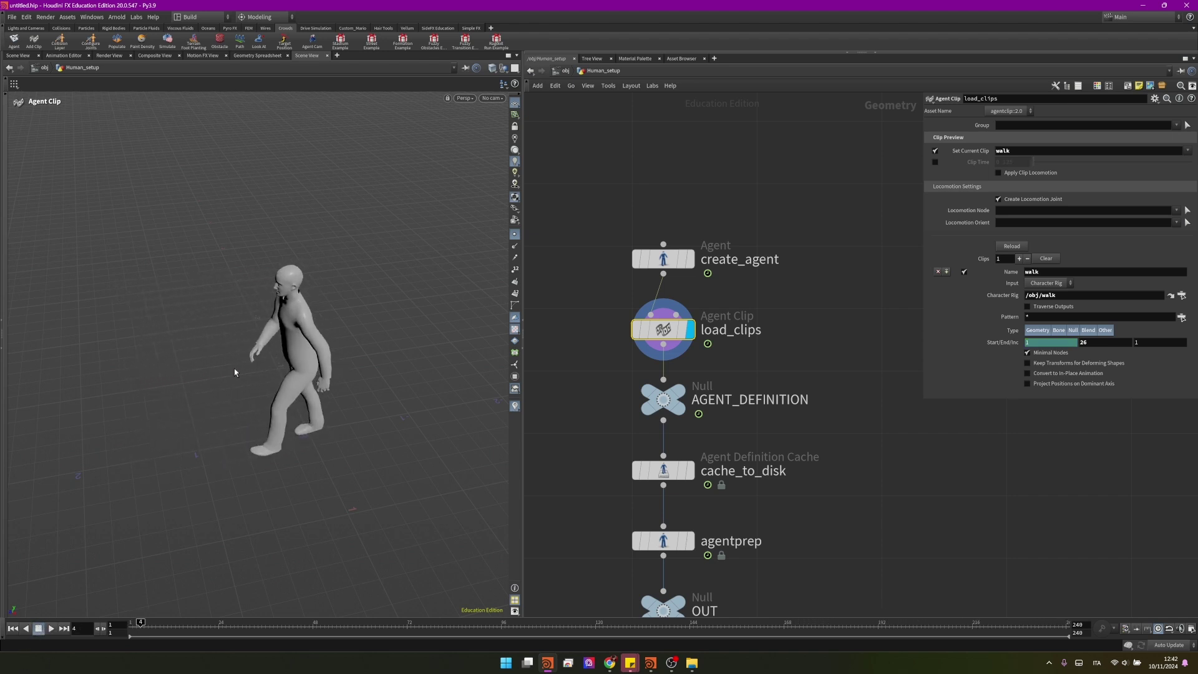
Enable Convert to In-Place Animation for the walk clip with Hips as locomotion node, and preview the result.
{"action": "left_click", "coordinate": [1053, 373]}
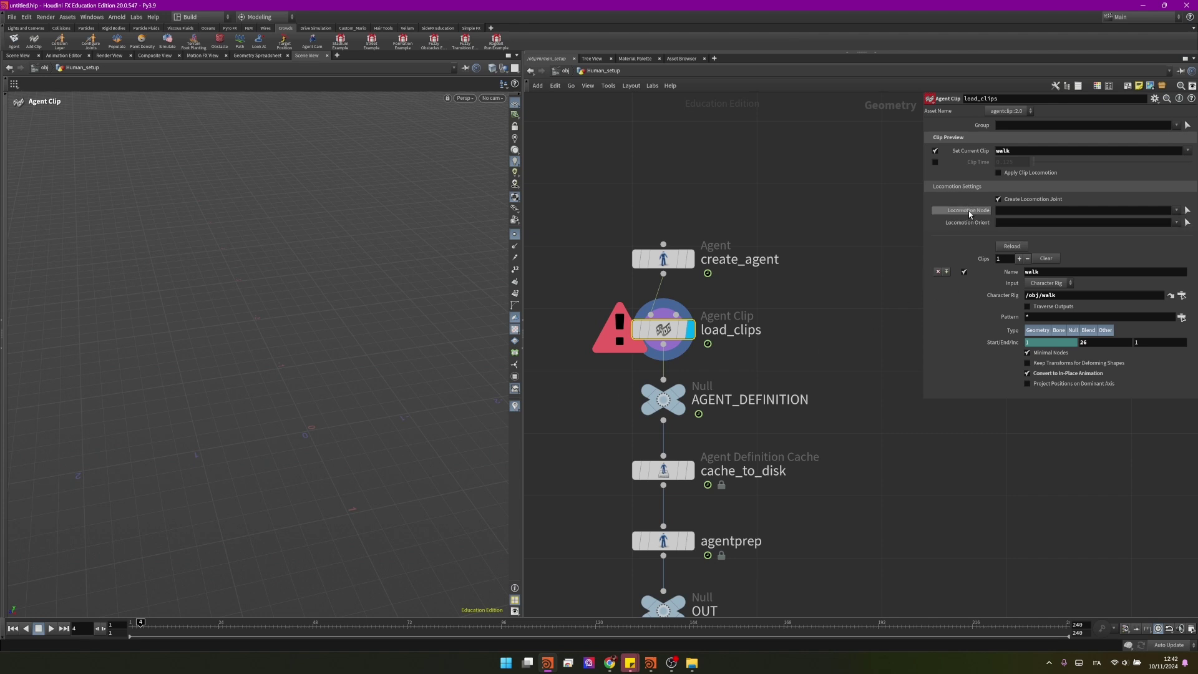
{"action": "left_click", "coordinate": [1177, 214]}
{"action": "left_click", "coordinate": [1123, 231]}
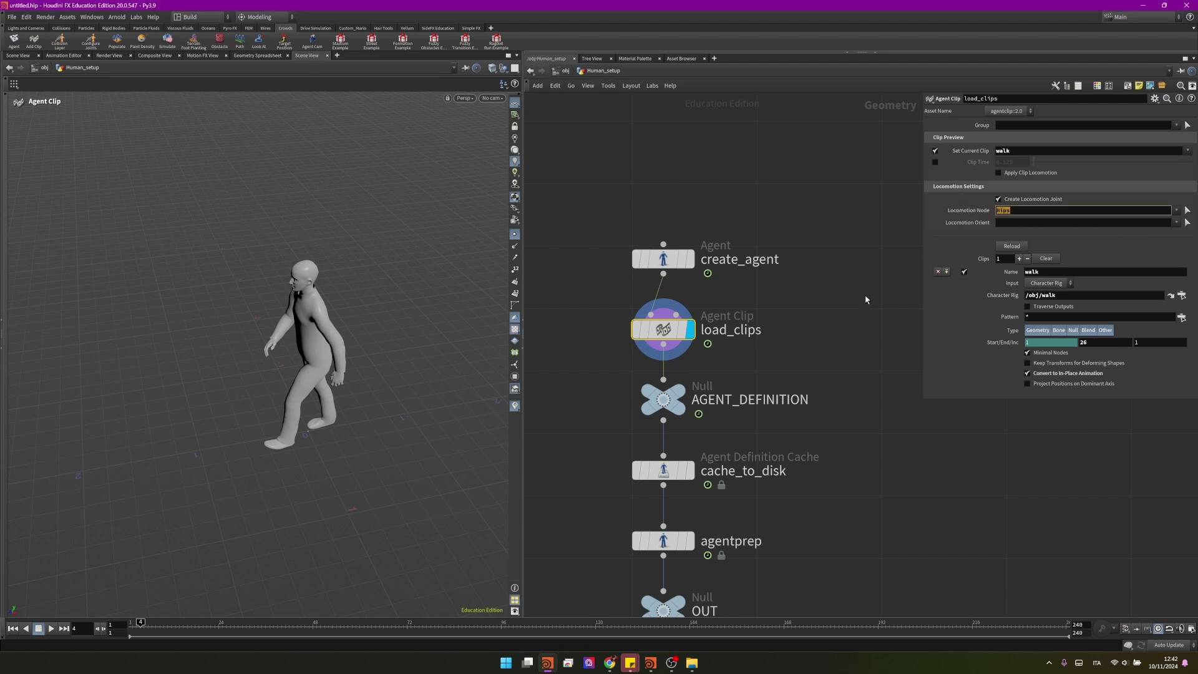
{"action": "left_click", "coordinate": [51, 628]}
{"action": "left_click", "coordinate": [39, 628]}
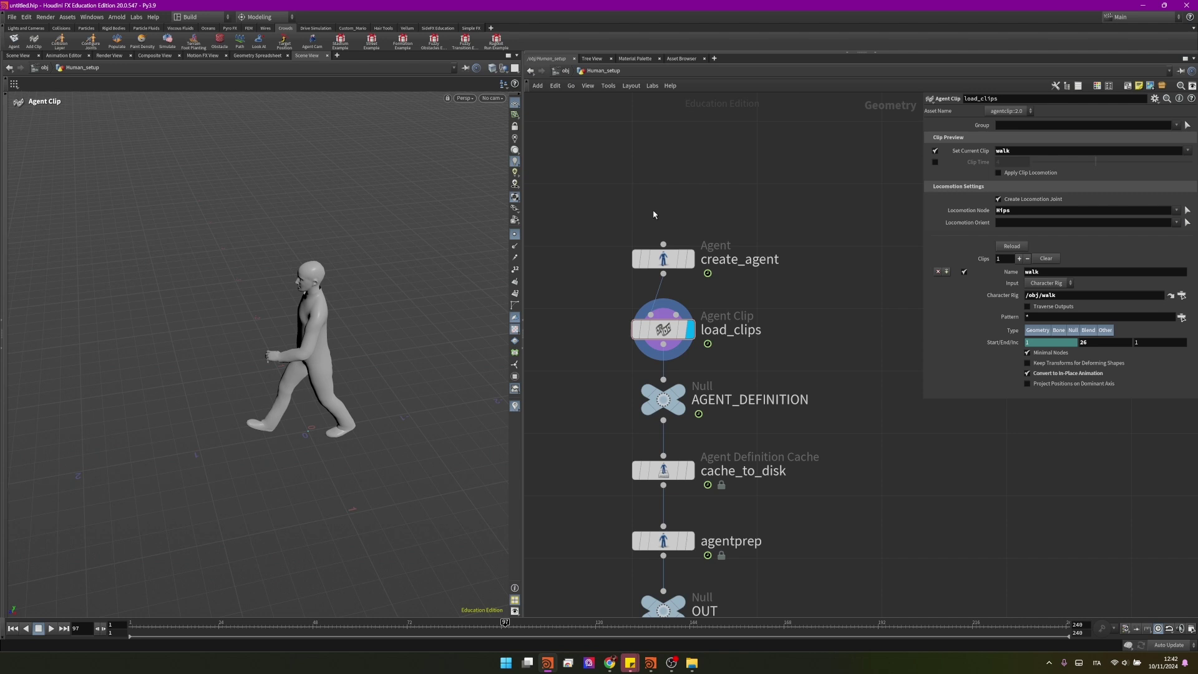
Enable Apply Clip Locomotion for the walk clip preview and play it from the first frame.
{"action": "left_click", "coordinate": [1043, 173]}
{"action": "left_click_drag", "start_coordinate": [147, 625], "coordinate": [77, 631]}
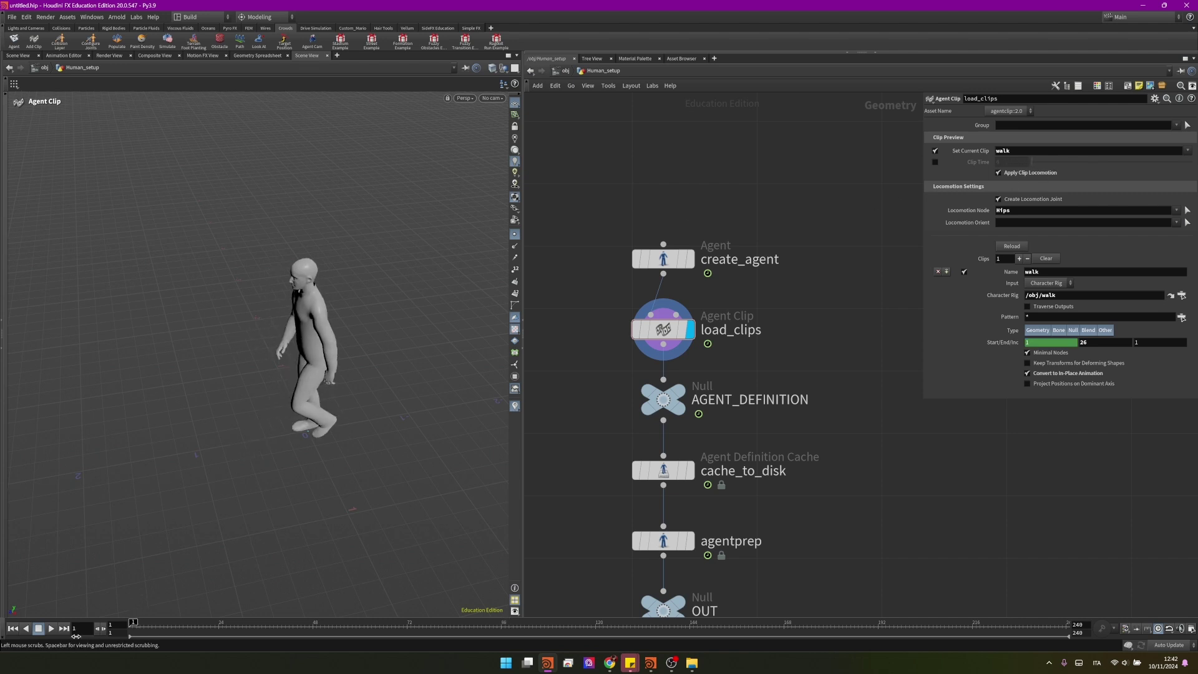
{"action": "left_click", "coordinate": [51, 628]}
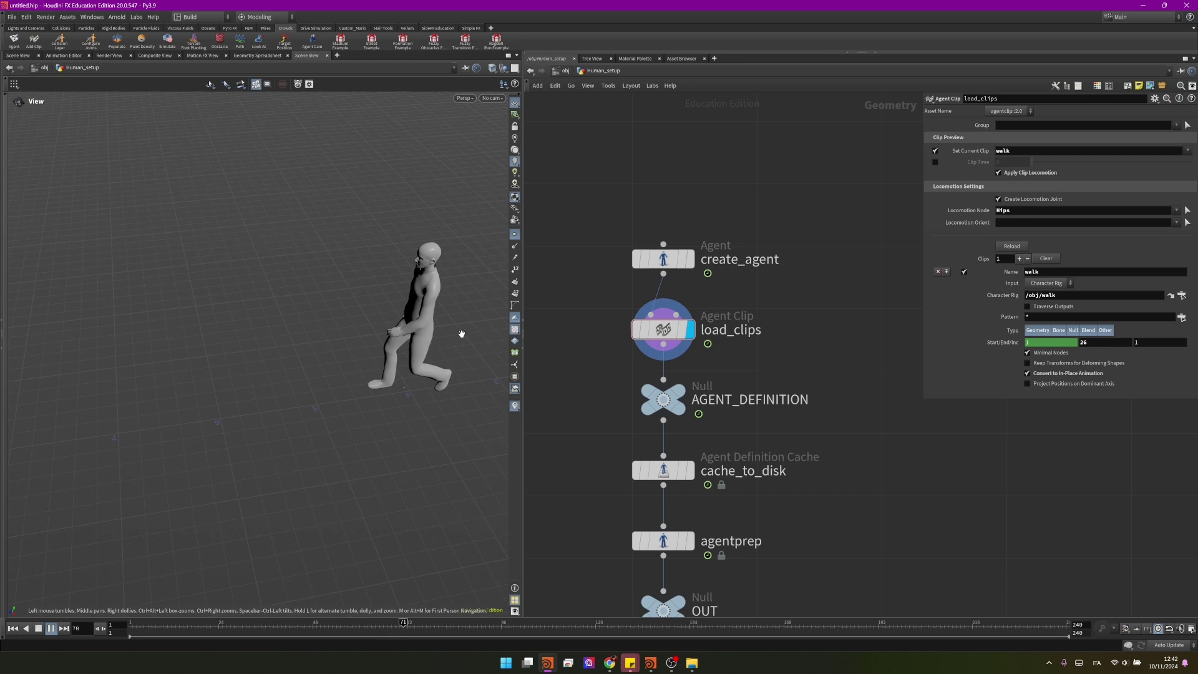
{"action": "key", "text": "Return"}
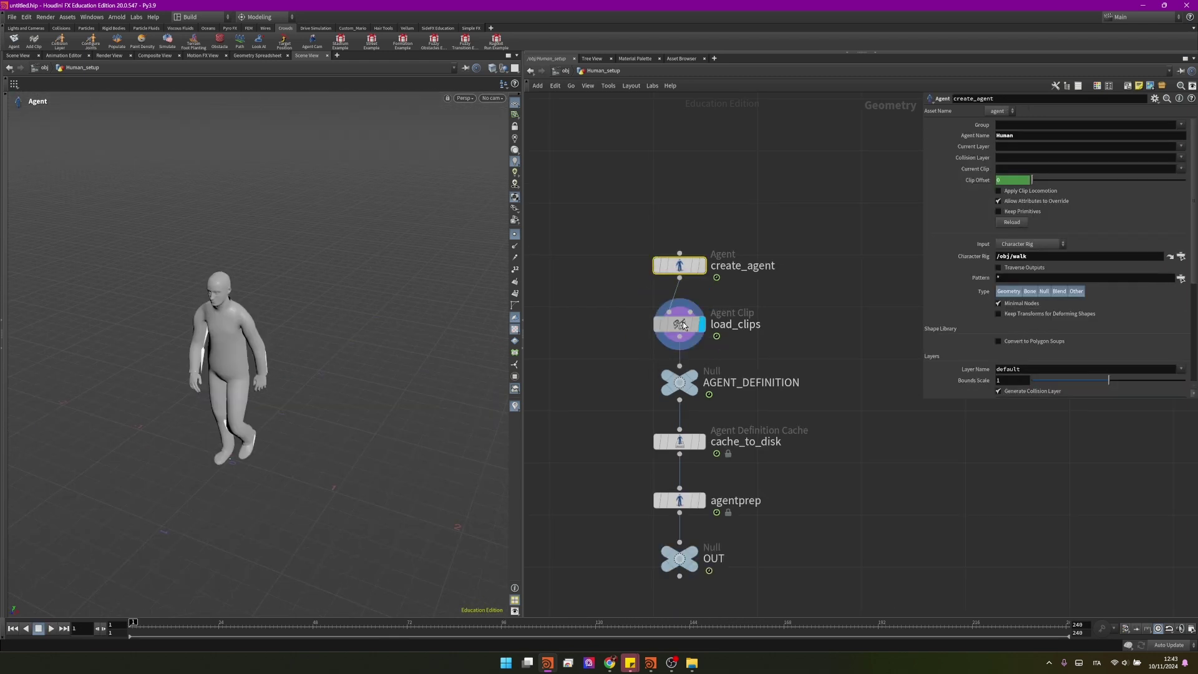
Move the create_agent, load_clips and AGENT_DEFINITION nodes up together, and rename the null to AGENT_DEFINITION_OUT.
{"action": "left_click_drag", "start_coordinate": [588, 201], "coordinate": [769, 408]}
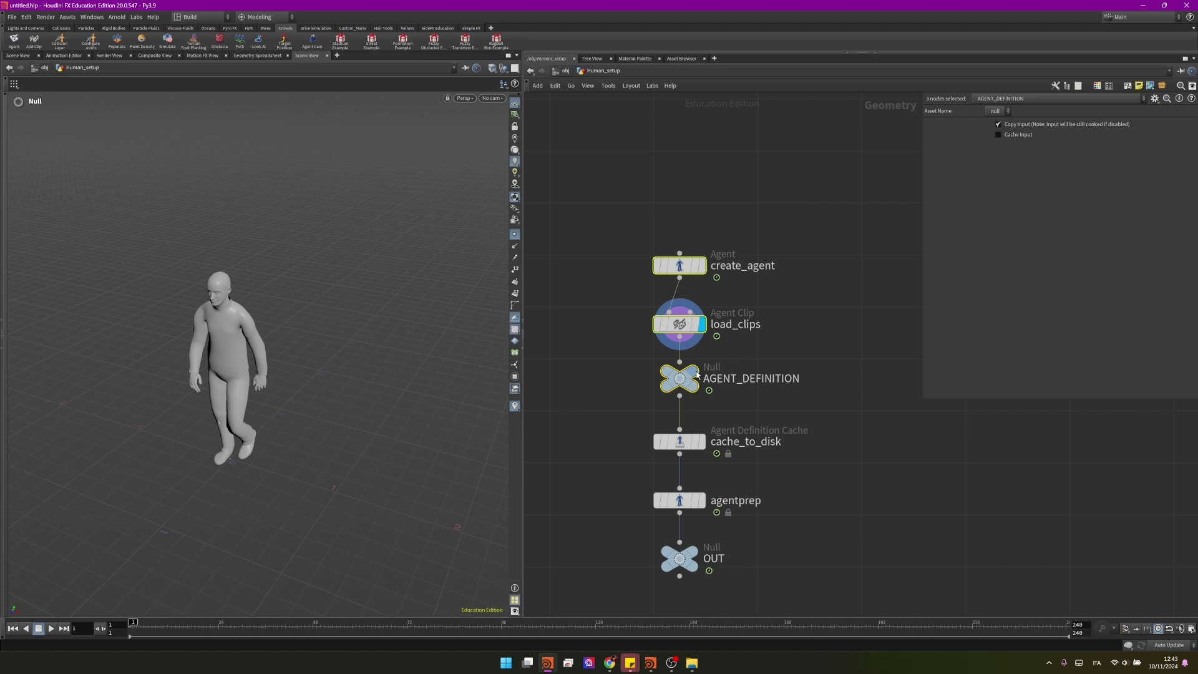
{"action": "left_click_drag", "start_coordinate": [678, 378], "coordinate": [678, 308]}
{"action": "double_click", "coordinate": [832, 304]}
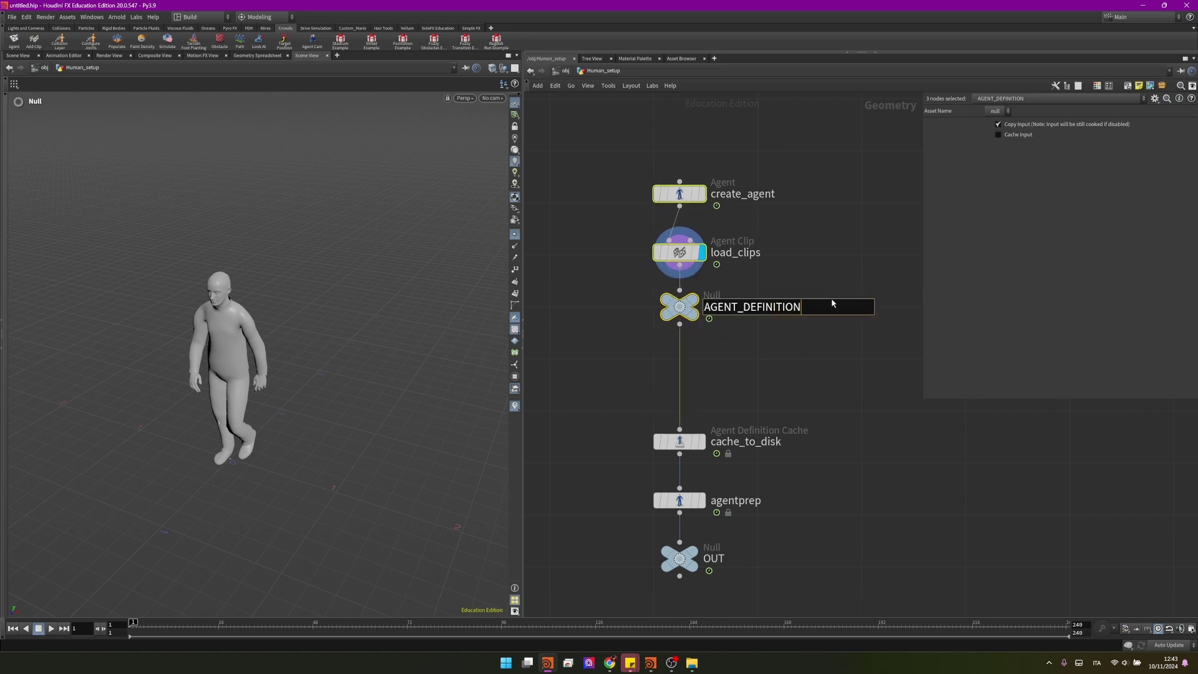
{"action": "type", "text": "_OUT"}
{"action": "key", "text": "Return"}
Delete the cache_to_disk, agentprep and OUT nodes, and display the AGENT_DEFINITION_OUT node.
{"action": "scroll", "coordinate": [786, 305], "scroll_direction": "down", "scroll_amount": 3}
{"action": "left_click_drag", "start_coordinate": [672, 358], "coordinate": [803, 482]}
{"action": "key", "text": "Delete"}
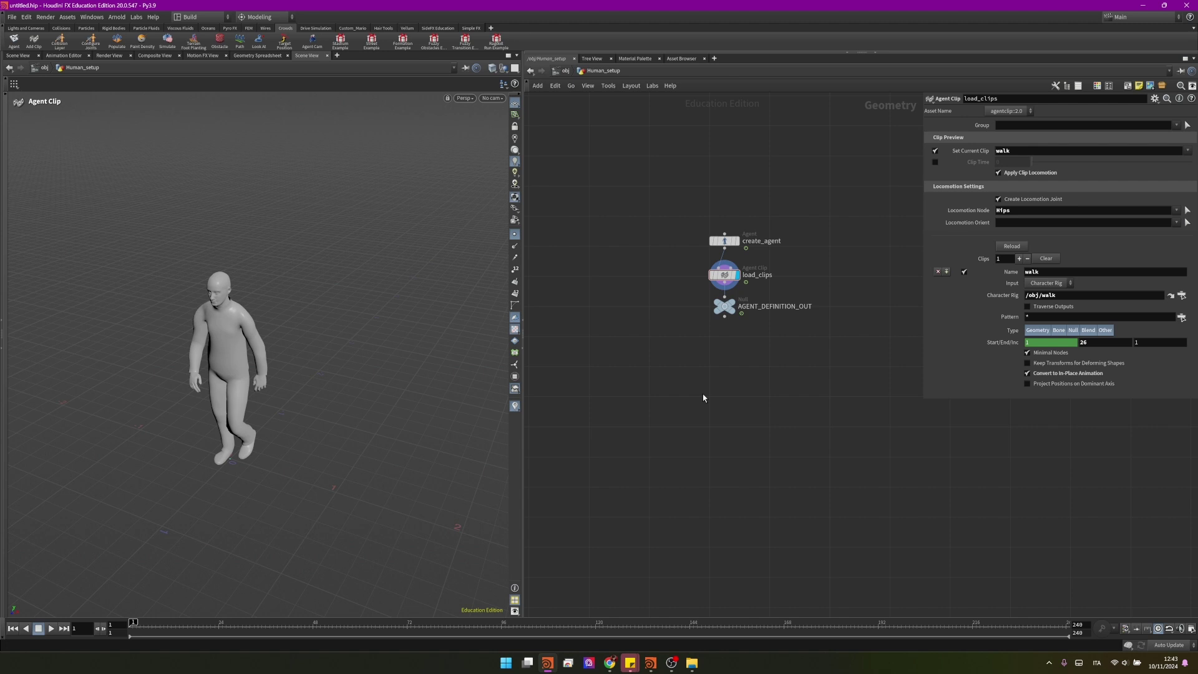
{"action": "middle_click_drag", "start_coordinate": [726, 358], "coordinate": [707, 412]}
{"action": "scroll", "coordinate": [709, 428], "scroll_direction": "down", "scroll_amount": 1}
{"action": "scroll", "coordinate": [709, 431], "scroll_direction": "up", "scroll_amount": 3}
{"action": "left_click", "coordinate": [714, 366]}
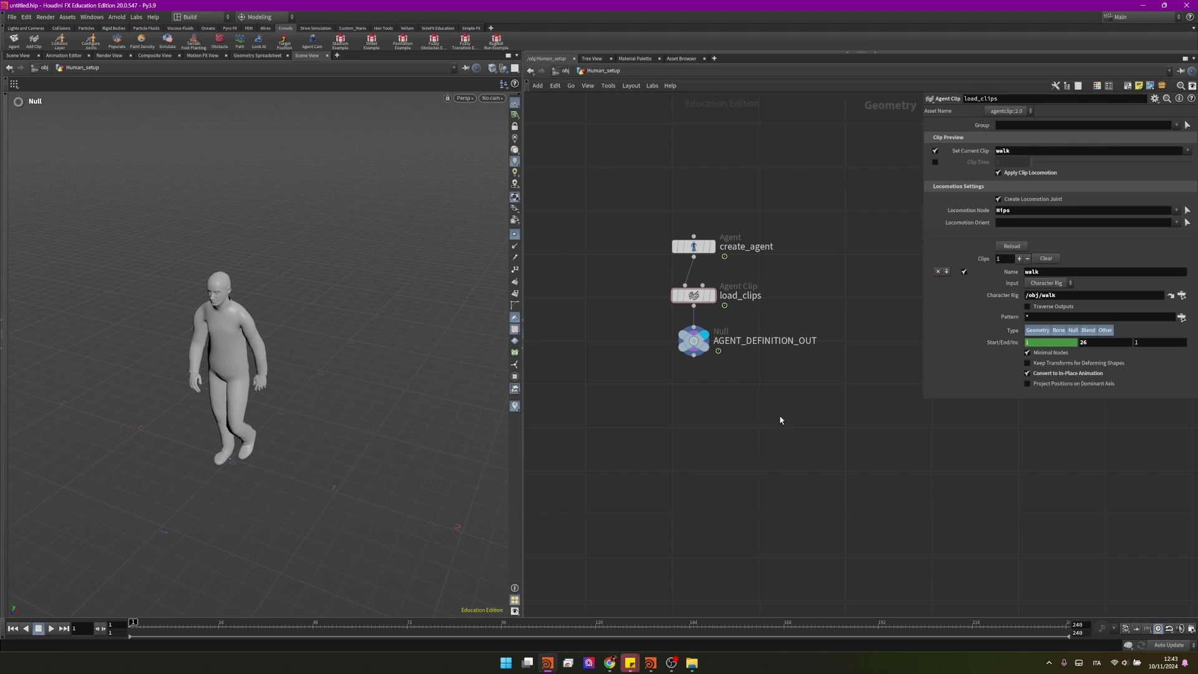
Duplicate the walk mocap biped at object level and rename the copy to clap.
{"action": "key", "text": "u"}
{"action": "left_click_drag", "start_coordinate": [585, 270], "coordinate": [696, 272], "text": "alt"}
{"action": "left_click", "coordinate": [737, 275]}
{"action": "type", "text": "clap"}
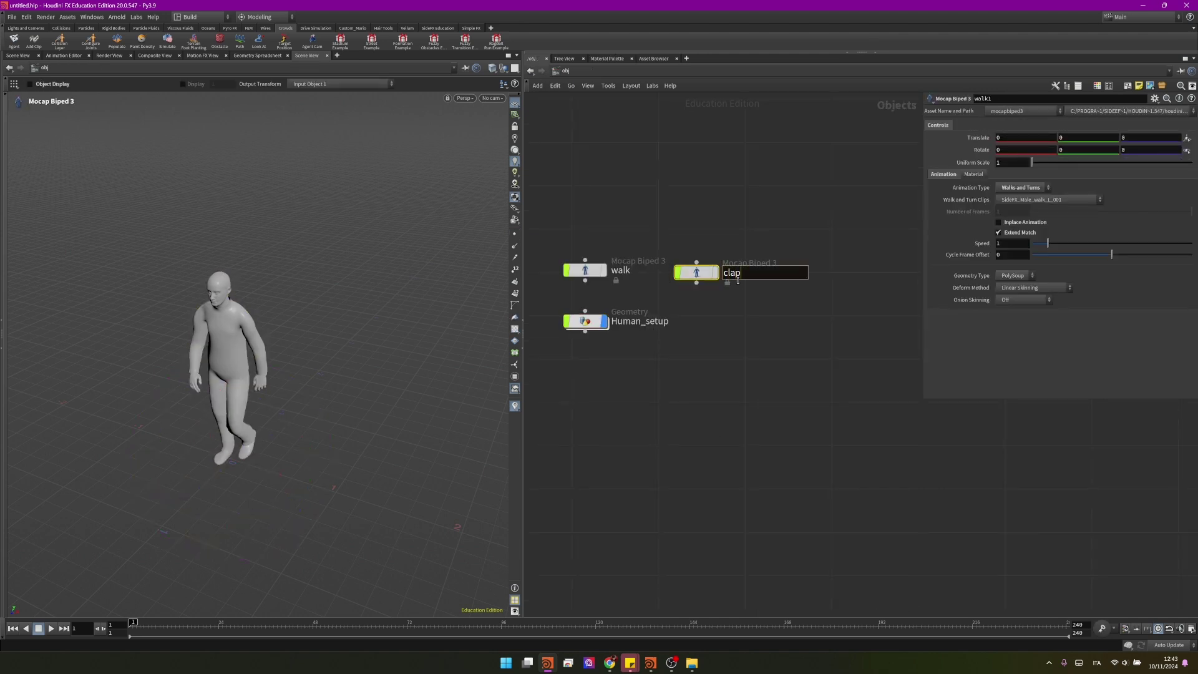
{"action": "key", "text": "Return"}
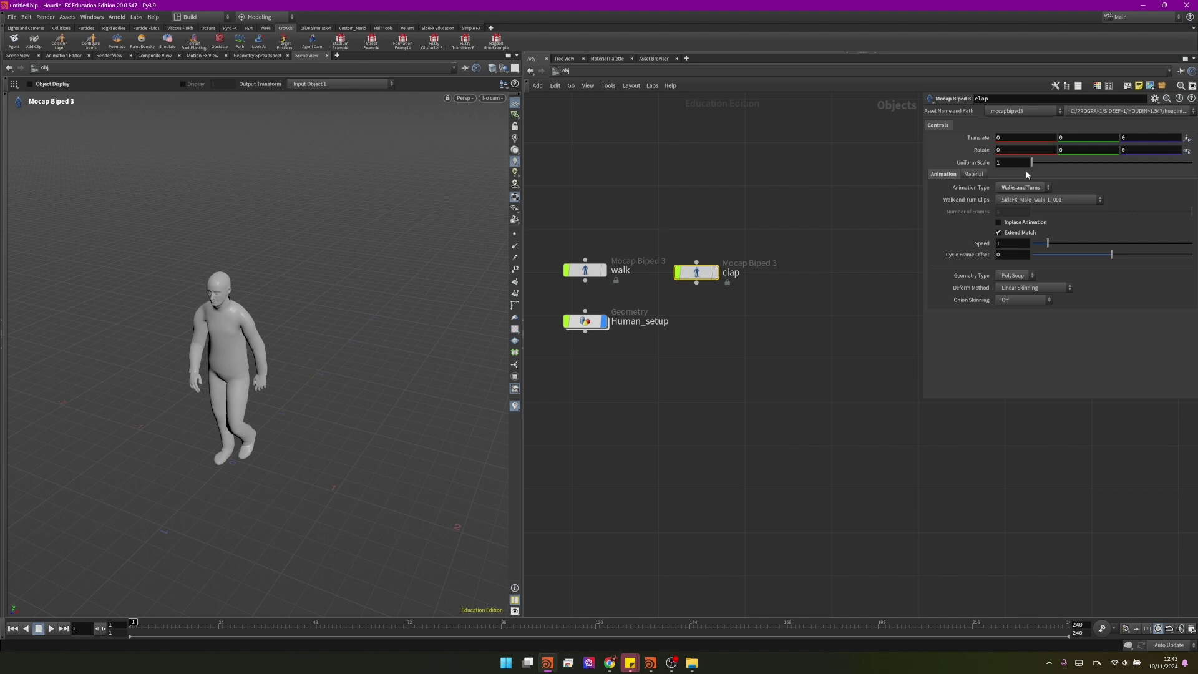
Set the clap biped's animation type to Stadium and its clip to SideFX_Male_Stadium_clap_001.
{"action": "left_click", "coordinate": [1022, 188]}
{"action": "left_click", "coordinate": [1009, 218]}
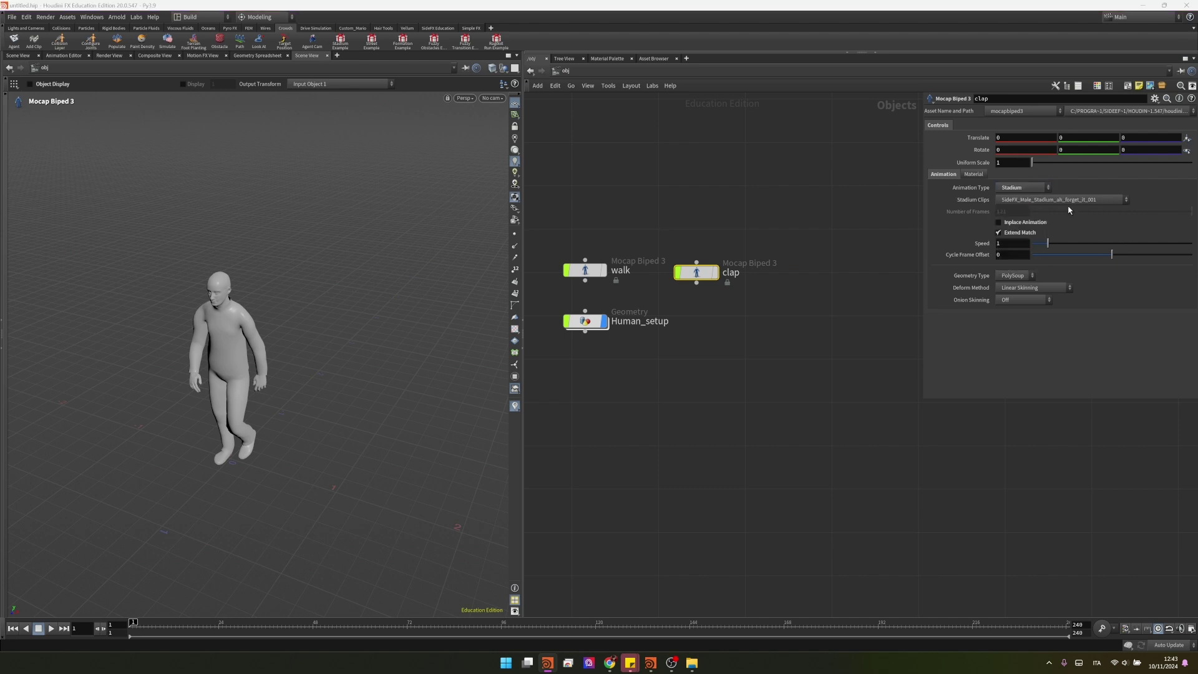
{"action": "left_click", "coordinate": [1061, 200]}
{"action": "left_click", "coordinate": [1048, 302]}
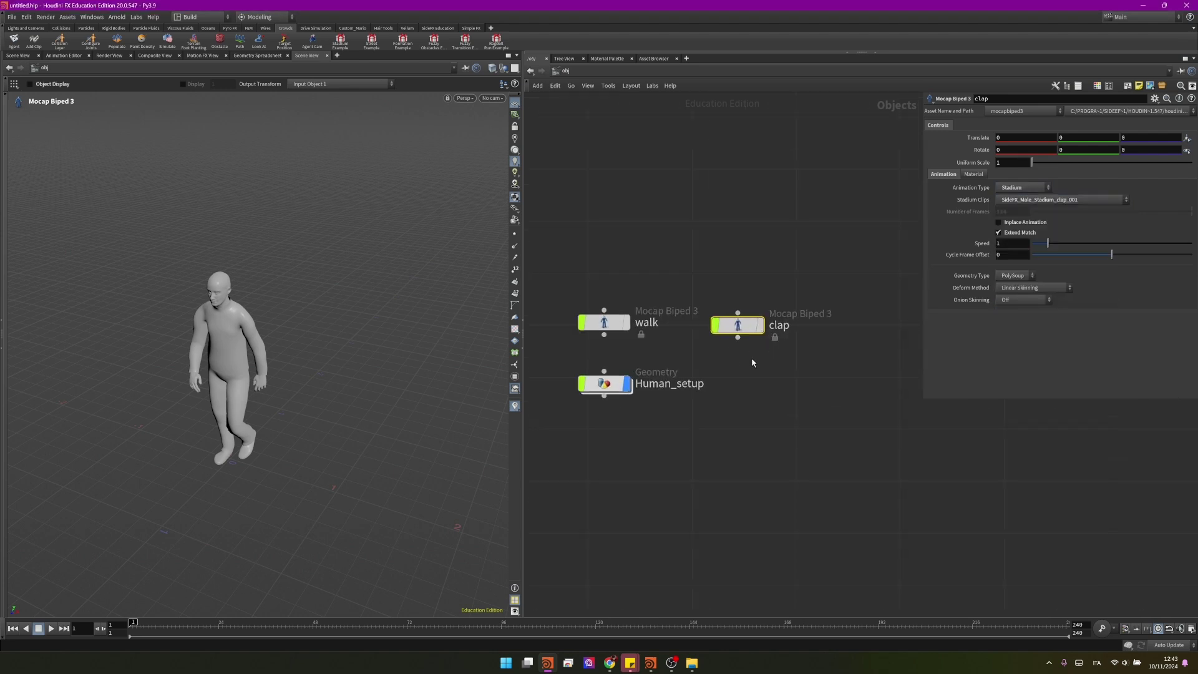
Add a clip named clap to the Human_setup agent, using the /obj/clap character rig as its source.
{"action": "mouse_move", "coordinate": [737, 328]}
{"action": "left_click_drag", "start_coordinate": [696, 427], "coordinate": [552, 372]}
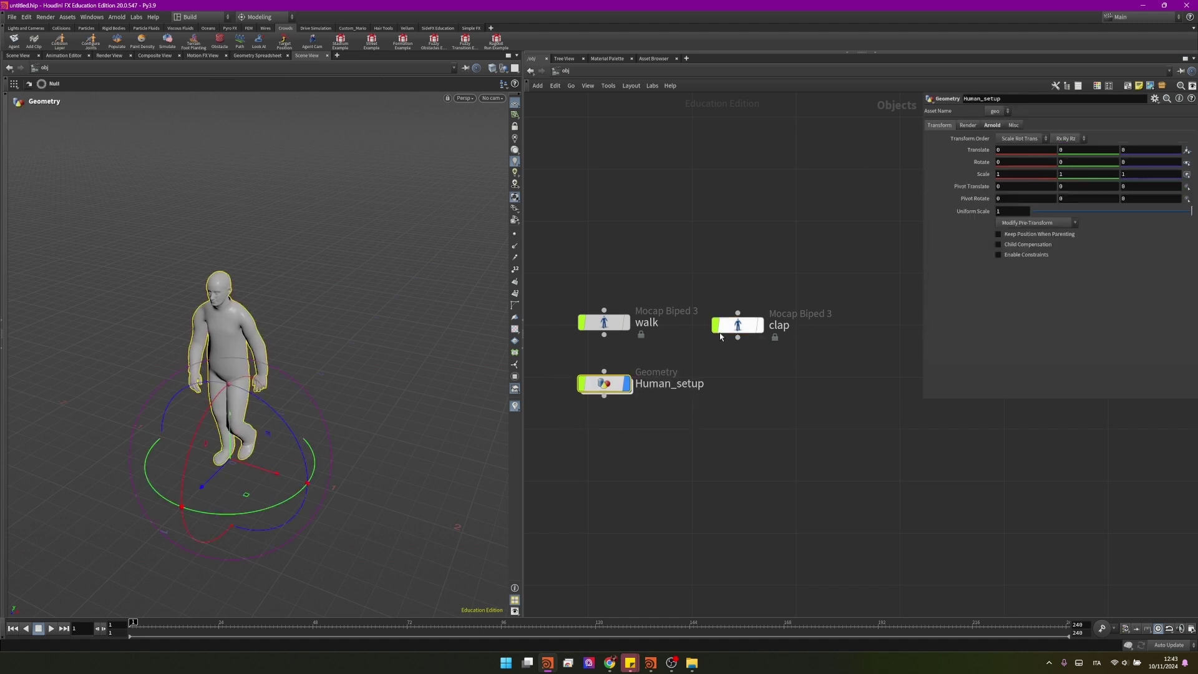
{"action": "left_click", "coordinate": [35, 42]}
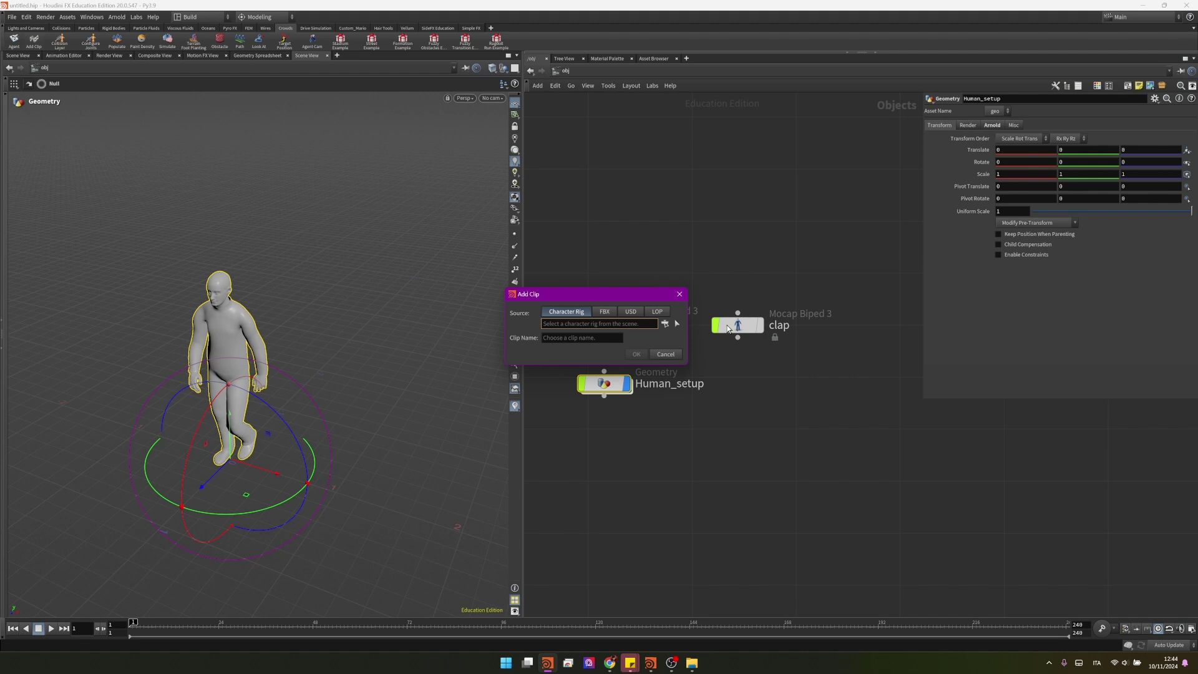
{"action": "left_click", "coordinate": [677, 324]}
{"action": "left_click", "coordinate": [738, 325]}
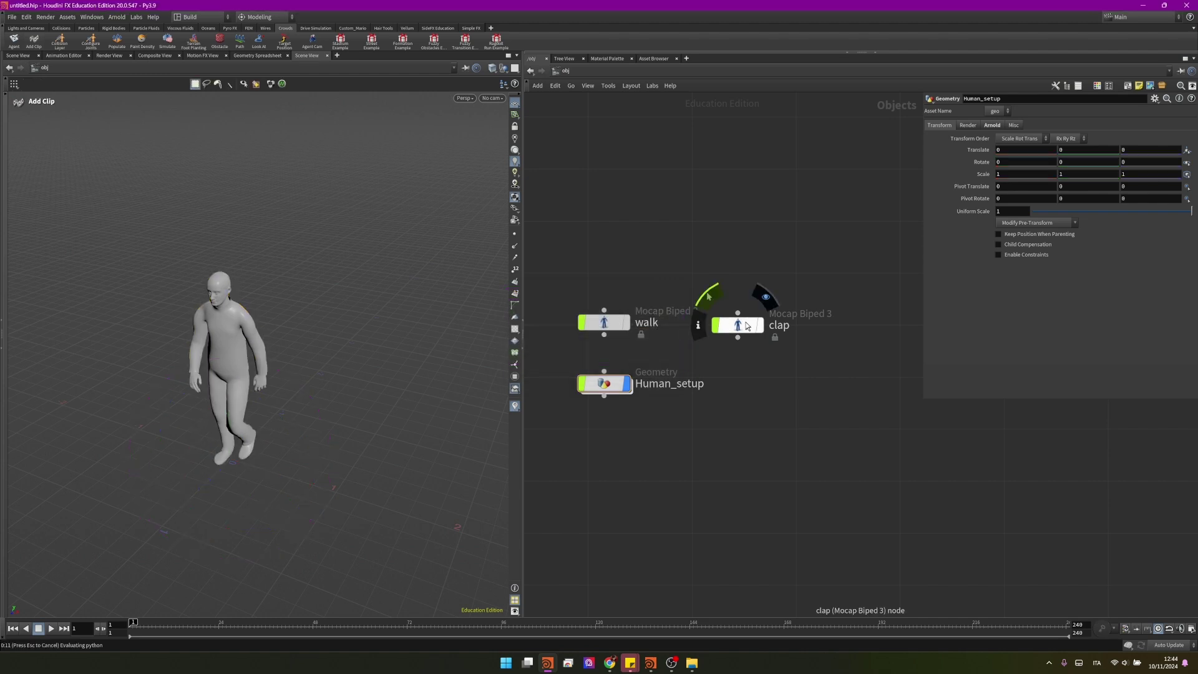
{"action": "key", "text": "Return"}
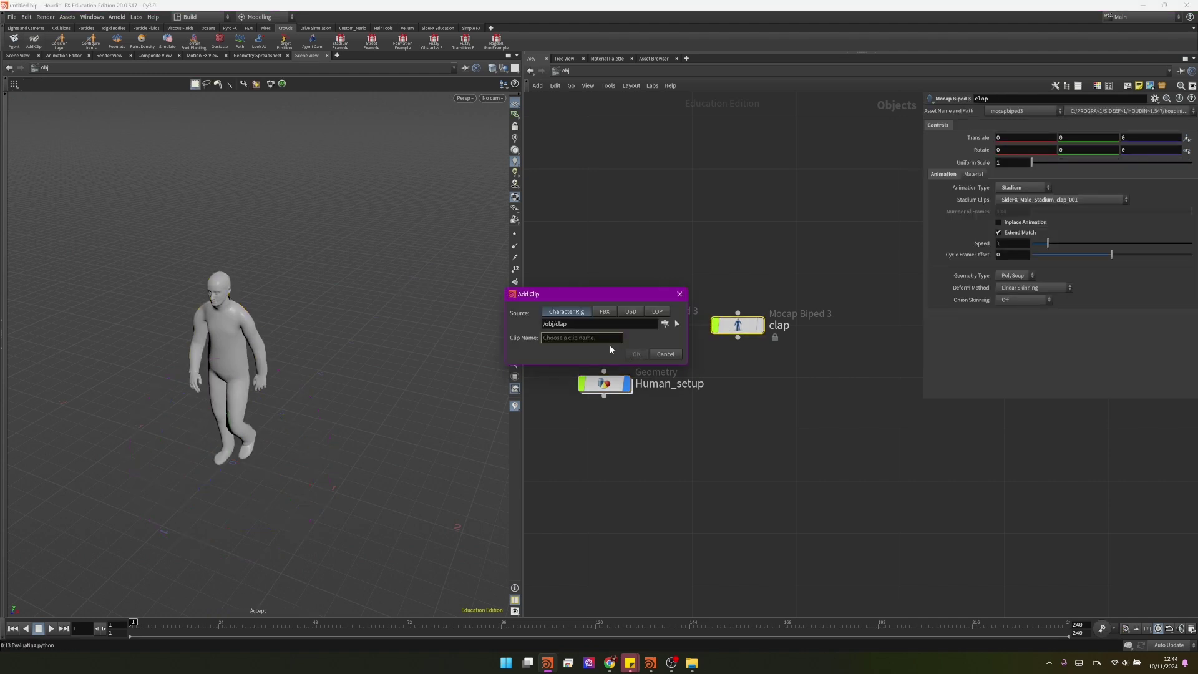
{"action": "type", "text": "clap"}
{"action": "left_click", "coordinate": [636, 353]}
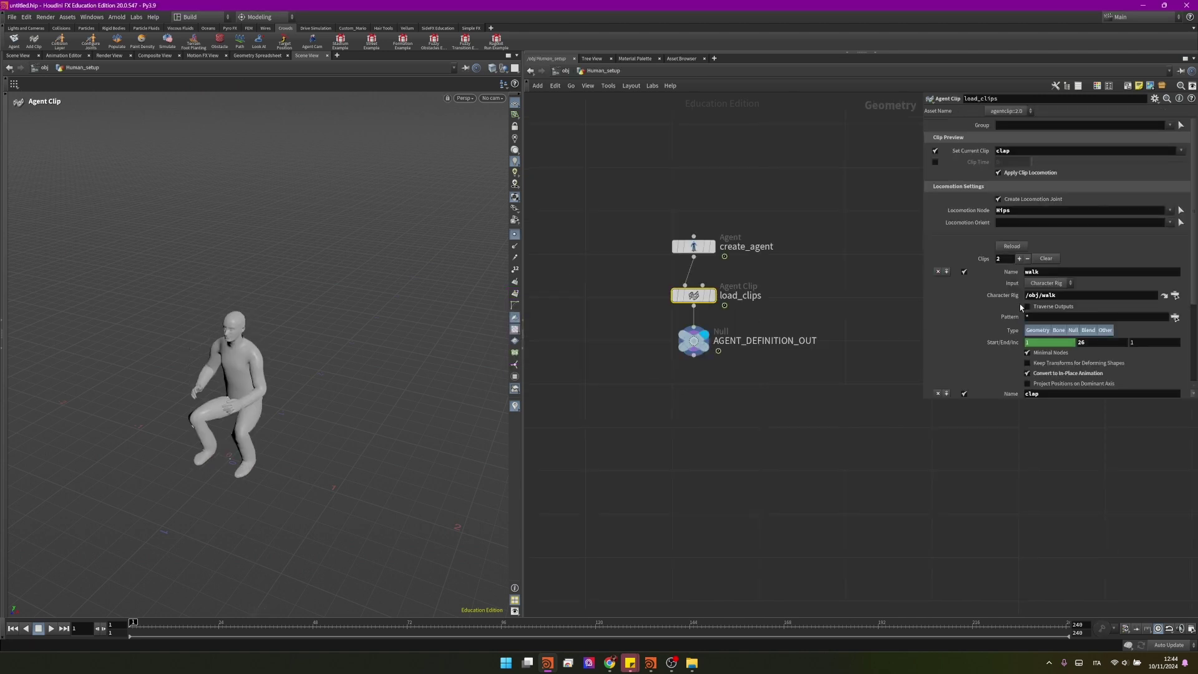
Enable Convert to In-Place Animation for the clap clip, preview it briefly and return to the first frame.
{"action": "scroll", "coordinate": [1021, 307], "scroll_direction": "down", "scroll_amount": 3}
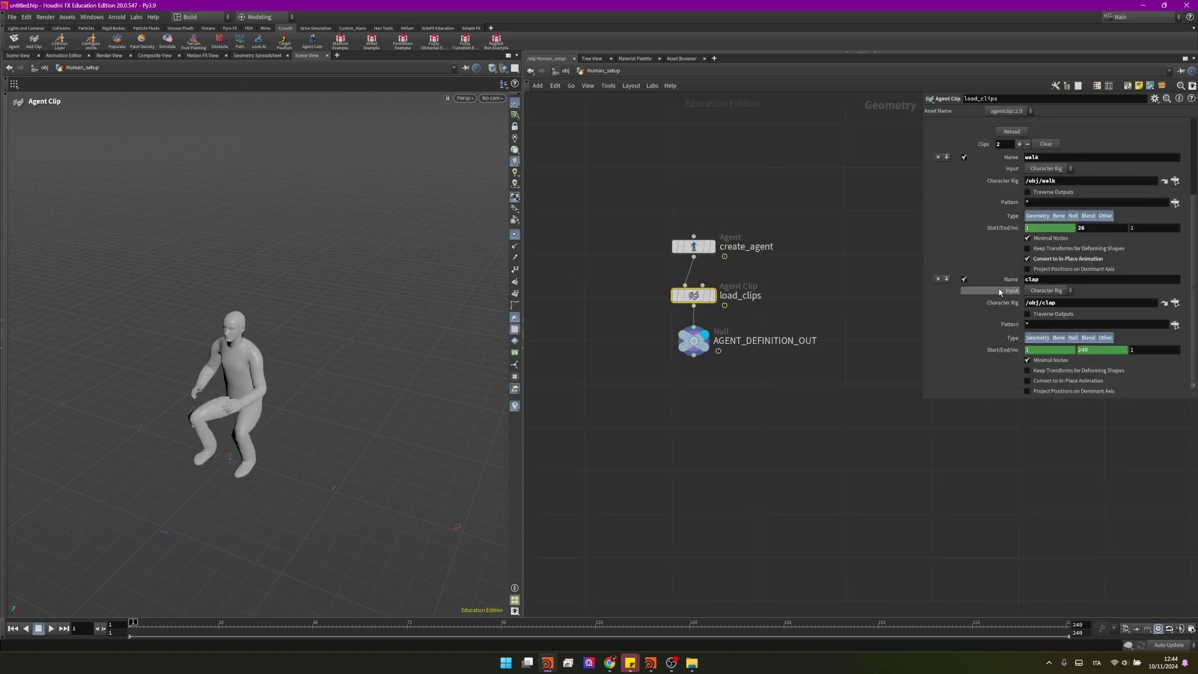
{"action": "scroll", "coordinate": [1015, 294], "scroll_direction": "up", "scroll_amount": 3}
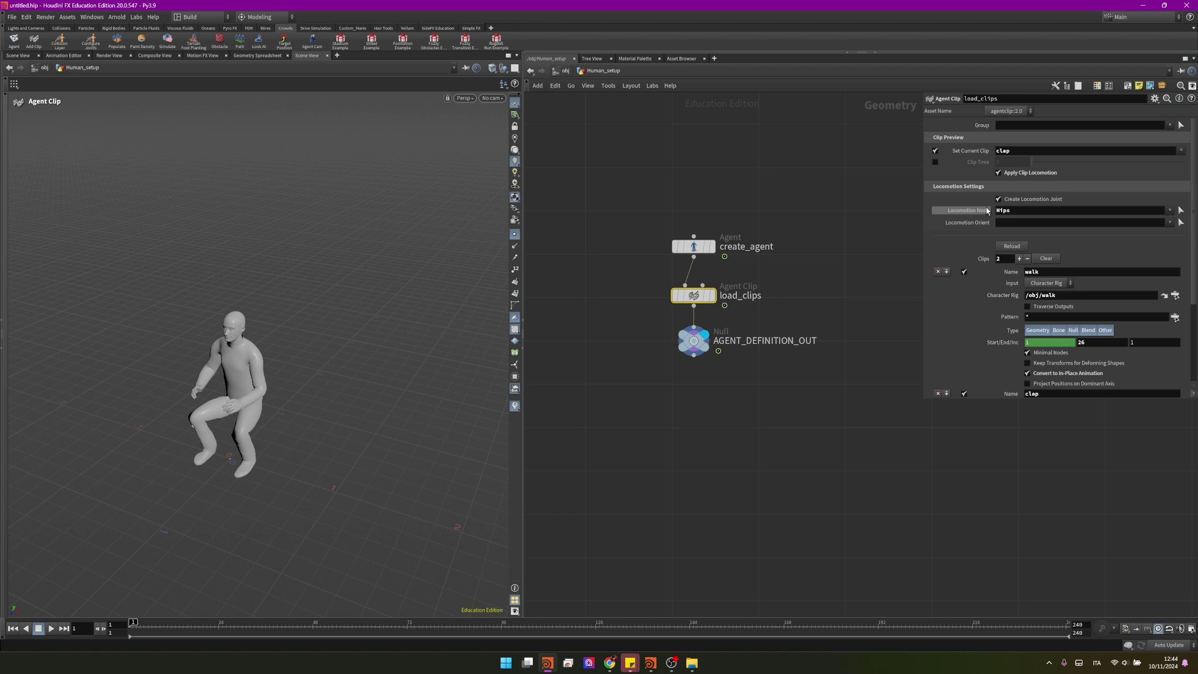
{"action": "scroll", "coordinate": [991, 267], "scroll_direction": "down", "scroll_amount": 3}
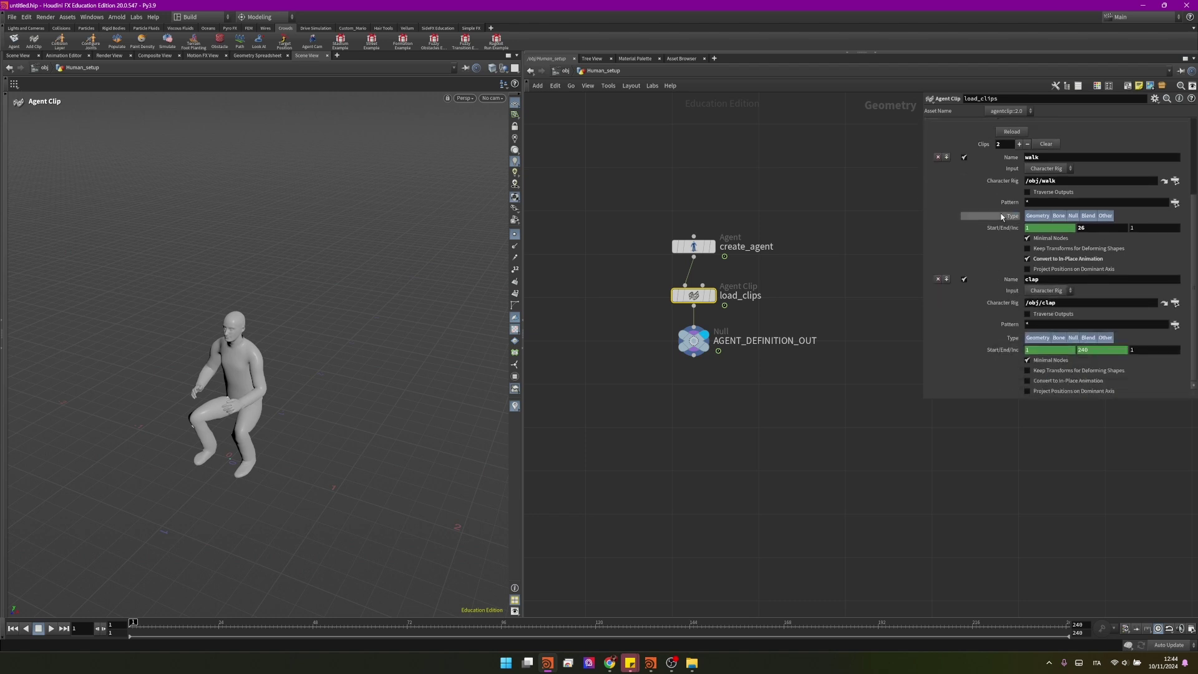
{"action": "left_click", "coordinate": [1063, 381]}
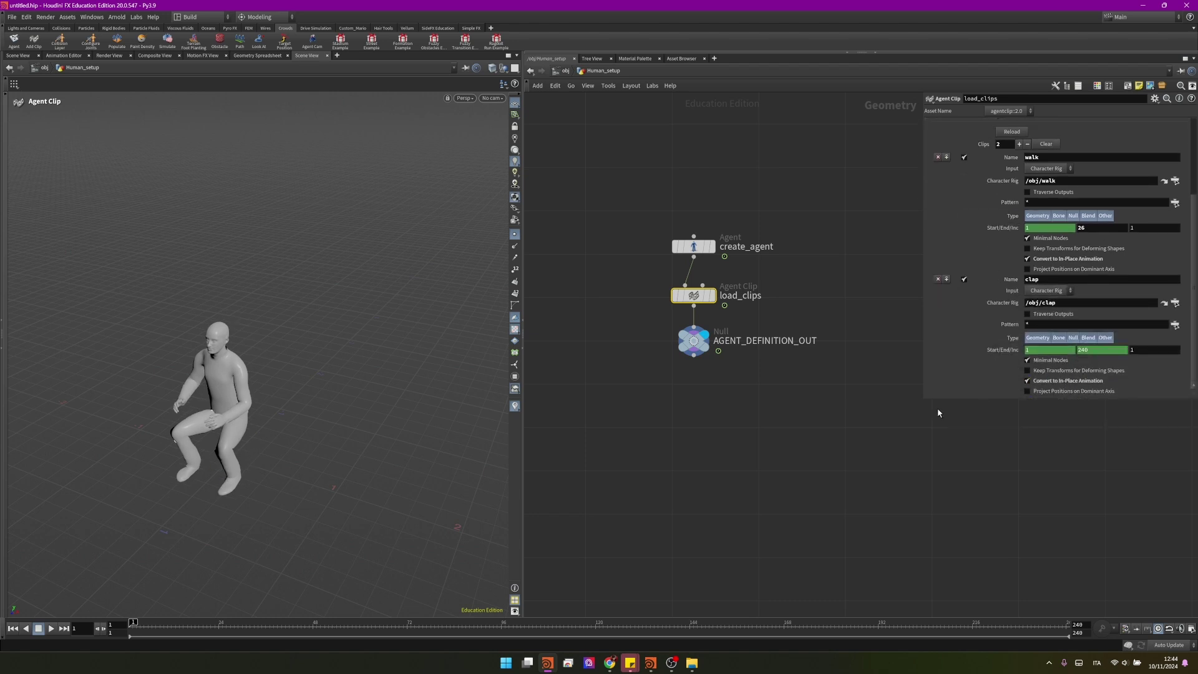
{"action": "left_click", "coordinate": [51, 628]}
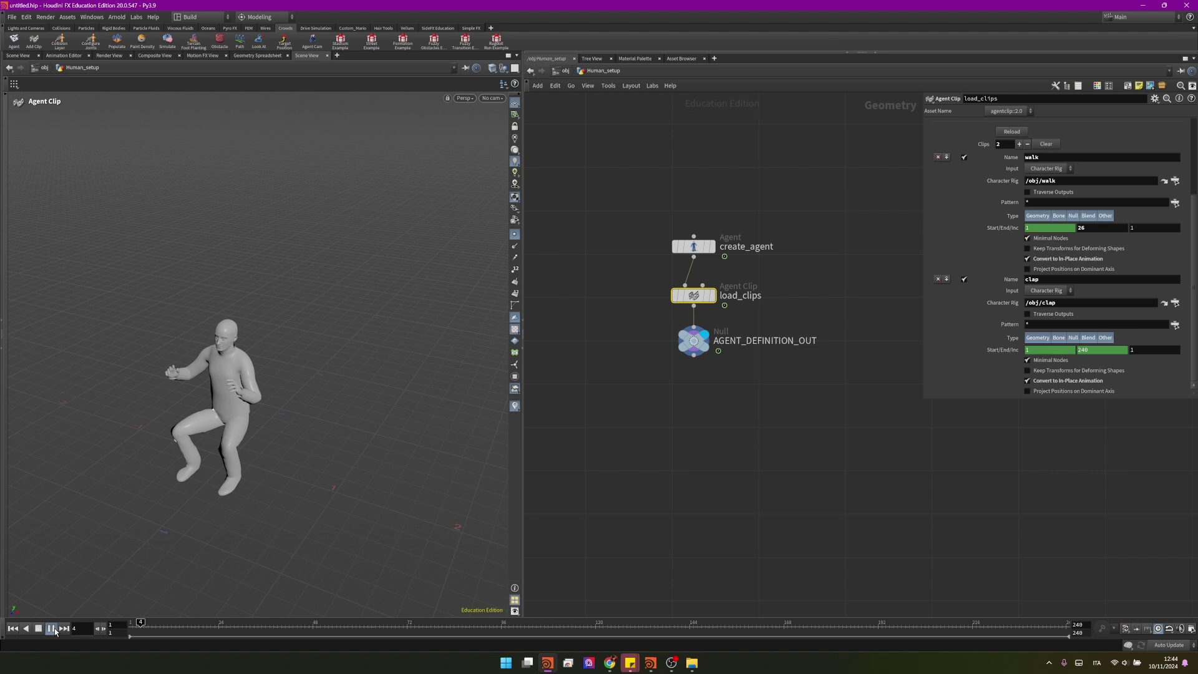
{"action": "key", "text": "ctrl+Up"}
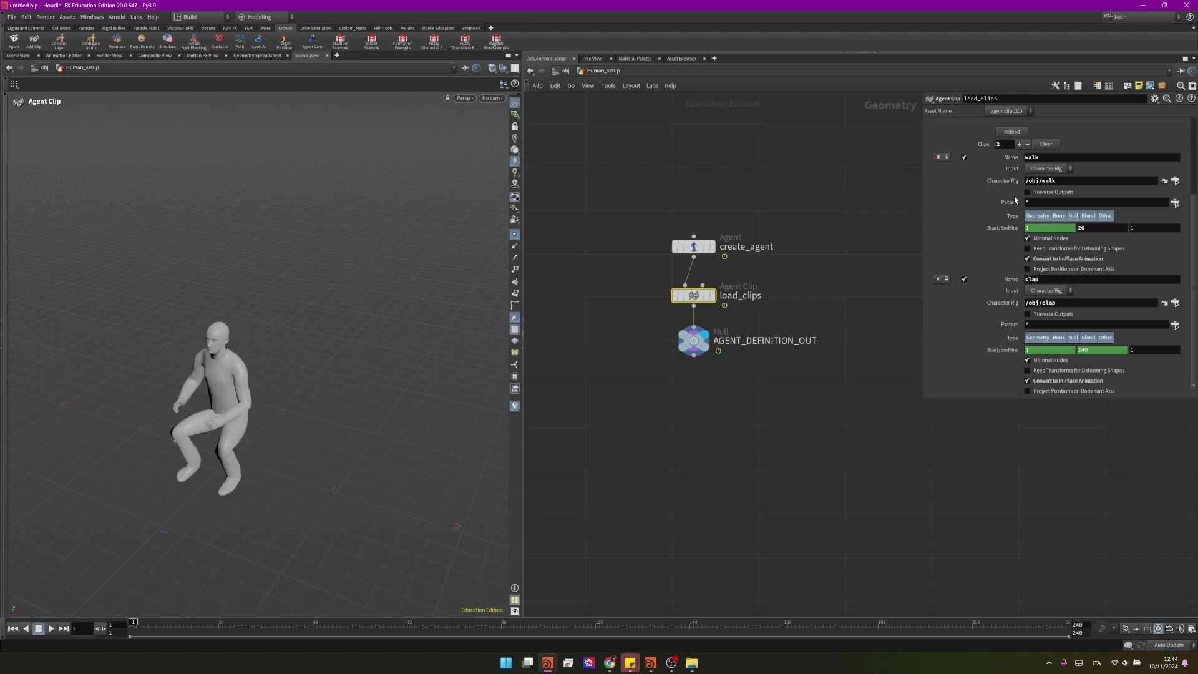
Set the current clip back to walk, play it briefly and return to the first frame.
{"action": "scroll", "coordinate": [1015, 199], "scroll_direction": "up", "scroll_amount": 5}
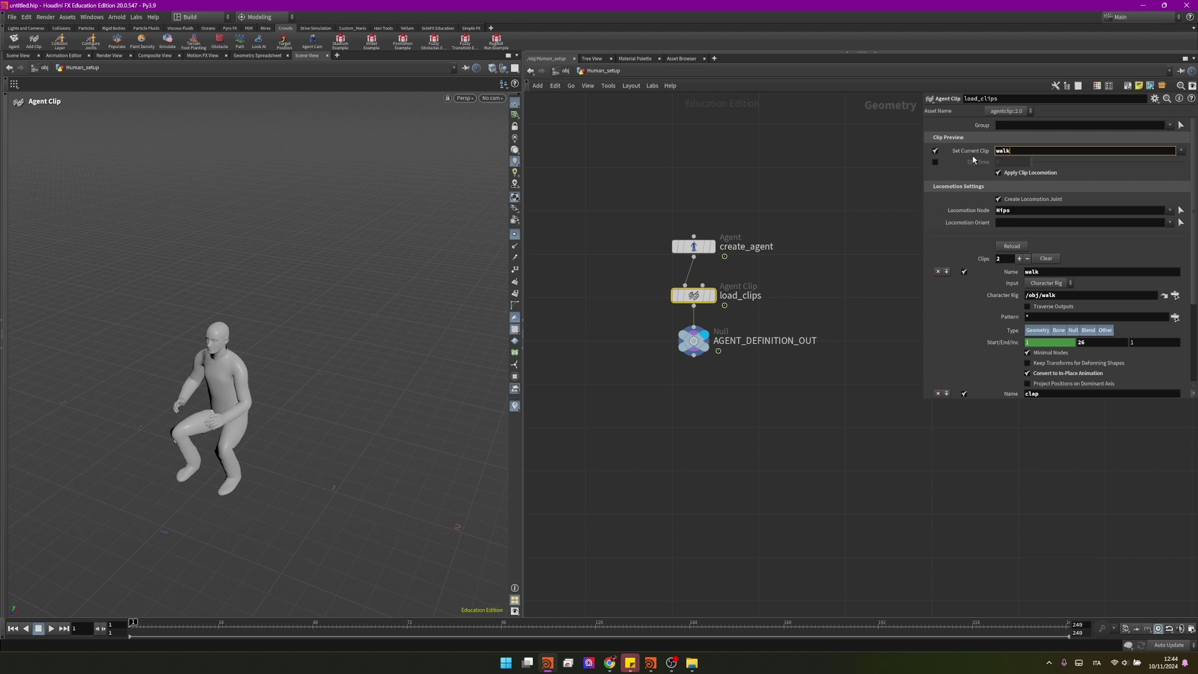
{"action": "key", "text": "Return"}
{"action": "left_click", "coordinate": [51, 628]}
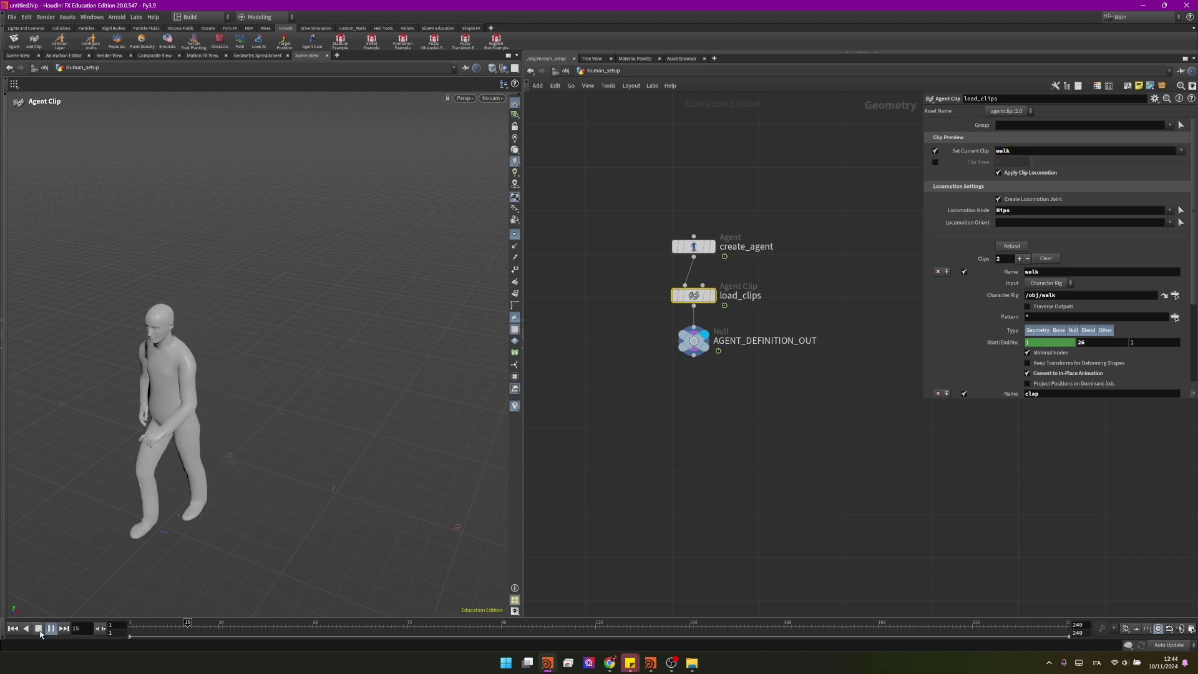
{"action": "left_click", "coordinate": [13, 628]}
Add a Crowd MotionPath node below AGENT_DEFINITION_OUT, connect it to the null and display it.
{"action": "middle_click_drag", "start_coordinate": [719, 410], "coordinate": [715, 359]}
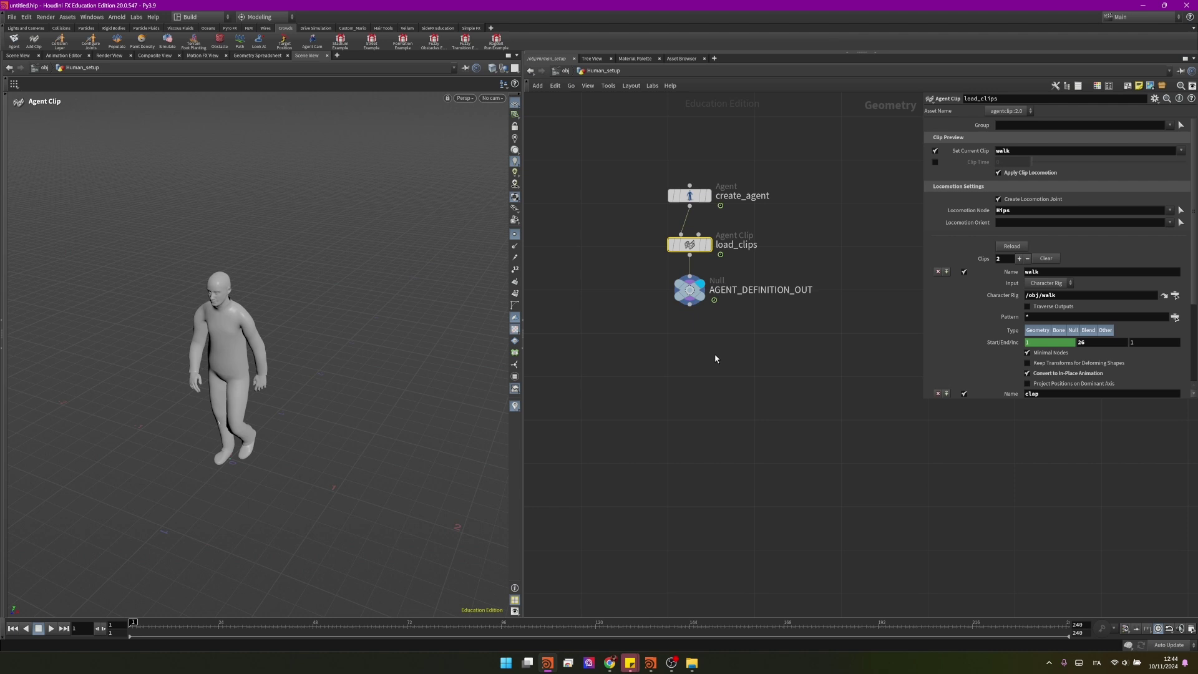
{"action": "key", "text": "Tab"}
{"action": "type", "text": "crowdm"}
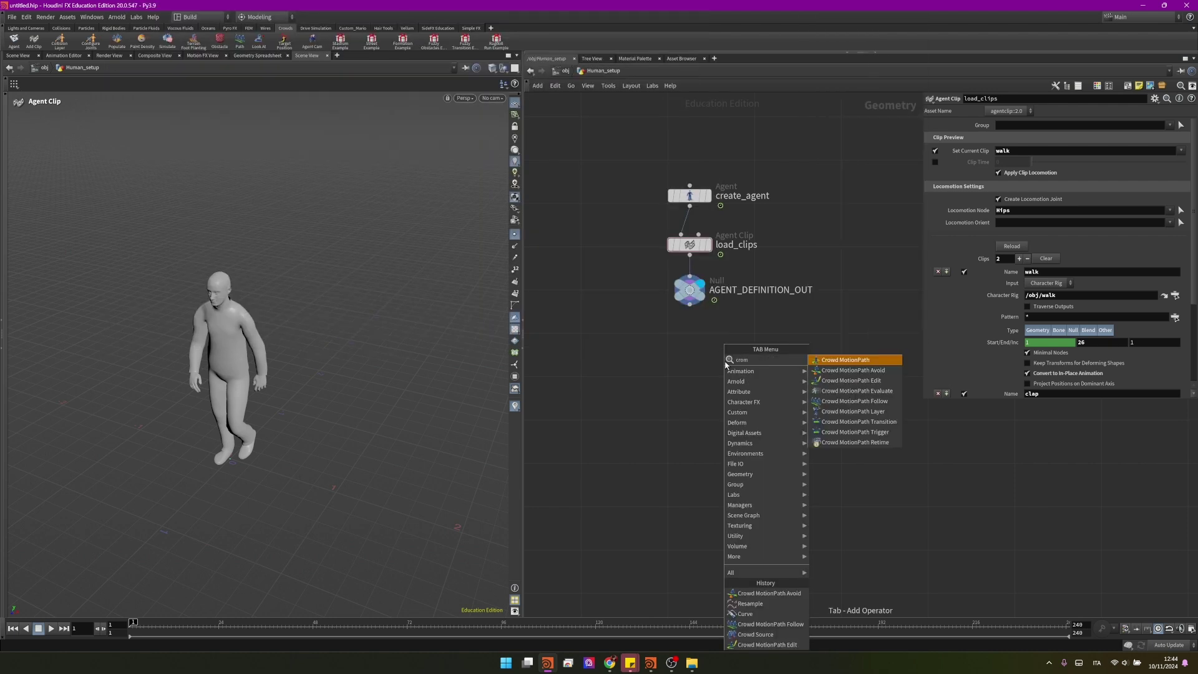
{"action": "key", "text": "Return"}
{"action": "left_click", "coordinate": [725, 362]}
{"action": "left_click_drag", "start_coordinate": [724, 351], "coordinate": [690, 305]}
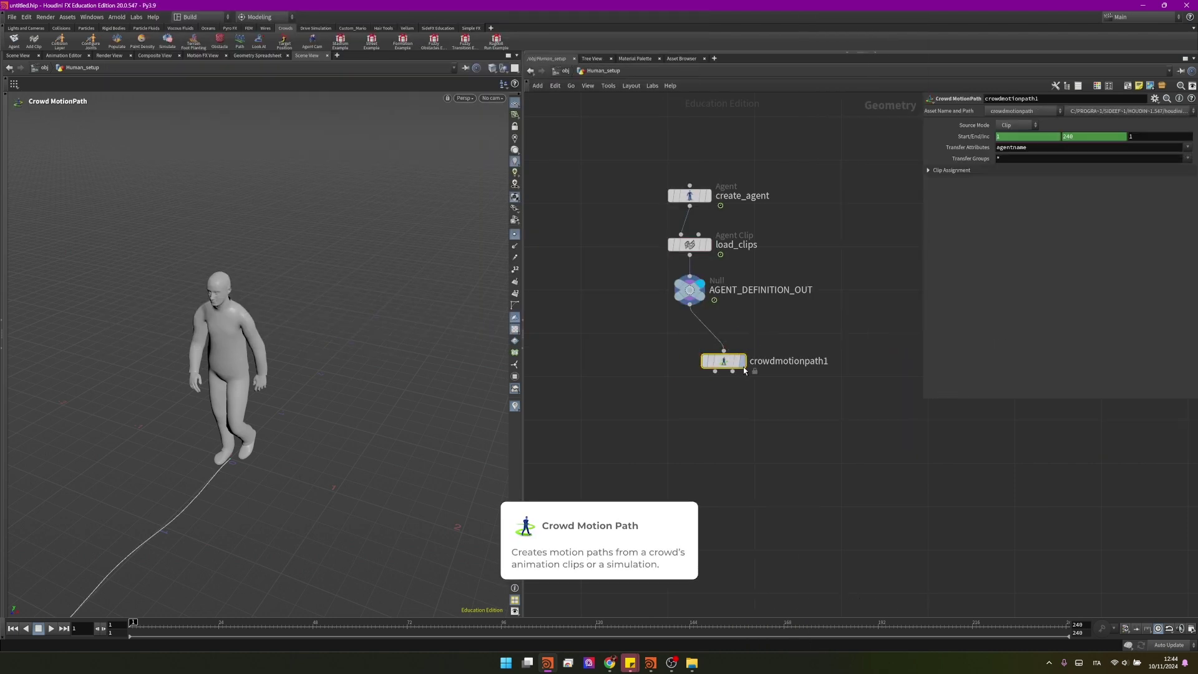
{"action": "left_click_drag", "start_coordinate": [743, 369], "coordinate": [709, 354]}
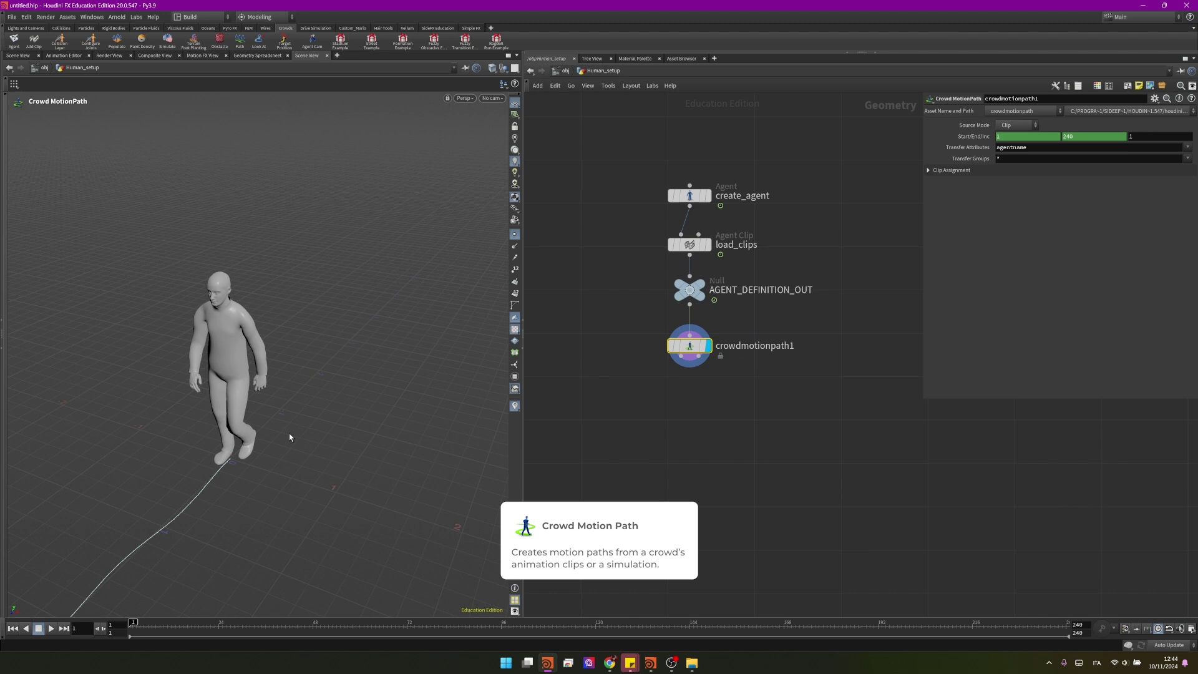
Examine the agent's full motion path in the viewport and turn off the display of its points.
{"action": "right_click_drag", "start_coordinate": [289, 437], "coordinate": [123, 487], "text": "alt"}
{"action": "middle_click_drag", "start_coordinate": [123, 487], "coordinate": [433, 297], "text": "alt"}
{"action": "left_click_drag", "start_coordinate": [432, 297], "coordinate": [297, 395], "text": "alt"}
{"action": "right_click_drag", "start_coordinate": [297, 396], "coordinate": [209, 455], "text": "alt"}
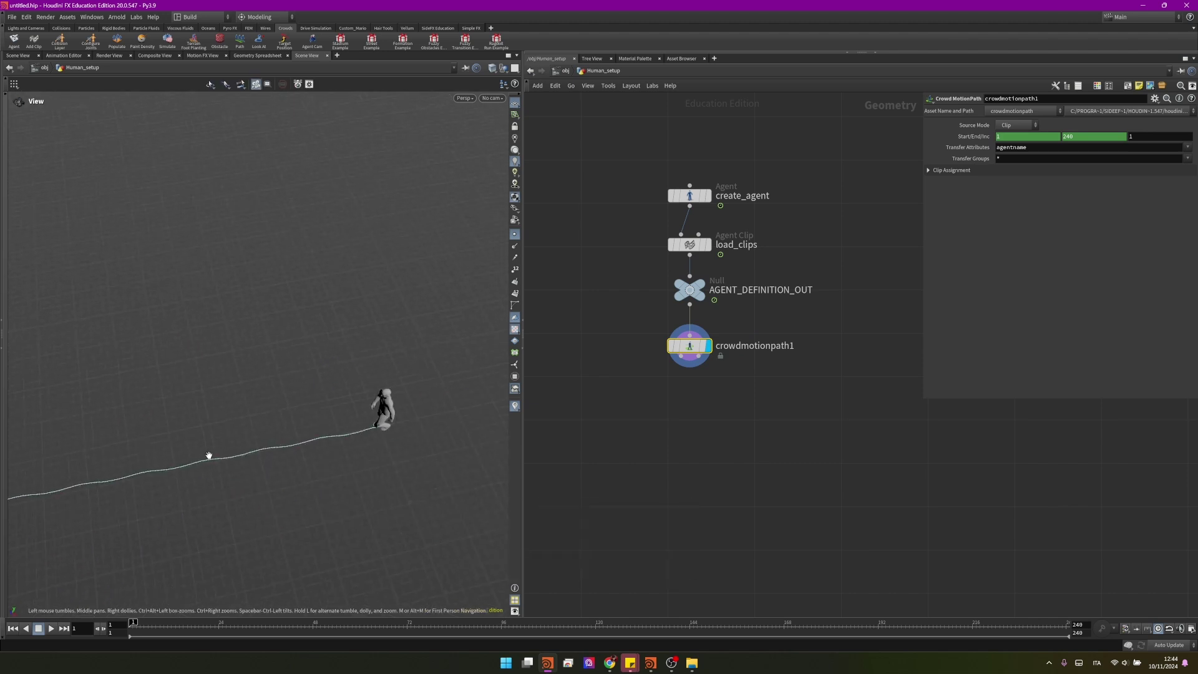
{"action": "middle_click_drag", "start_coordinate": [209, 455], "coordinate": [372, 393], "text": "alt"}
{"action": "left_click", "coordinate": [516, 235]}
{"action": "right_click_drag", "start_coordinate": [402, 306], "coordinate": [260, 373], "text": "alt"}
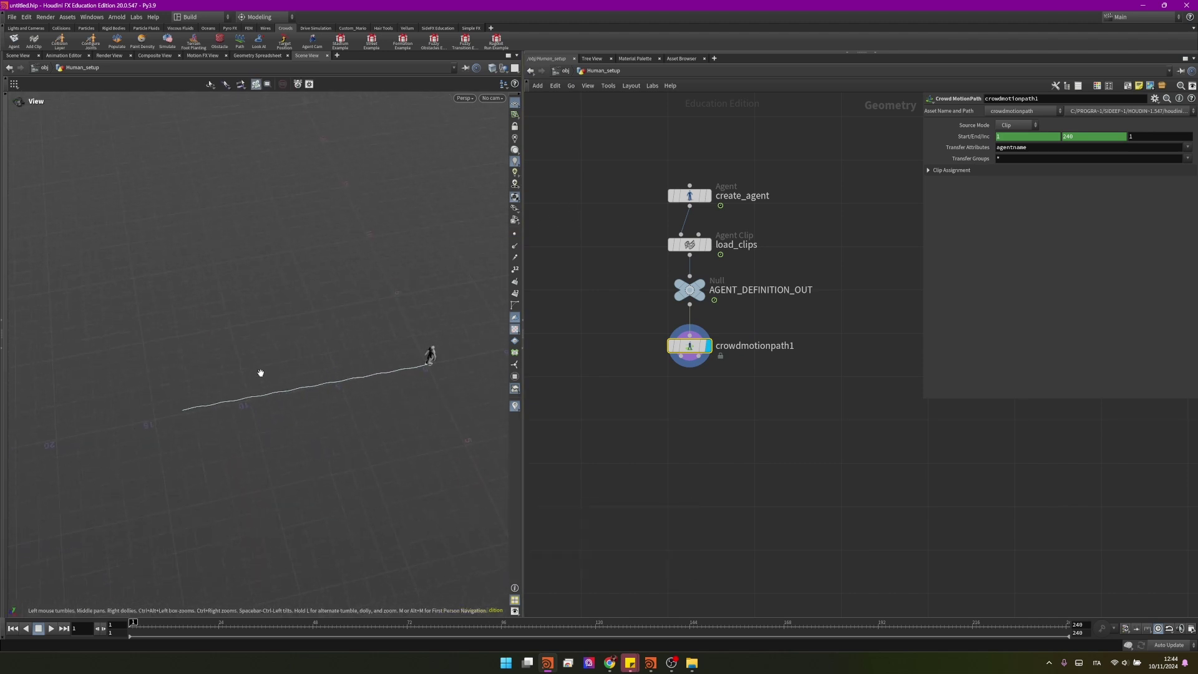
{"action": "left_click_drag", "start_coordinate": [261, 373], "coordinate": [257, 393], "text": "alt"}
Try an end frame of 400 for the crowd motion path and undo the change.
{"action": "scroll", "coordinate": [729, 339], "scroll_direction": "up", "scroll_amount": 2}
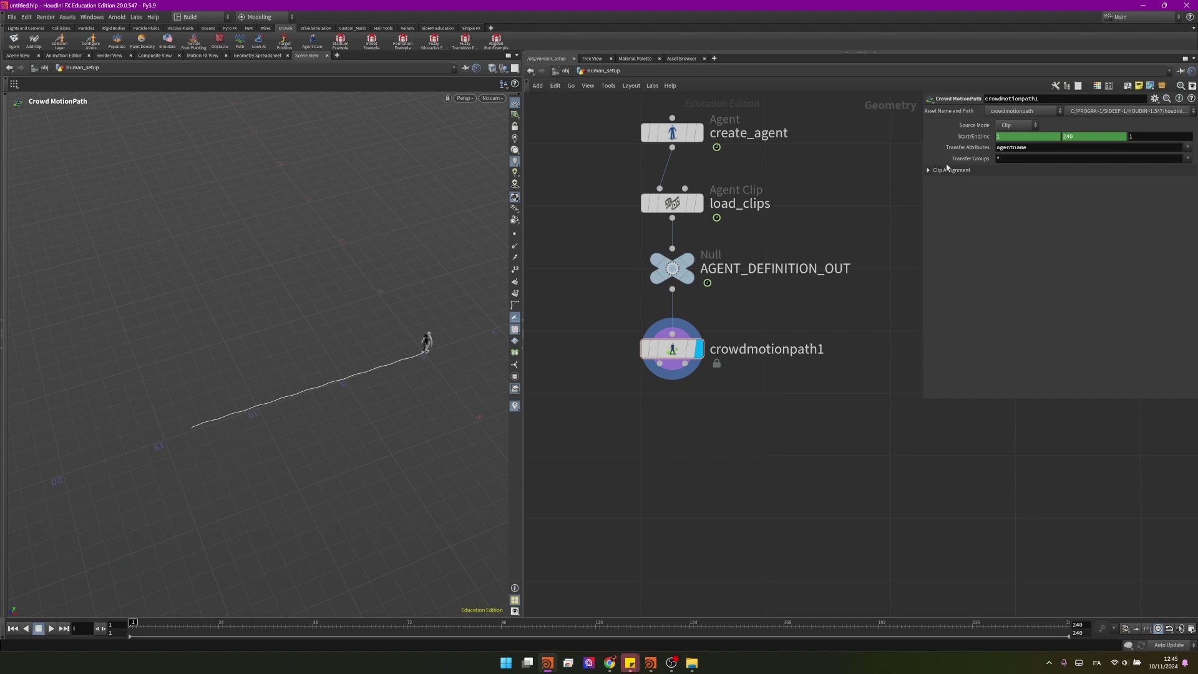
{"action": "left_click", "coordinate": [1073, 137]}
{"action": "type", "text": "50"}
{"action": "key", "text": "Return"}
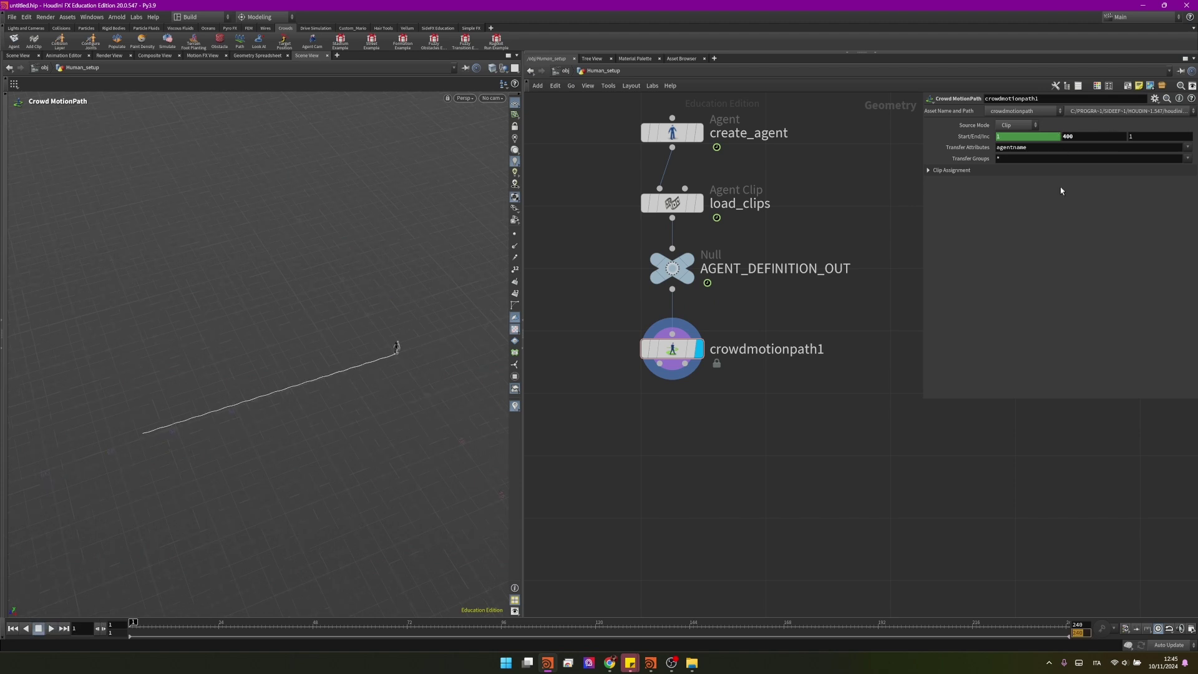
{"action": "key", "text": "ctrl+z"}
{"action": "key", "text": "ctrl+z"}
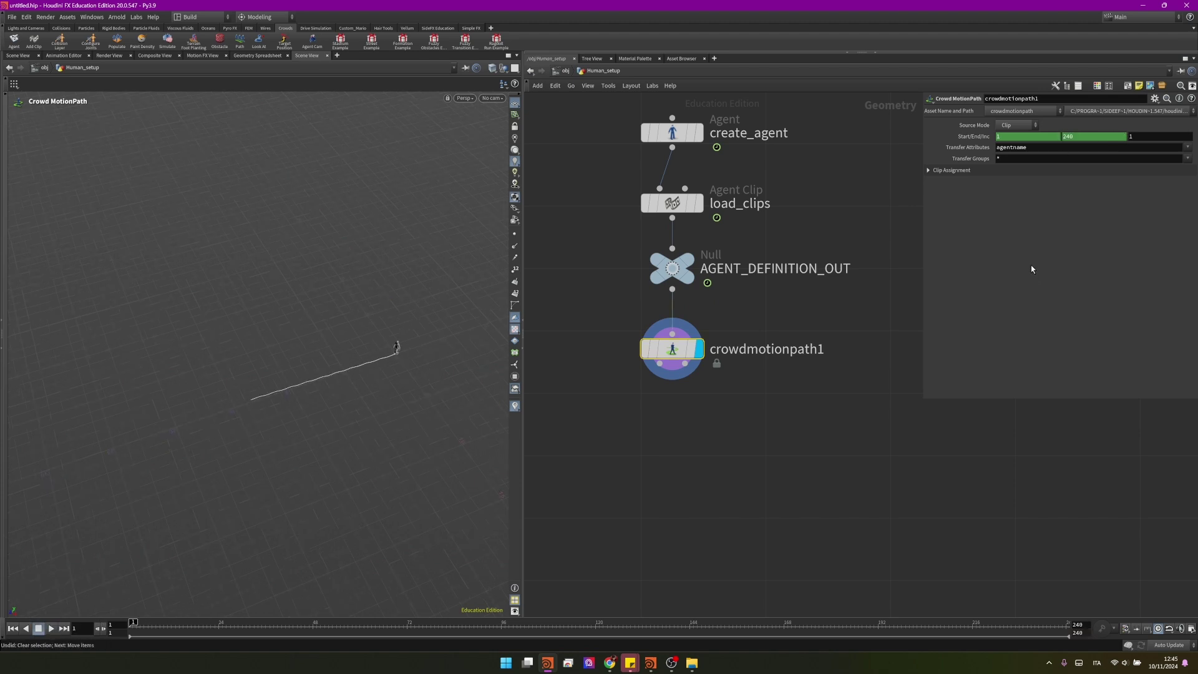
Show the crowd motion path's start and end expressions, try a timeline end frame of 480 and restore the range.
{"action": "left_click", "coordinate": [976, 138]}
{"action": "left_click", "coordinate": [1089, 138]}
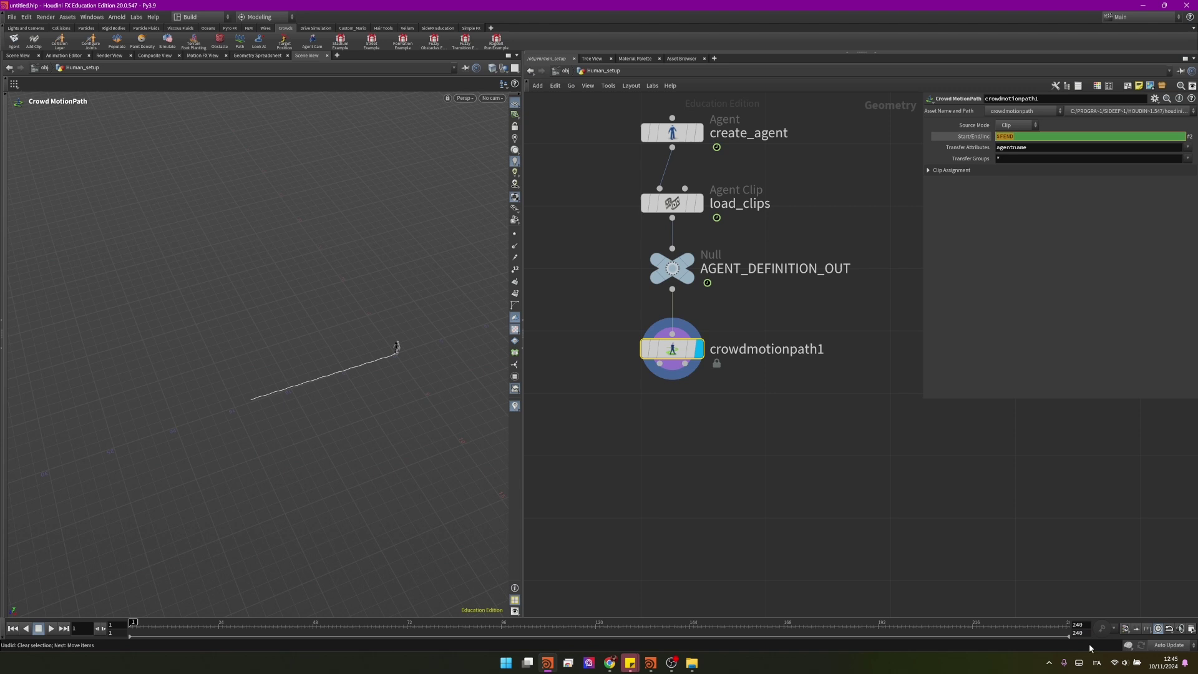
{"action": "left_click", "coordinate": [1074, 633]}
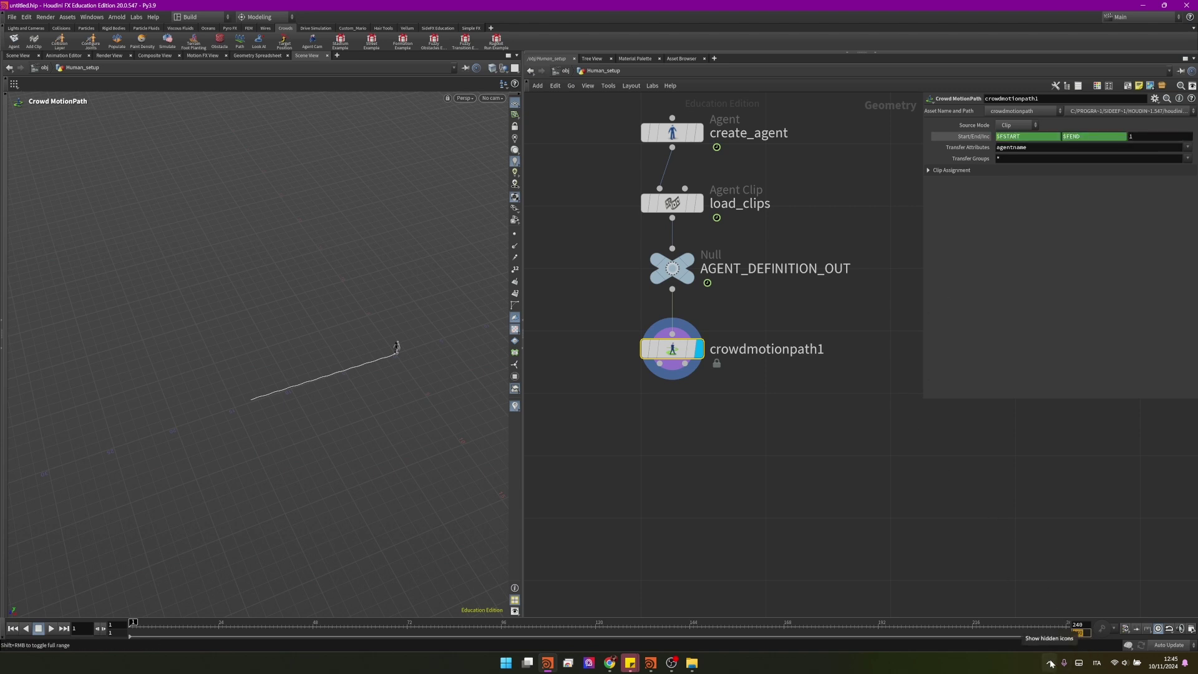
{"action": "type", "text": "480"}
{"action": "key", "text": "Return"}
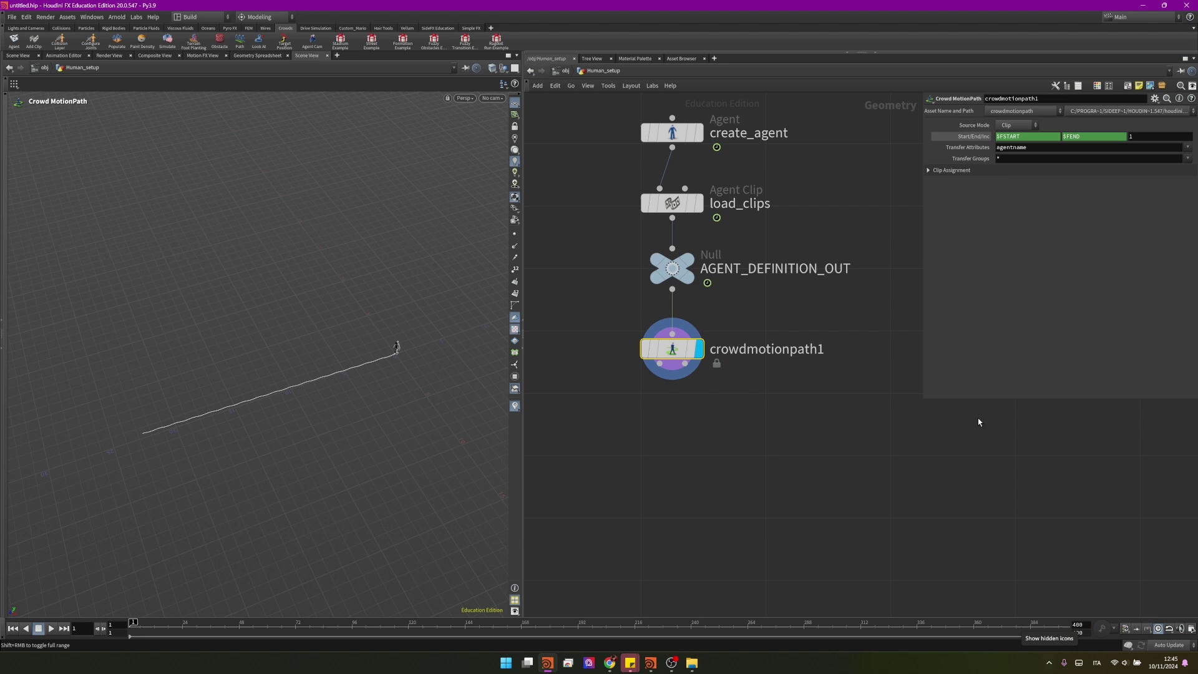
{"action": "middle_click_drag", "start_coordinate": [656, 436], "coordinate": [718, 425]}
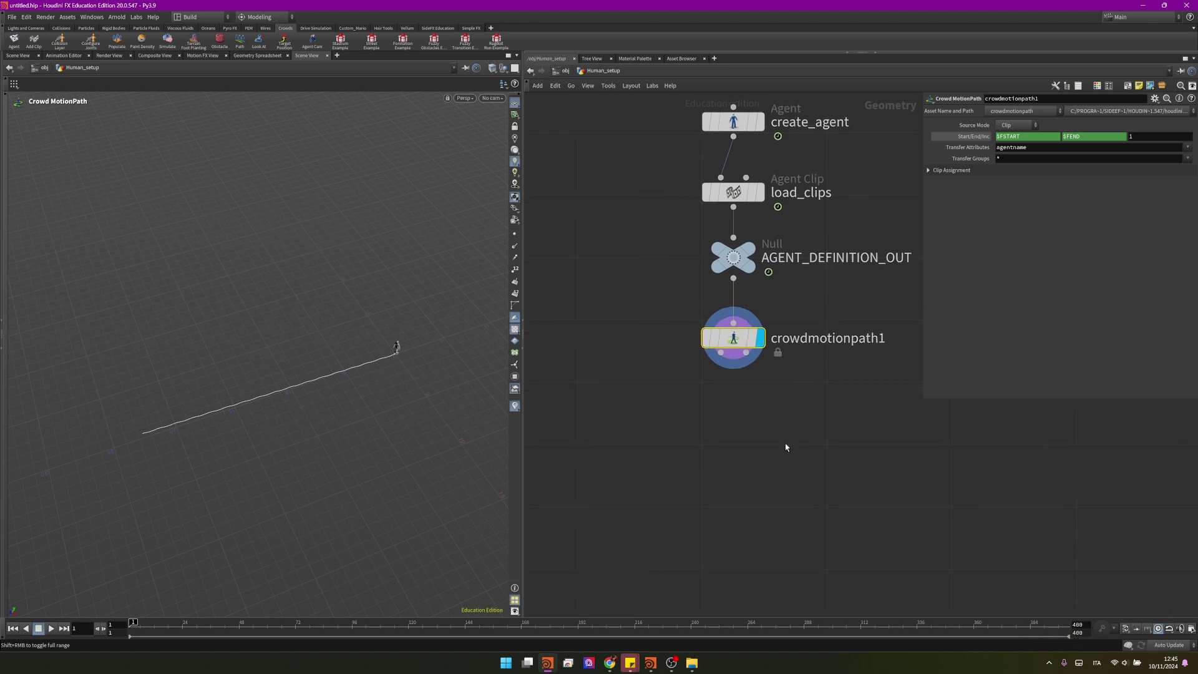
{"action": "left_click_drag", "start_coordinate": [1086, 633], "coordinate": [1057, 634]}
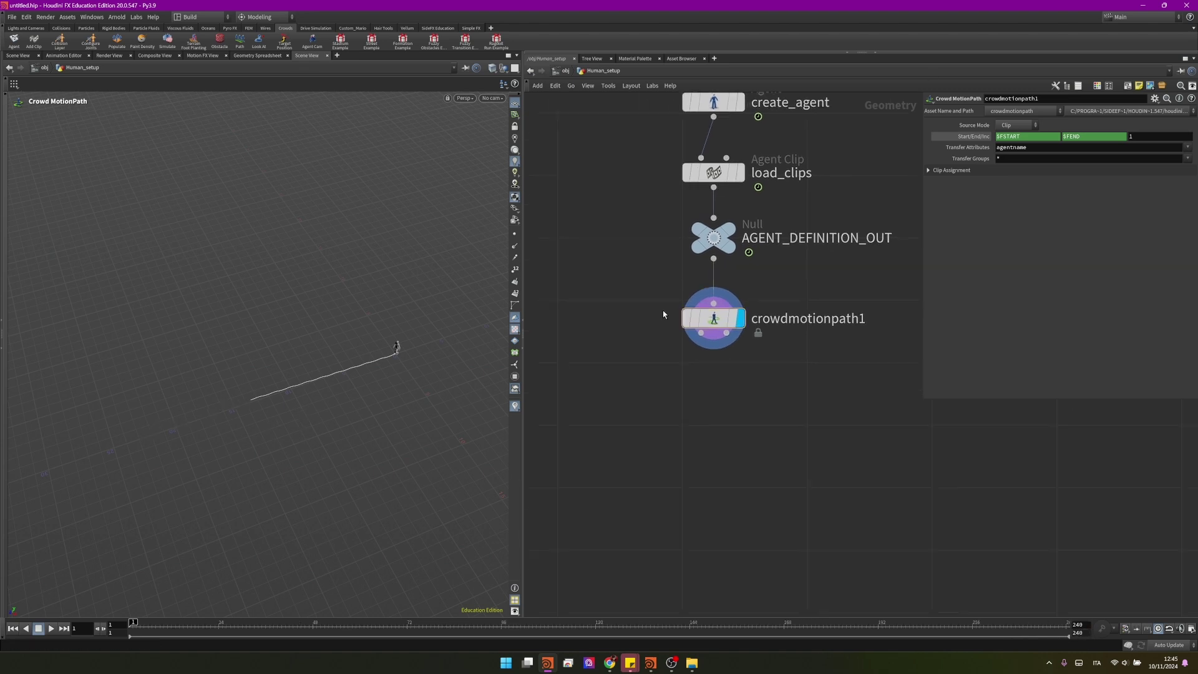
Add a Crowd MotionPath Edit node below the crowd motion path, wire both outputs into it and display it.
{"action": "key", "text": "Tab"}
{"action": "type", "text": "cme"}
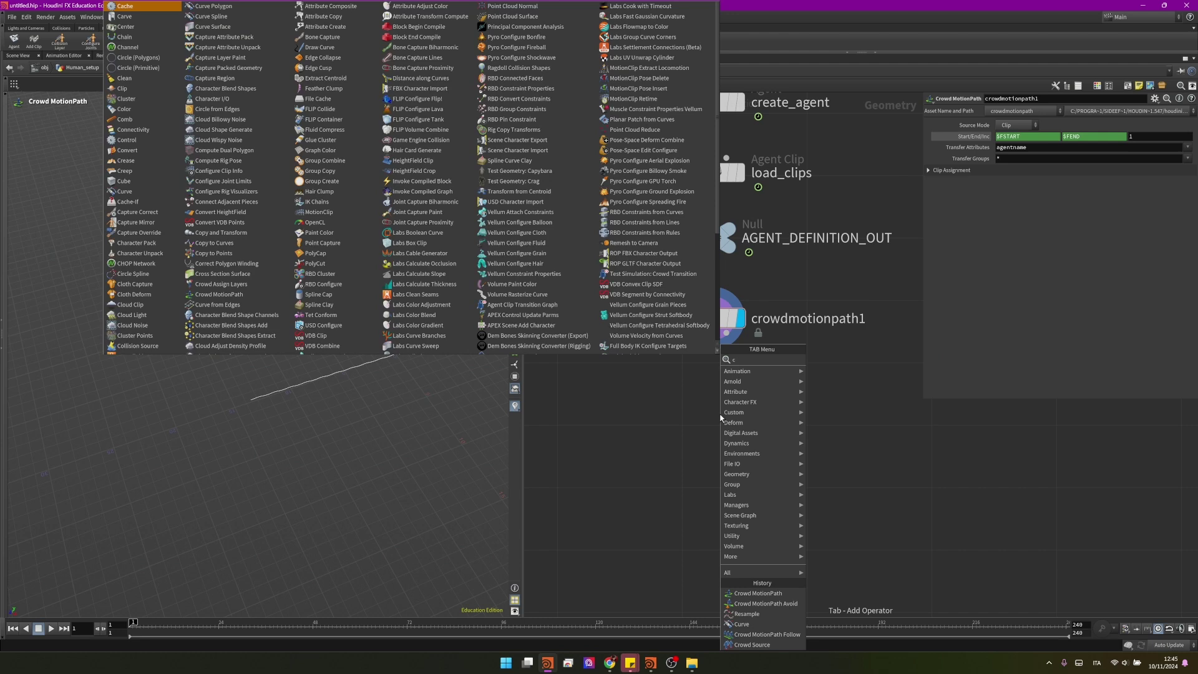
{"action": "key", "text": "Return"}
{"action": "left_click", "coordinate": [720, 414]}
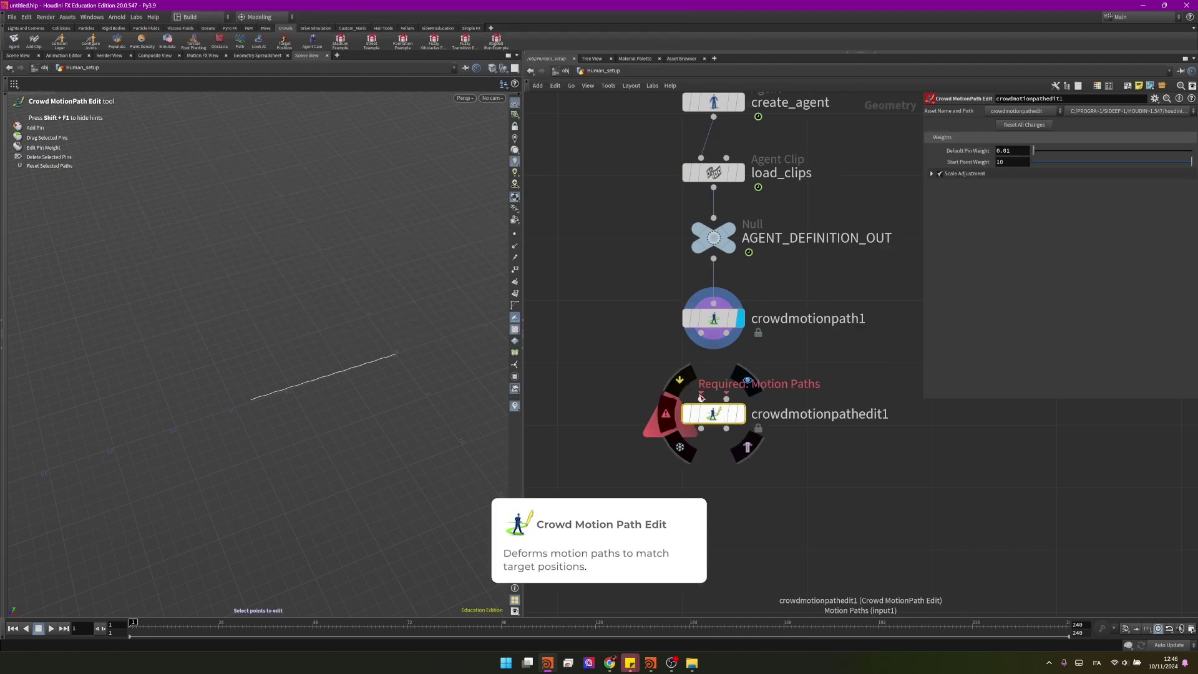
{"action": "left_click_drag", "start_coordinate": [701, 399], "coordinate": [733, 345]}
{"action": "left_click", "coordinate": [733, 345]}
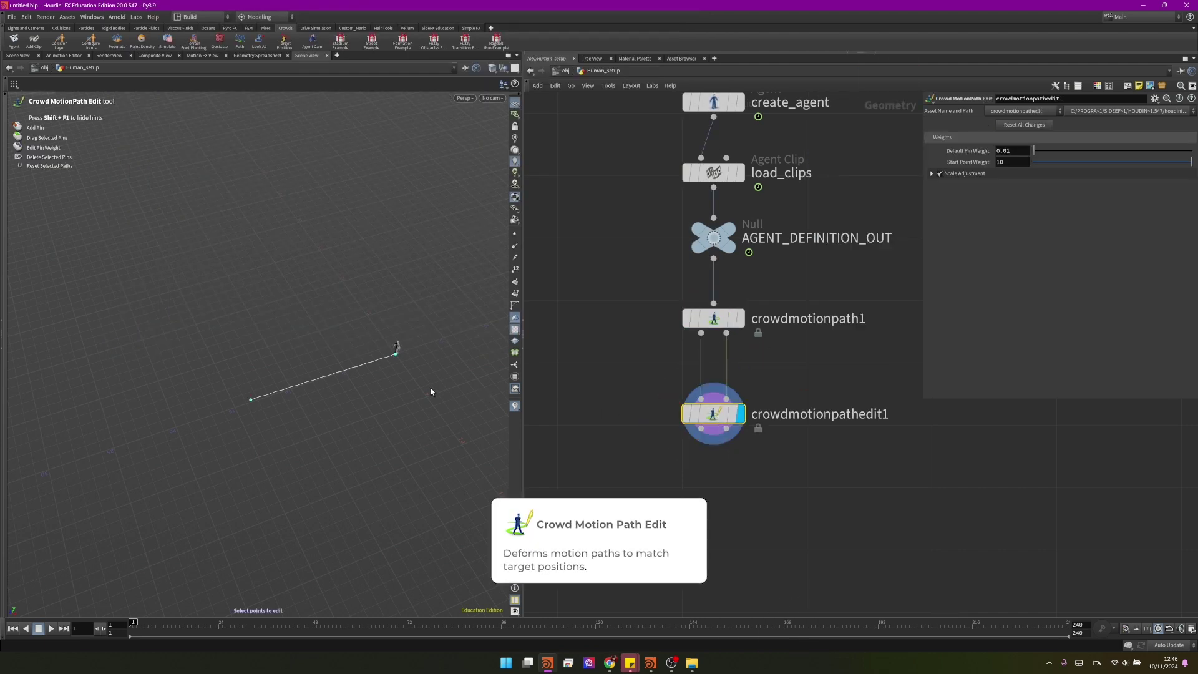
Pull the middle of the agent's motion path sideways with a pin to bend it, and play the result.
{"action": "left_click_drag", "start_coordinate": [328, 377], "coordinate": [382, 408]}
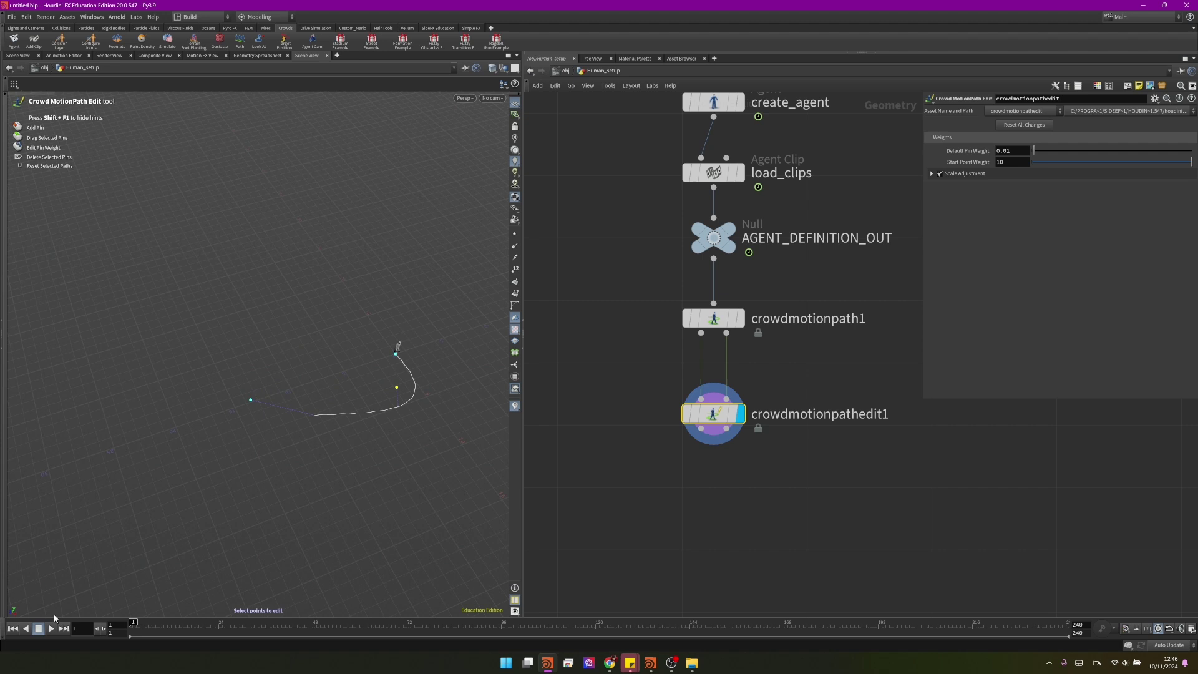
{"action": "left_click", "coordinate": [51, 629]}
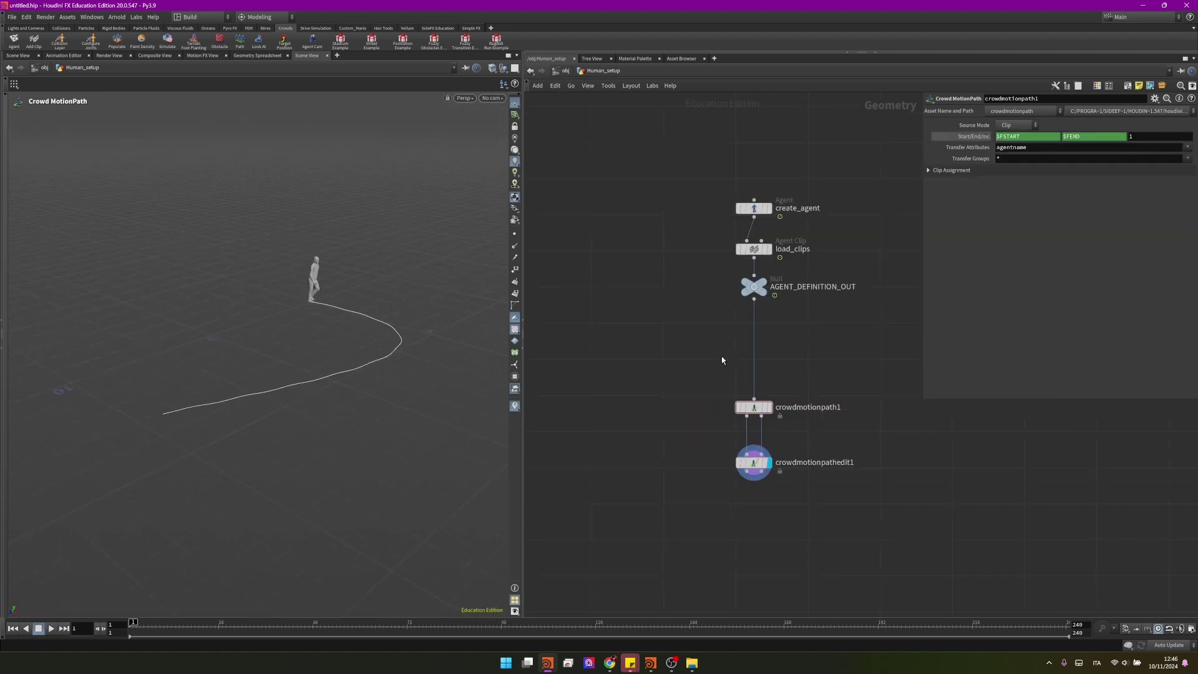
Insert a Crowd Source node between AGENT_DEFINITION_OUT and the crowd motion path, and display it.
{"action": "key", "text": "Tab"}
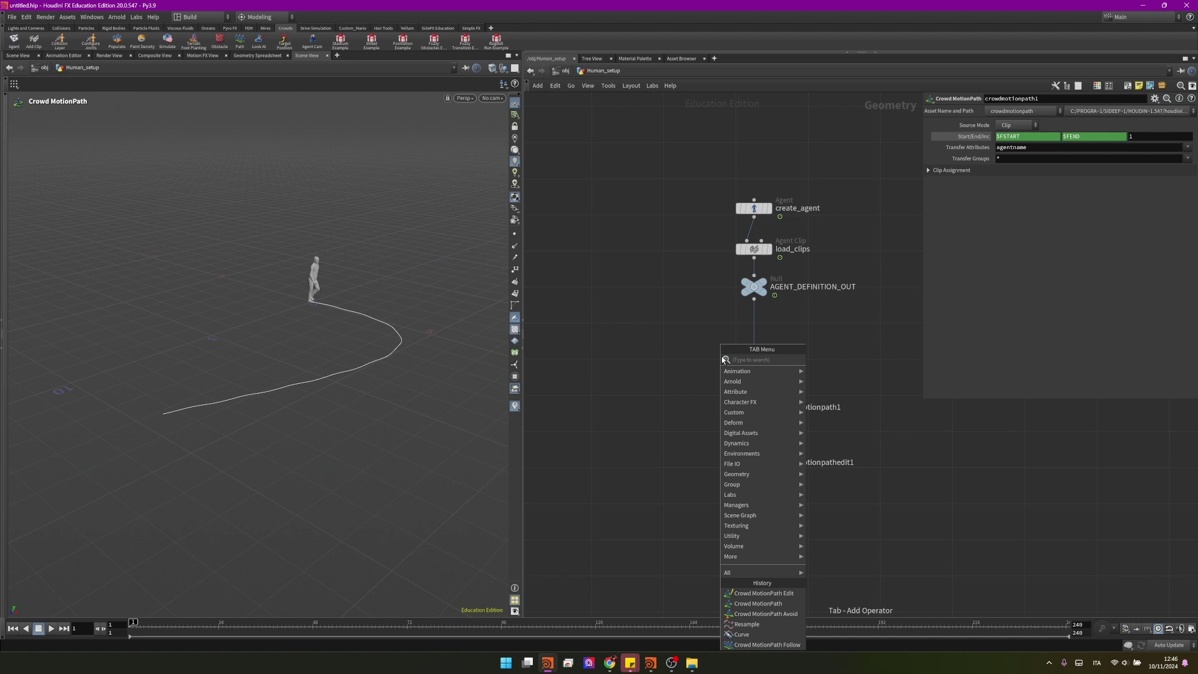
{"action": "type", "text": "crowd"}
{"action": "key", "text": "Return"}
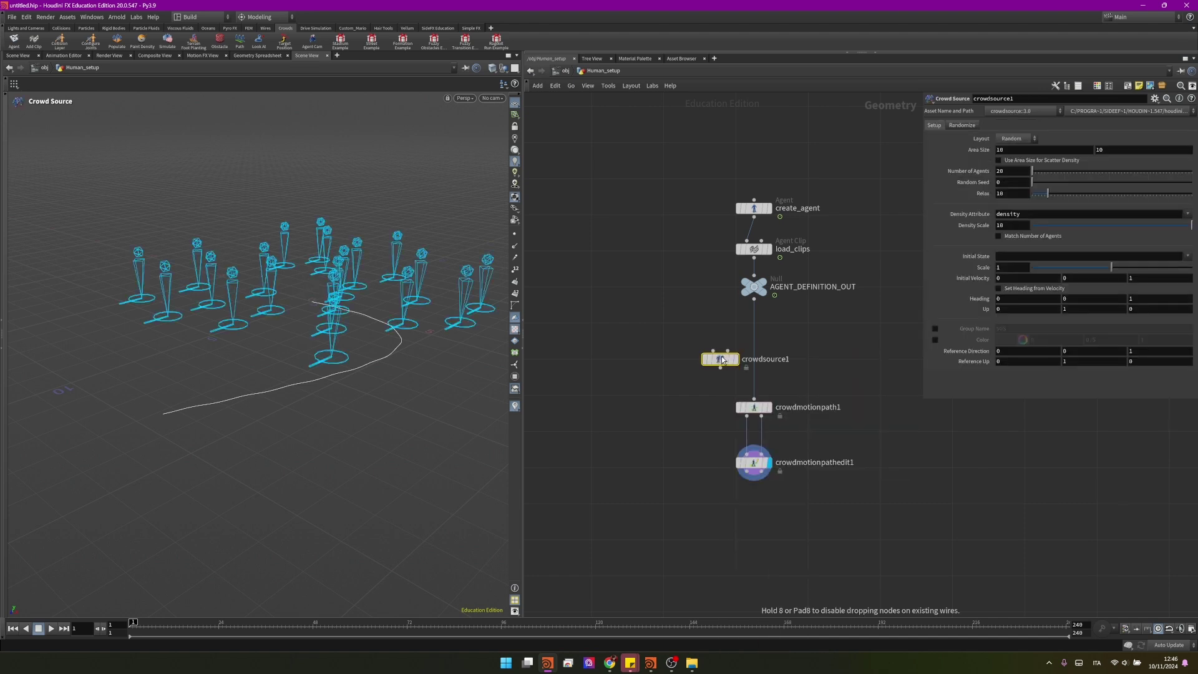
{"action": "left_click", "coordinate": [722, 360]}
{"action": "left_click_drag", "start_coordinate": [716, 362], "coordinate": [753, 341]}
{"action": "left_click", "coordinate": [769, 340]}
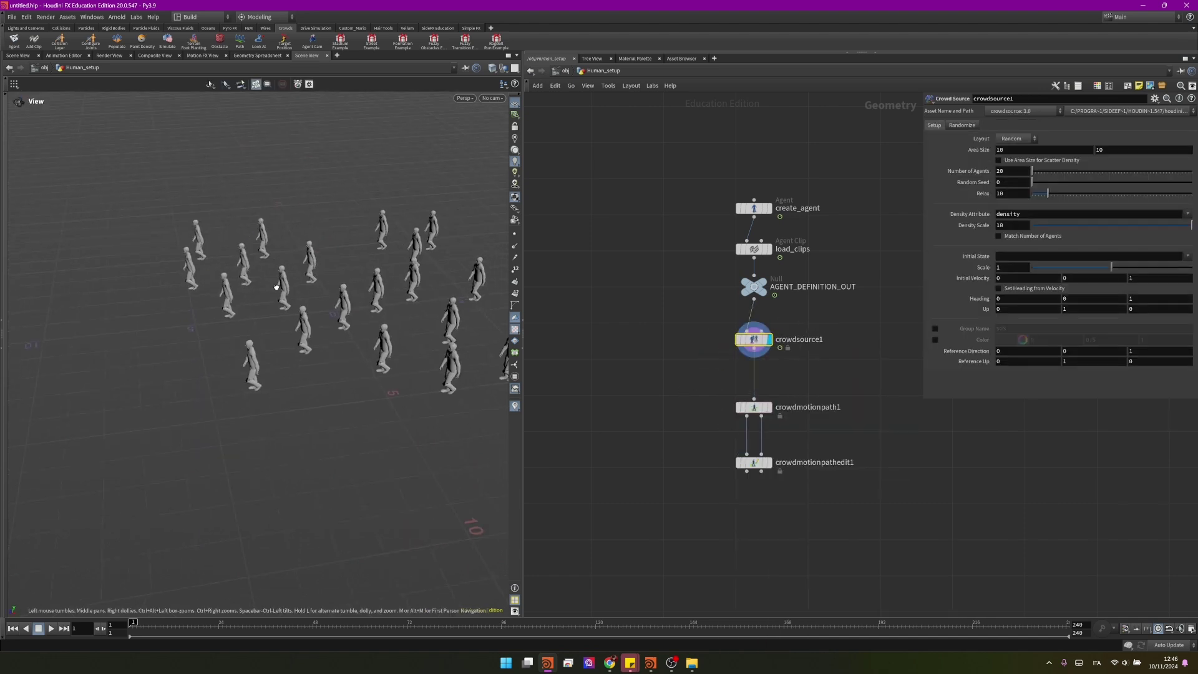
{"action": "left_click_drag", "start_coordinate": [368, 256], "coordinate": [284, 272], "text": "alt"}
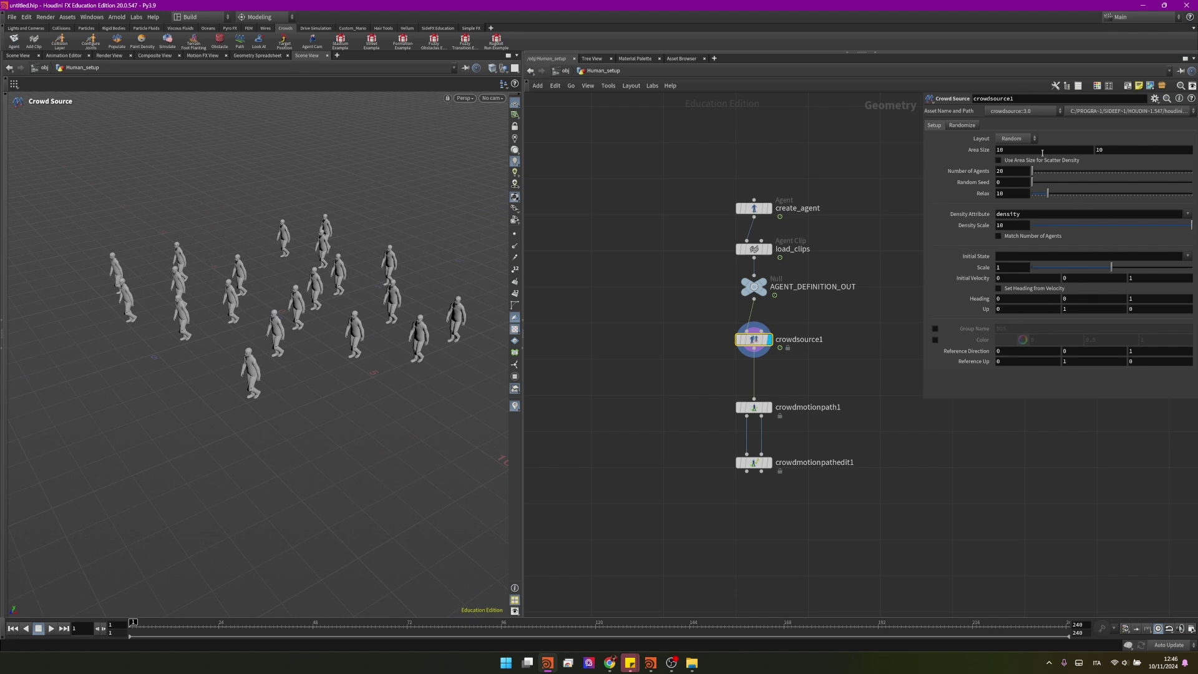
Randomize the crowd source's clip time with a random clip offset of 1, play it and return to the first frame.
{"action": "left_click", "coordinate": [966, 126]}
{"action": "left_click_drag", "start_coordinate": [1131, 211], "coordinate": [1191, 210]}
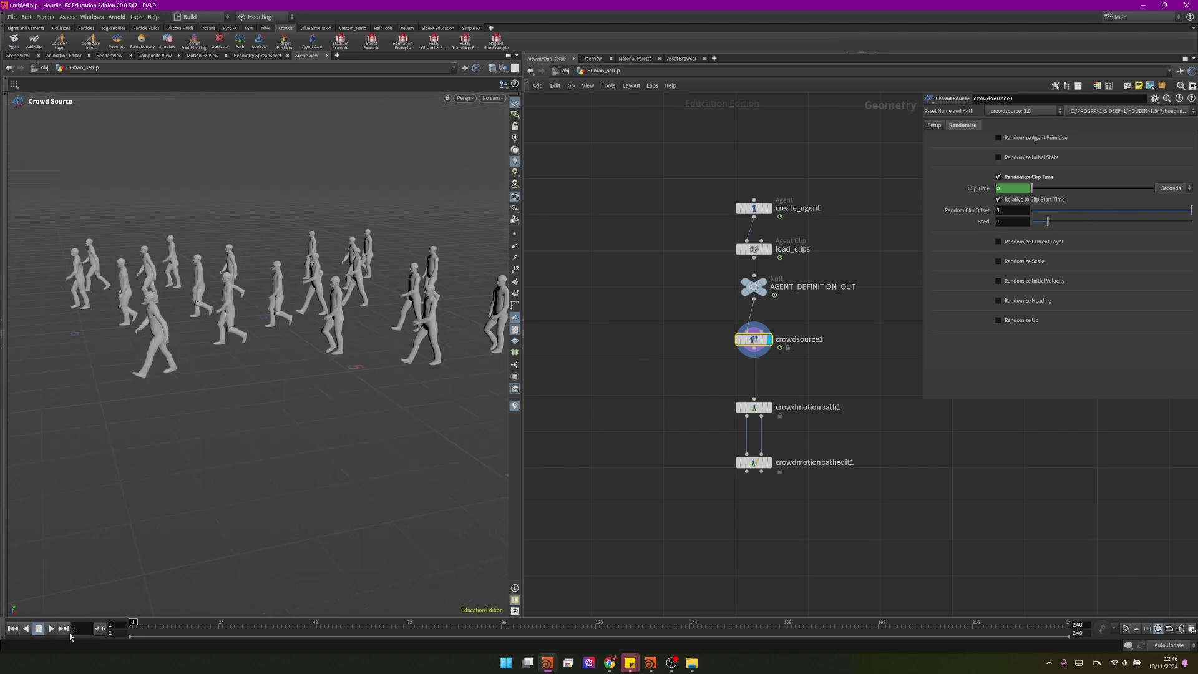
{"action": "left_click", "coordinate": [51, 629]}
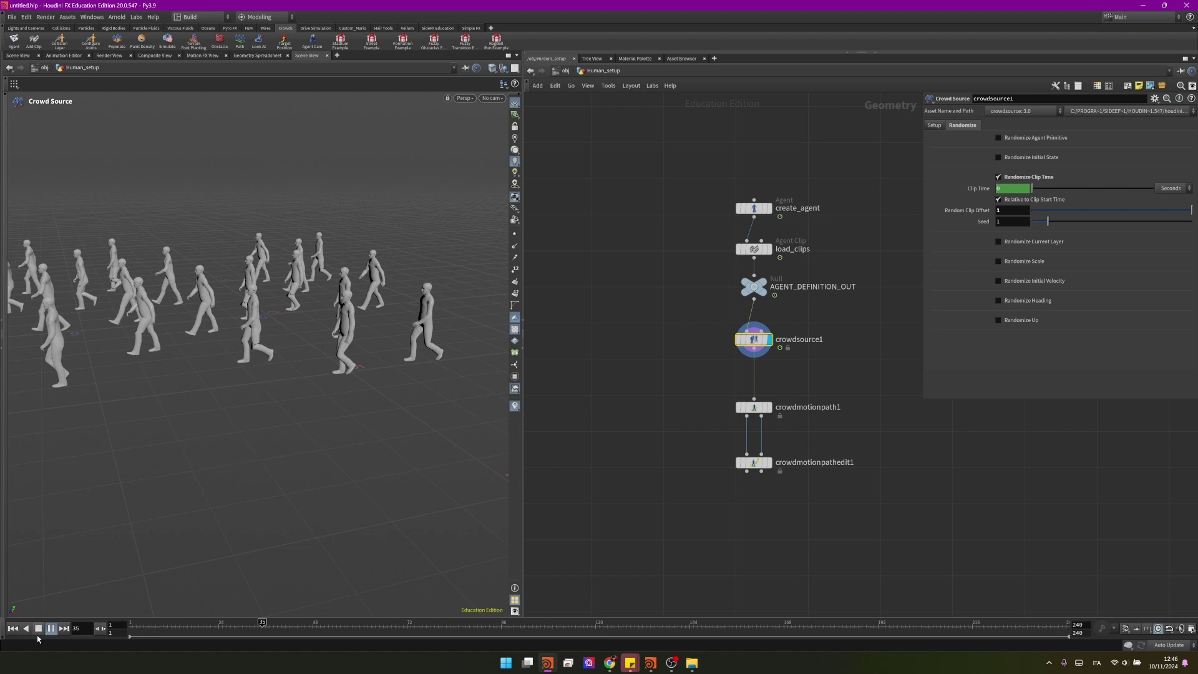
{"action": "left_click", "coordinate": [38, 629]}
{"action": "left_click", "coordinate": [10, 629]}
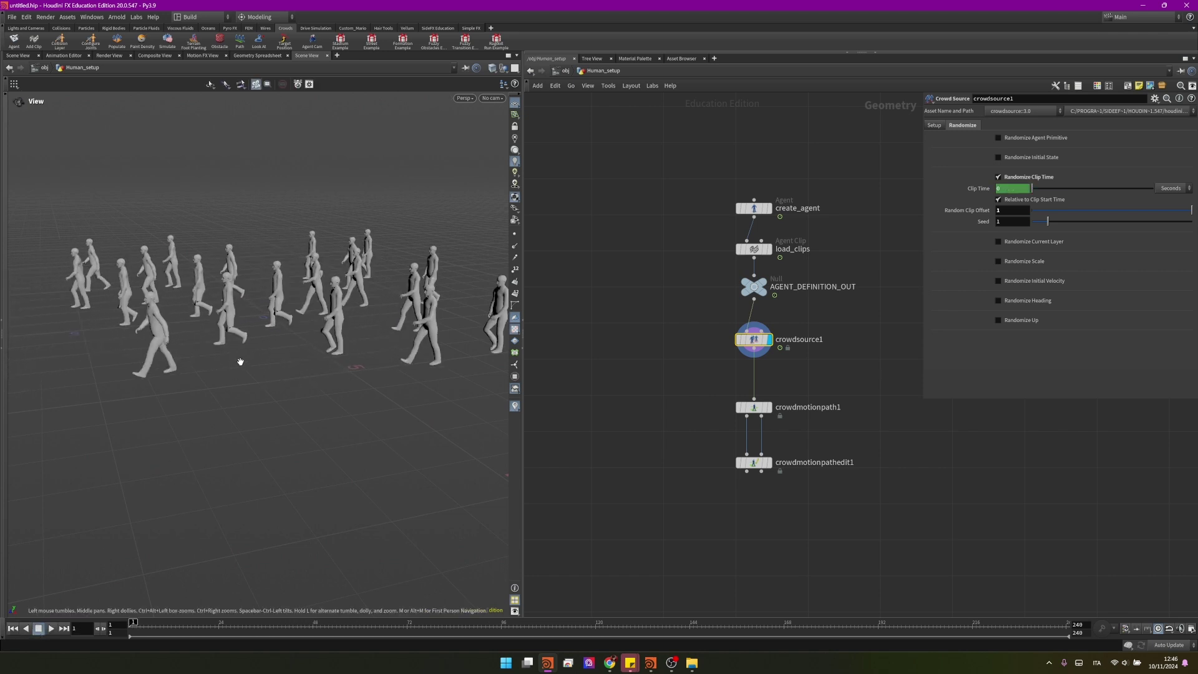
Set the crowd source's number of agents to 40.
{"action": "left_click_drag", "start_coordinate": [238, 361], "coordinate": [459, 329], "text": "alt"}
{"action": "scroll", "coordinate": [265, 380], "scroll_direction": "down", "scroll_amount": 3}
{"action": "middle_click_drag", "start_coordinate": [699, 417], "coordinate": [682, 328]}
{"action": "scroll", "coordinate": [789, 260], "scroll_direction": "up", "scroll_amount": 4}
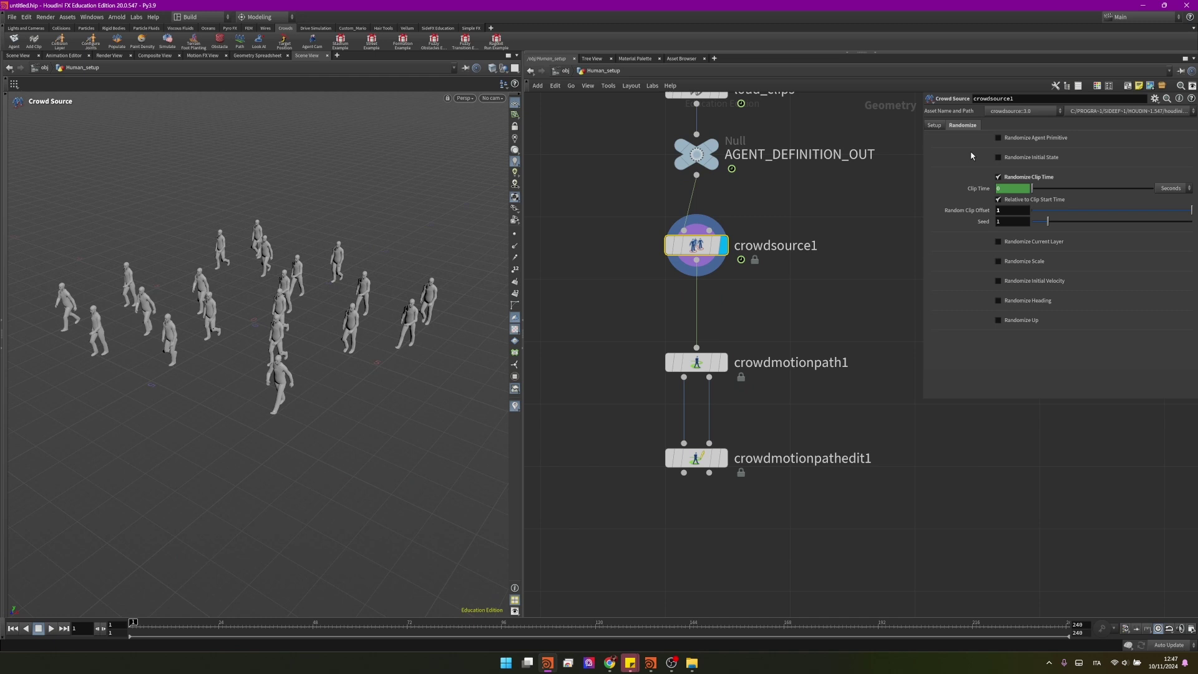
{"action": "left_click", "coordinate": [934, 125]}
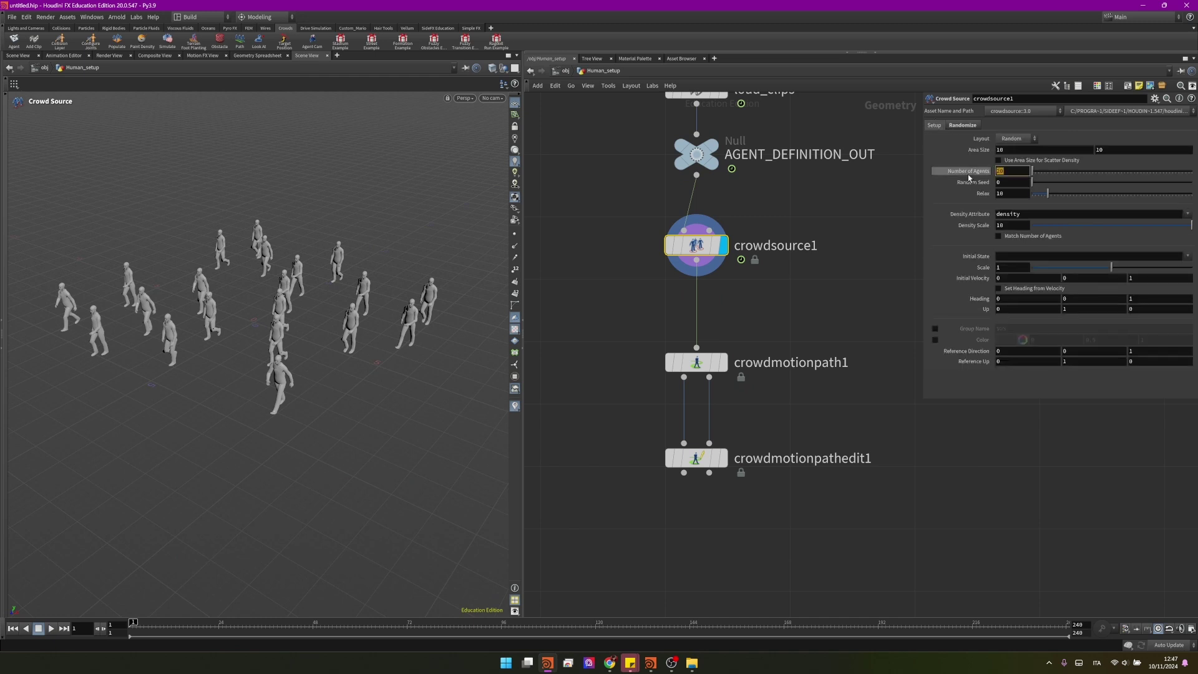
{"action": "type", "text": "40"}
{"action": "key", "text": "Return"}
Display the Crowd MotionPath Edit node and reset all of its path changes.
{"action": "left_click", "coordinate": [723, 459]}
{"action": "left_click", "coordinate": [699, 459]}
{"action": "right_click_drag", "start_coordinate": [337, 330], "coordinate": [243, 329], "text": "alt"}
{"action": "left_click_drag", "start_coordinate": [243, 328], "coordinate": [248, 381], "text": "alt"}
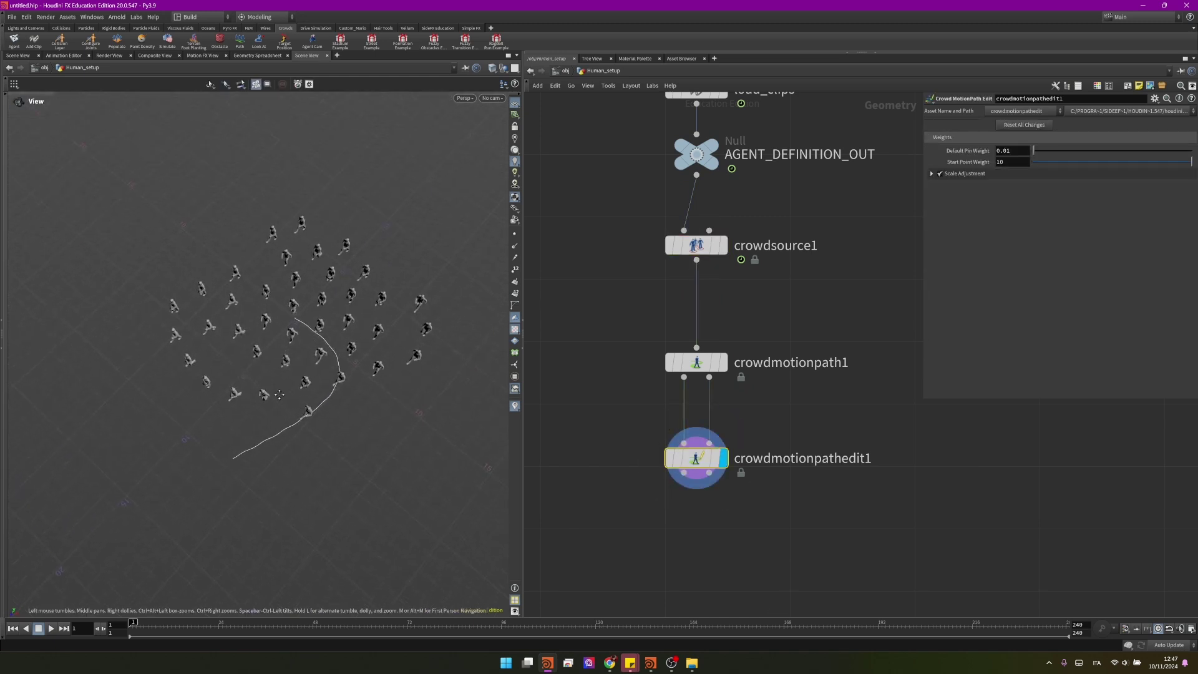
{"action": "middle_click_drag", "start_coordinate": [248, 382], "coordinate": [273, 336], "text": "alt"}
{"action": "left_click_drag", "start_coordinate": [390, 334], "coordinate": [356, 283], "text": "alt"}
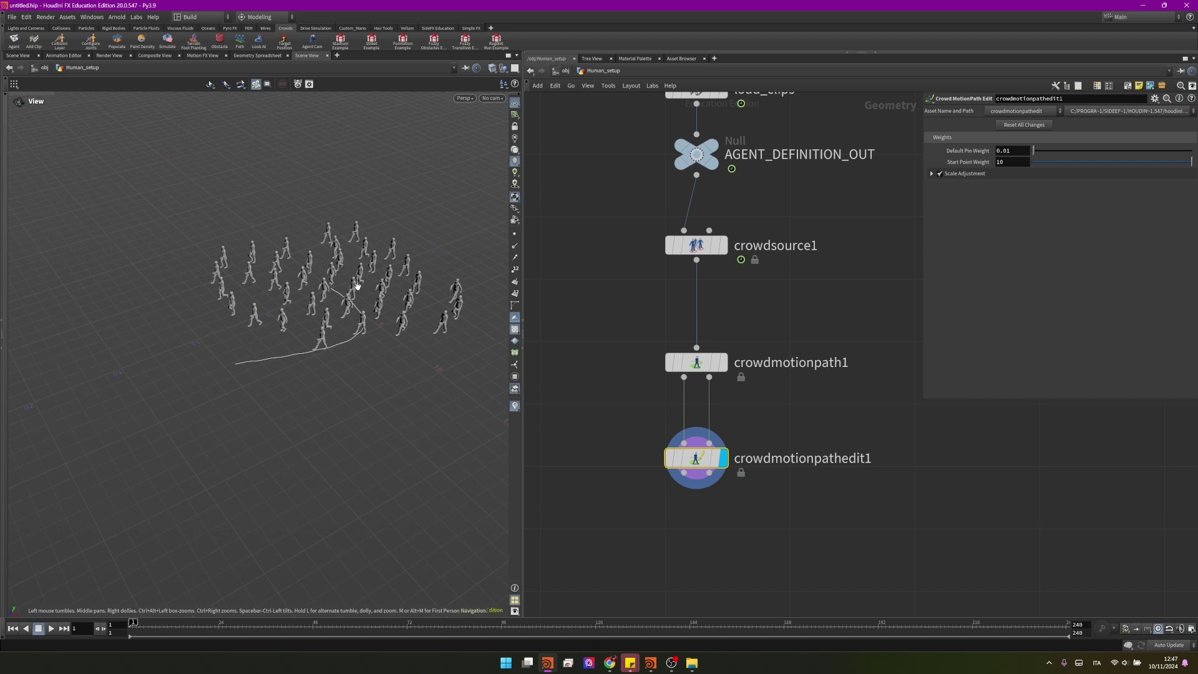
{"action": "middle_click_drag", "start_coordinate": [356, 283], "coordinate": [292, 337], "text": "alt"}
{"action": "left_click_drag", "start_coordinate": [292, 337], "coordinate": [294, 356], "text": "alt"}
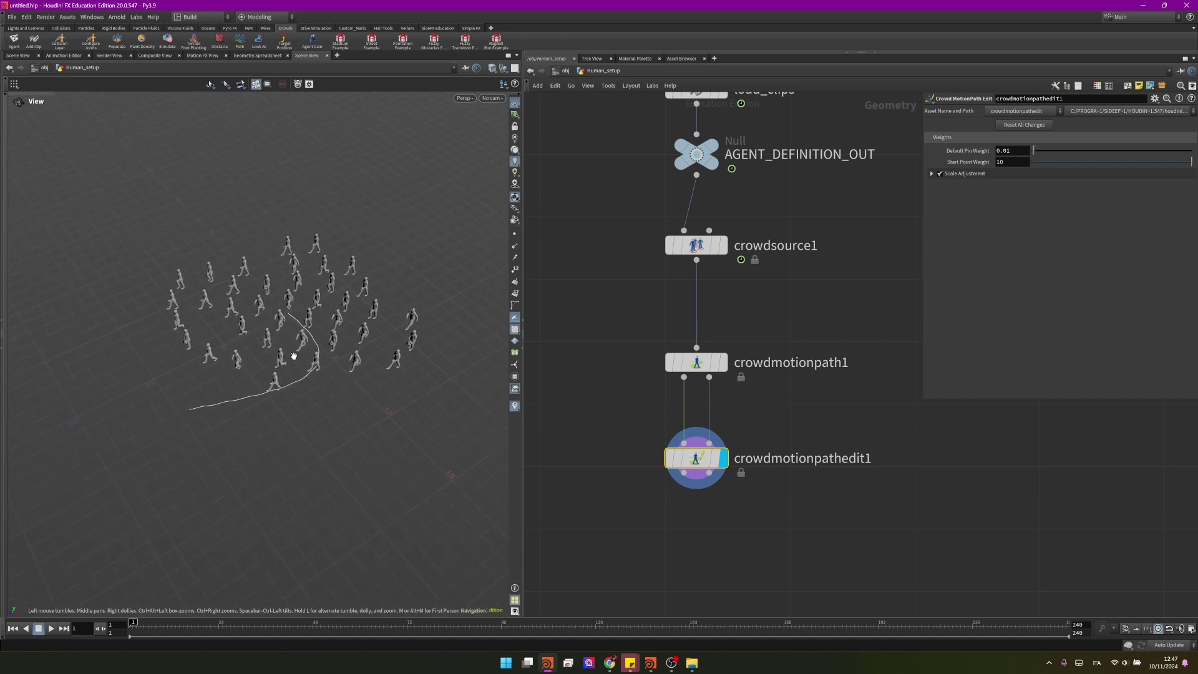
{"action": "left_click", "coordinate": [1028, 126]}
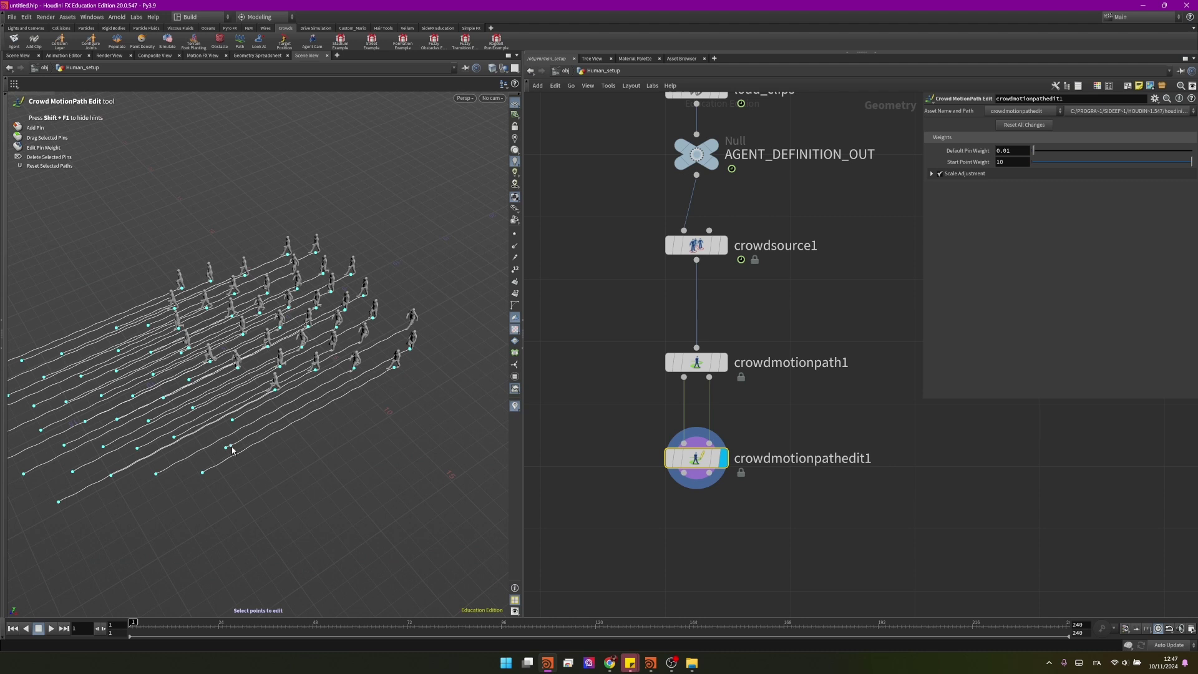
Play the crowd along the edited motion paths, stop and return to the first frame.
{"action": "left_click", "coordinate": [51, 628]}
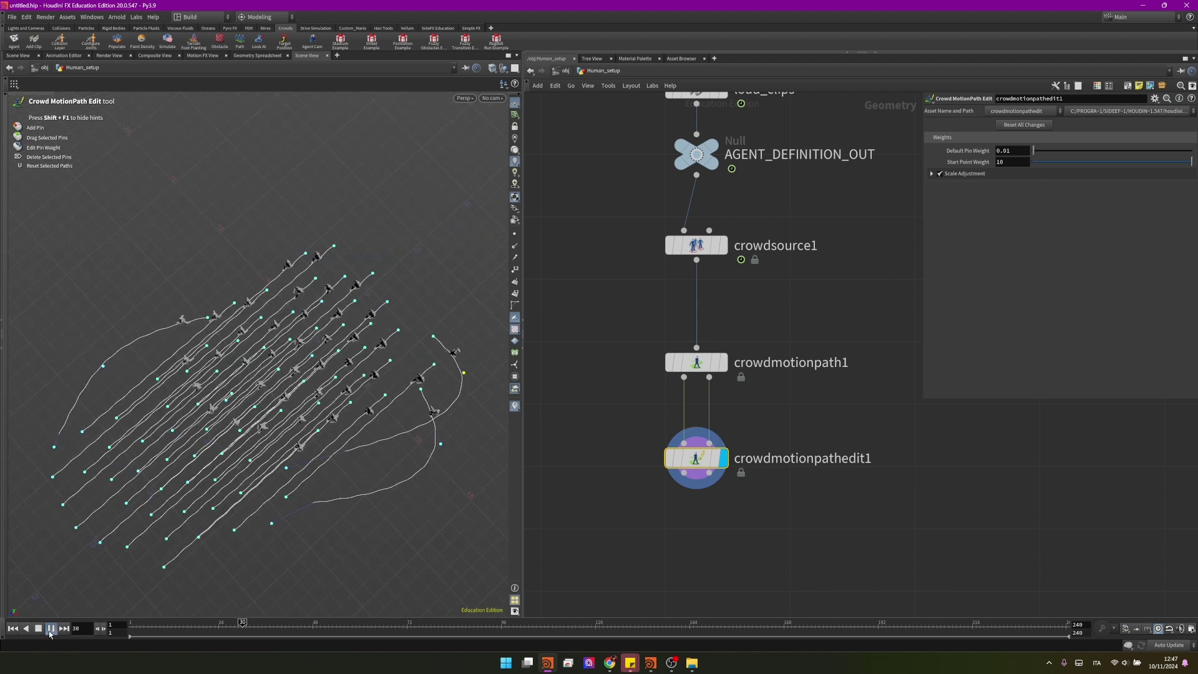
{"action": "left_click", "coordinate": [42, 630]}
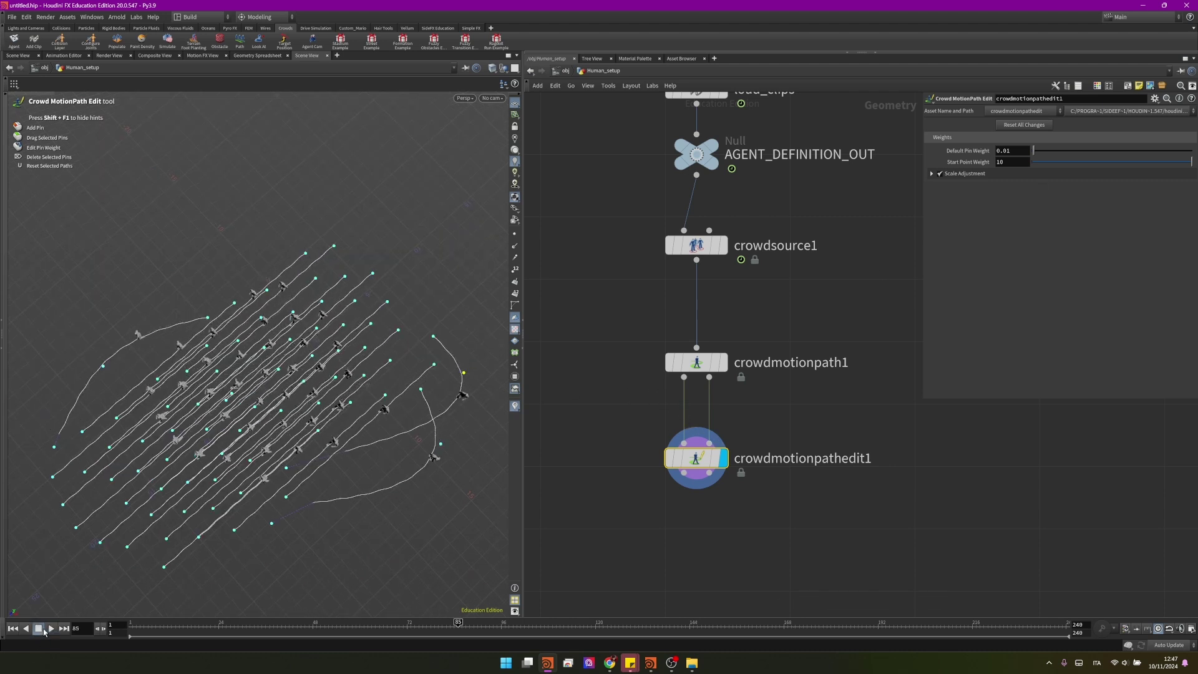
{"action": "left_click", "coordinate": [17, 630]}
Add a Crowd MotionPath Follow node below the path edit, connecting both edit outputs and a Curve node to its three inputs.
{"action": "scroll", "coordinate": [758, 436], "scroll_direction": "down", "scroll_amount": 3}
{"action": "scroll", "coordinate": [766, 375], "scroll_direction": "up", "scroll_amount": 3}
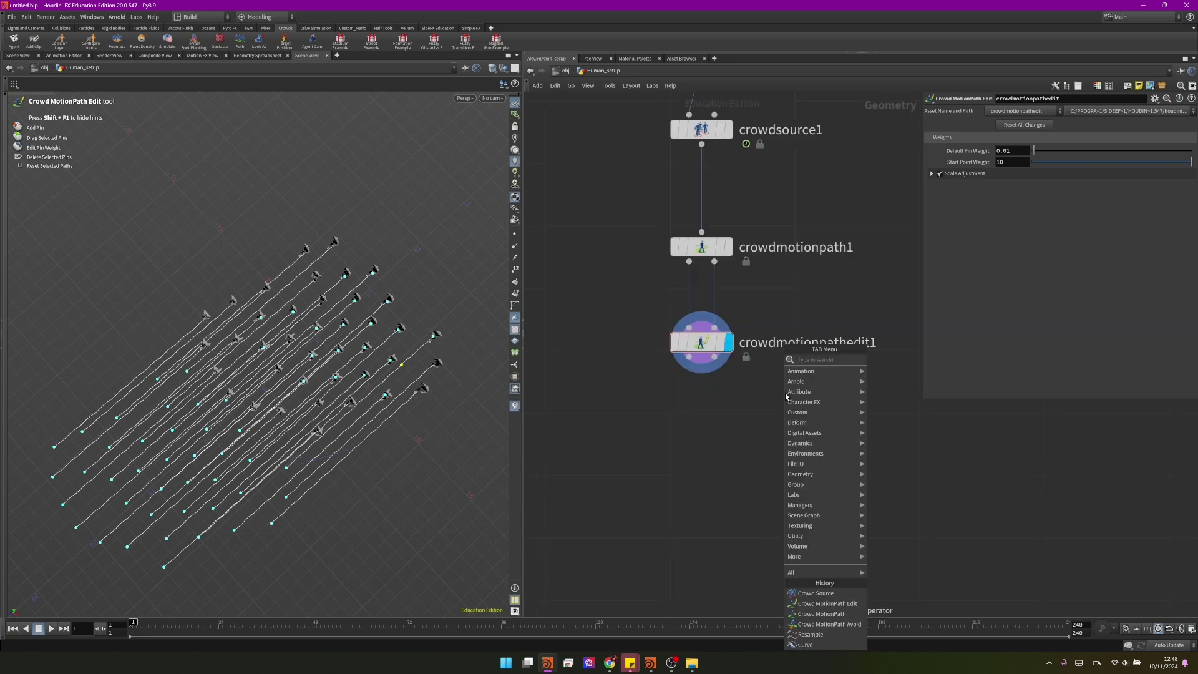
{"action": "key", "text": "Escape"}
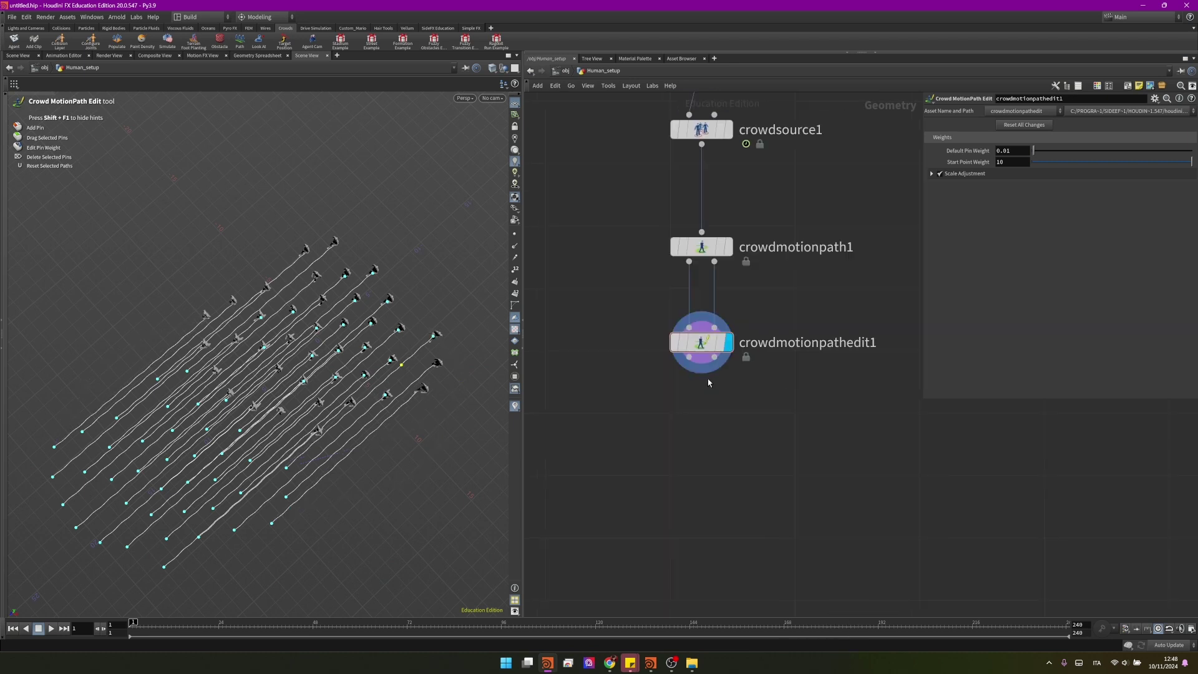
{"action": "key", "text": "Tab"}
{"action": "type", "text": "motion"}
{"action": "key", "text": "Return"}
{"action": "key", "text": "Return"}
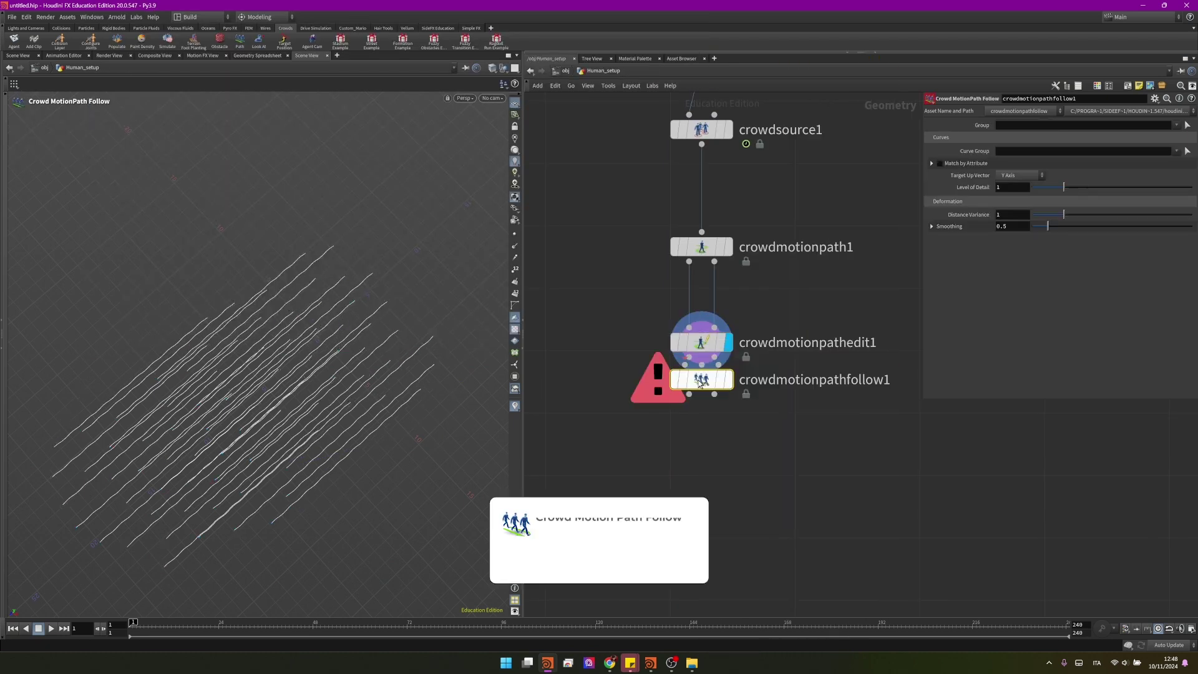
{"action": "left_click_drag", "start_coordinate": [704, 382], "coordinate": [719, 457]}
{"action": "left_click", "coordinate": [687, 431]}
{"action": "left_click", "coordinate": [689, 357]}
{"action": "left_click", "coordinate": [701, 429]}
{"action": "left_click", "coordinate": [714, 357]}
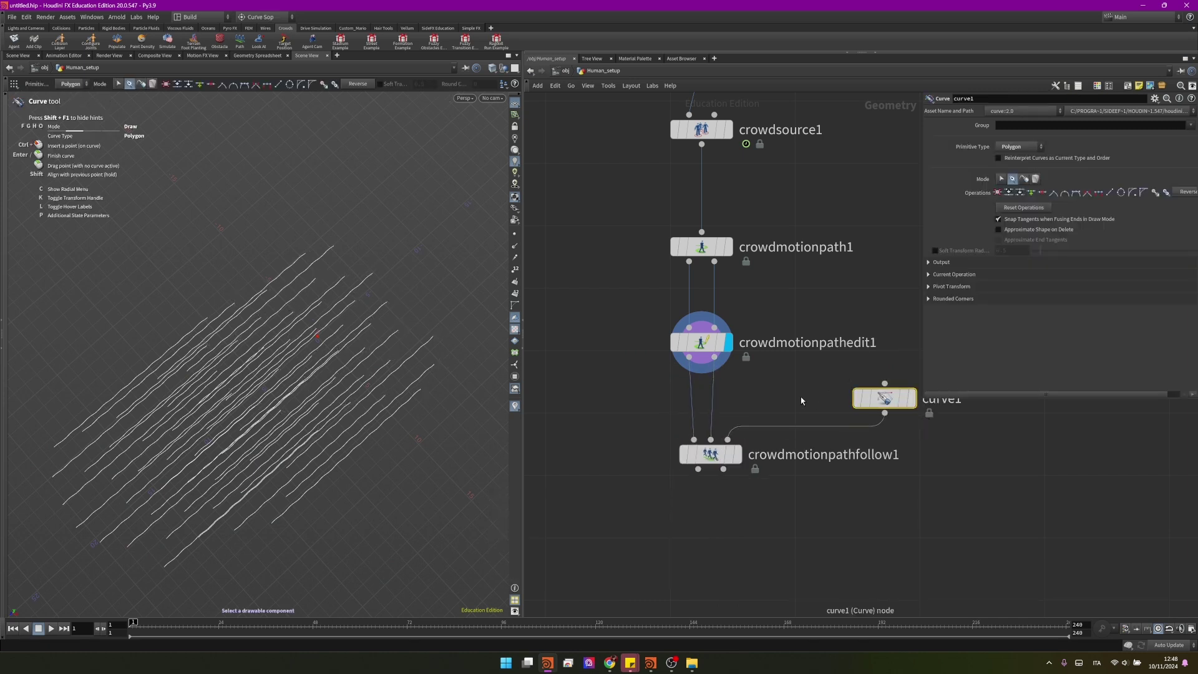
Display the Crowd MotionPath Follow node and draw two separate polygon guide curves on the ground for the crowd.
{"action": "scroll", "coordinate": [638, 490], "scroll_direction": "down", "scroll_amount": 1}
{"action": "middle_click_drag", "start_coordinate": [638, 491], "coordinate": [613, 408]}
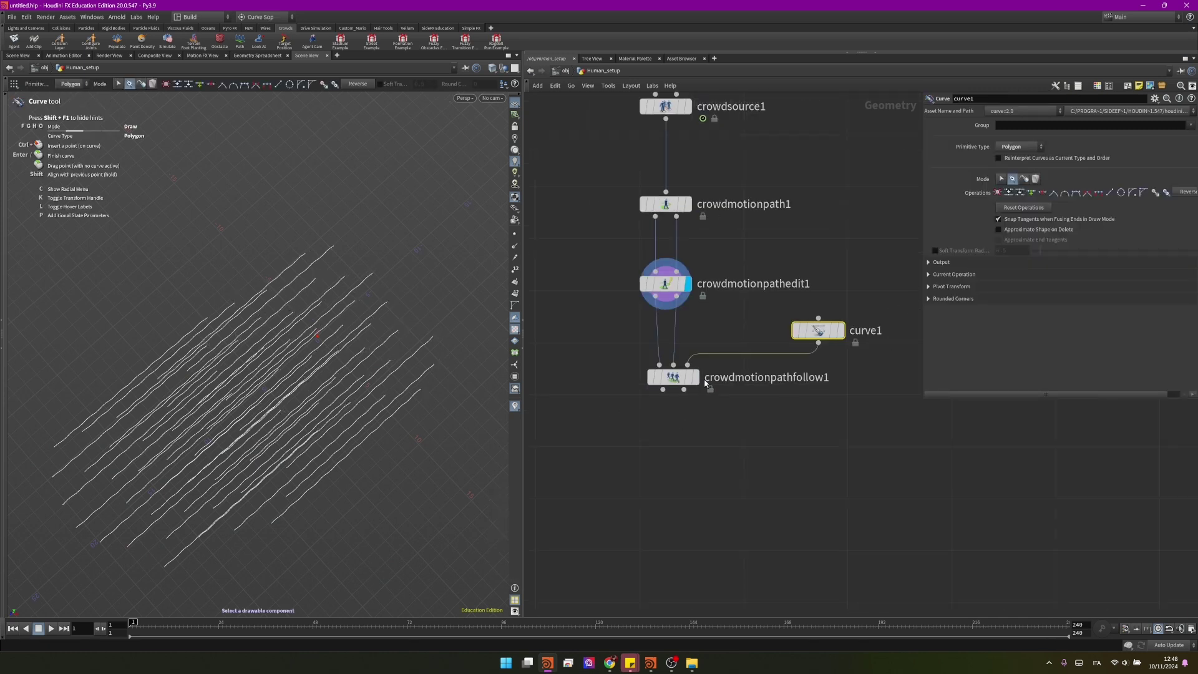
{"action": "left_click", "coordinate": [696, 377]}
{"action": "left_click_drag", "start_coordinate": [254, 436], "coordinate": [361, 489], "text": "alt"}
{"action": "key", "text": "Return"}
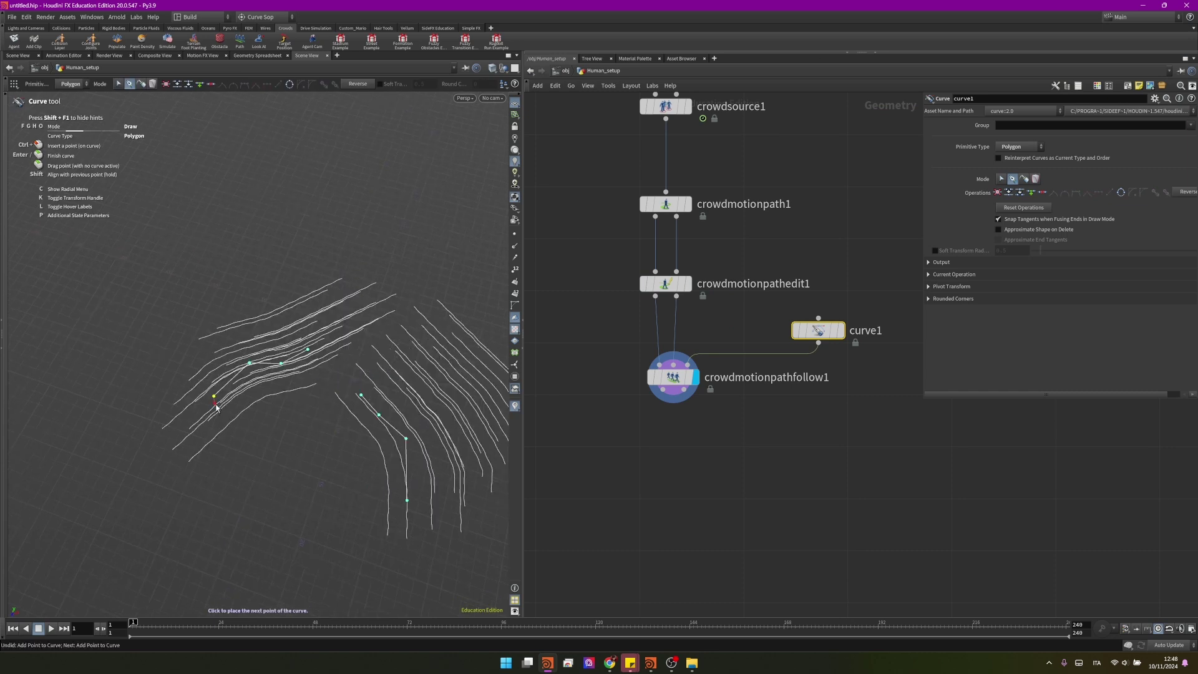
{"action": "key", "text": "Return"}
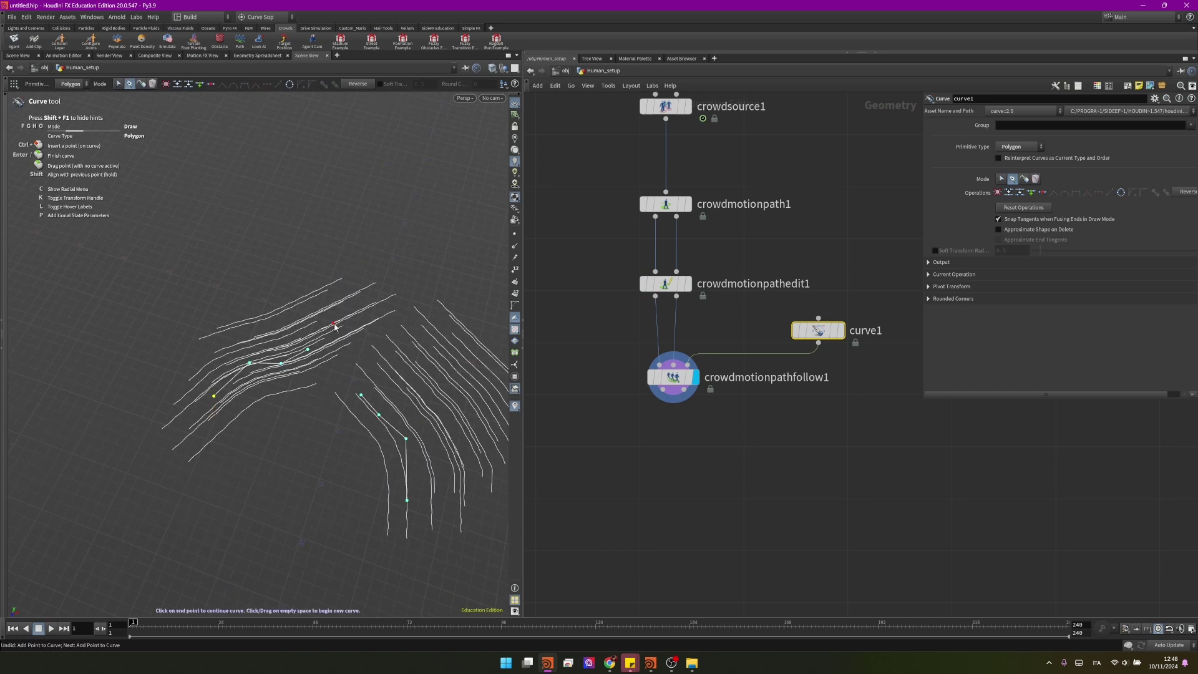
Play the crowd following the two guide curves, stop and examine the agents on their paths.
{"action": "left_click_drag", "start_coordinate": [361, 402], "coordinate": [367, 371], "text": "alt"}
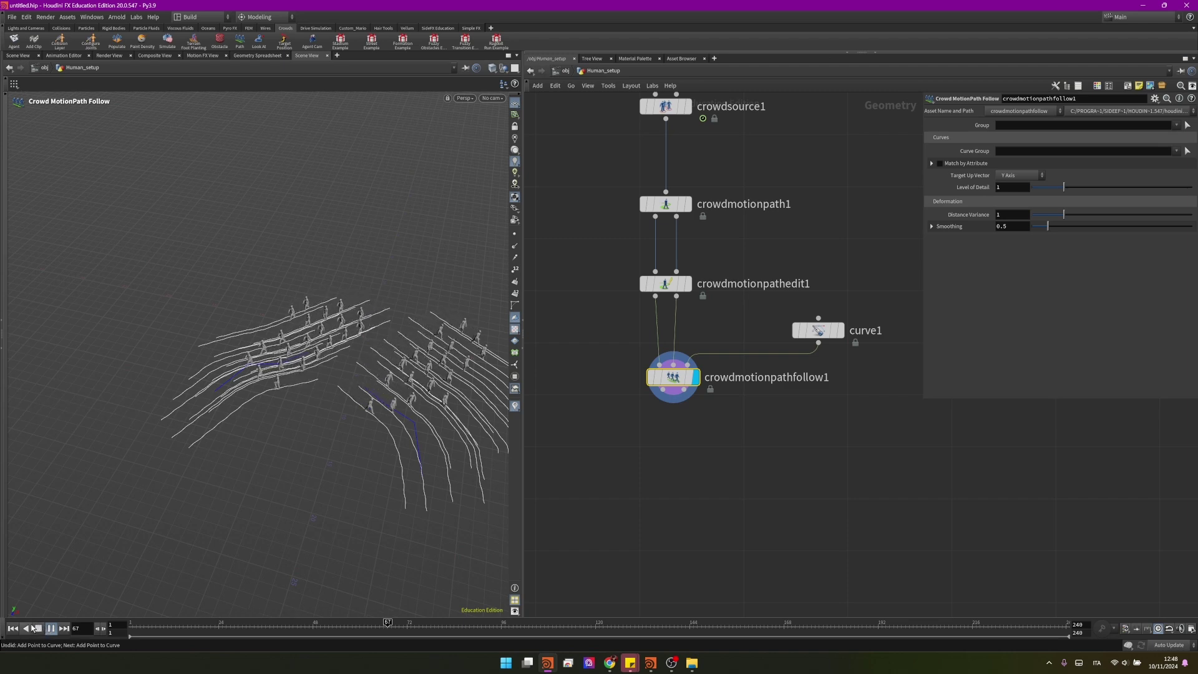
{"action": "left_click", "coordinate": [37, 629]}
{"action": "left_click_drag", "start_coordinate": [274, 372], "coordinate": [212, 350], "text": "alt"}
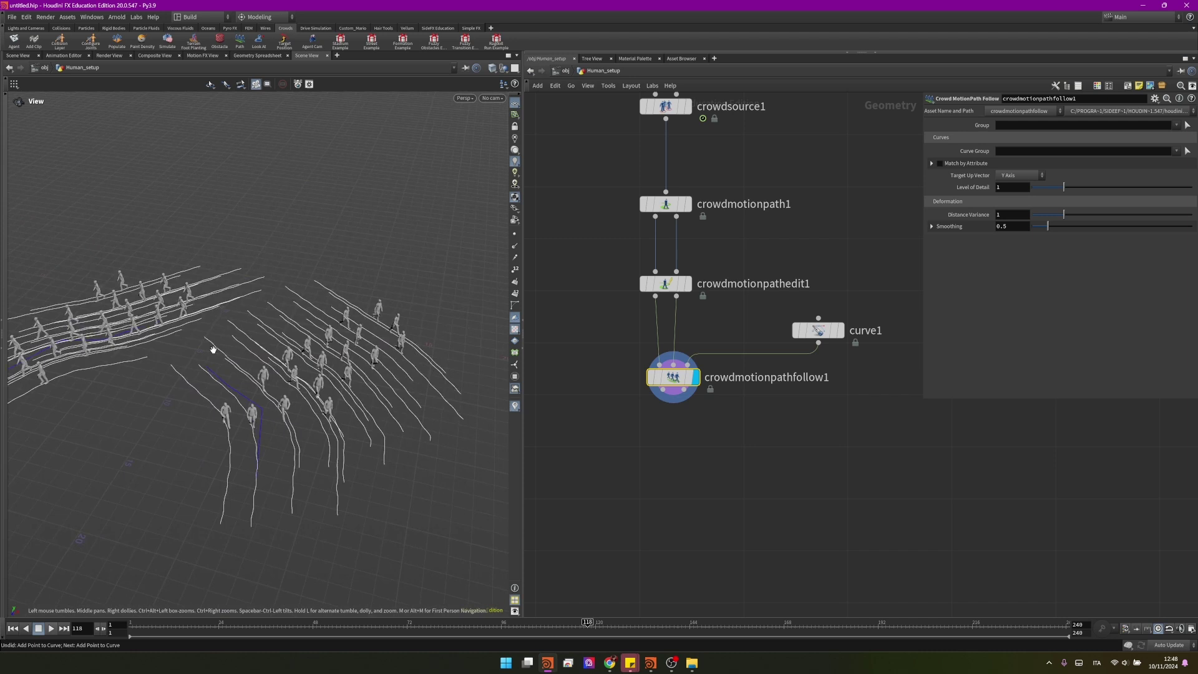
Align the Crowd MotionPath Follow node directly beneath the path edit node in the network.
{"action": "scroll", "coordinate": [711, 316], "scroll_direction": "down", "scroll_amount": 2}
{"action": "middle_click_drag", "start_coordinate": [711, 315], "coordinate": [710, 360]}
{"action": "scroll", "coordinate": [710, 360], "scroll_direction": "up", "scroll_amount": 1}
{"action": "left_click", "coordinate": [668, 331]}
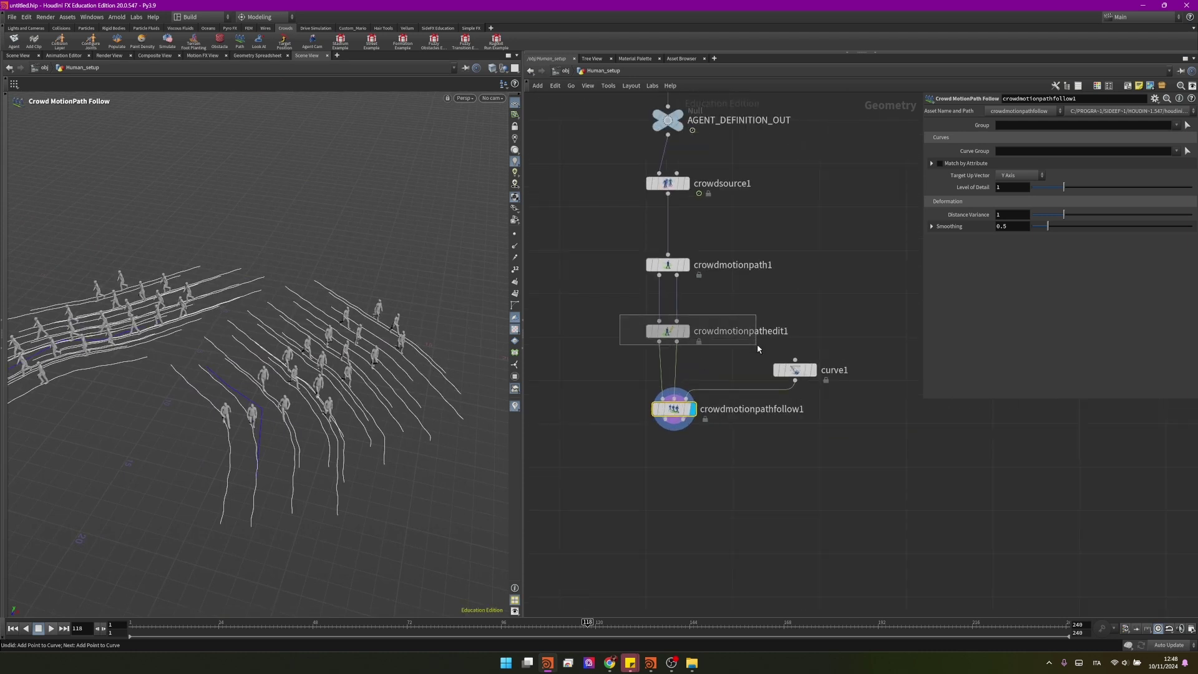
{"action": "left_click", "coordinate": [672, 412]}
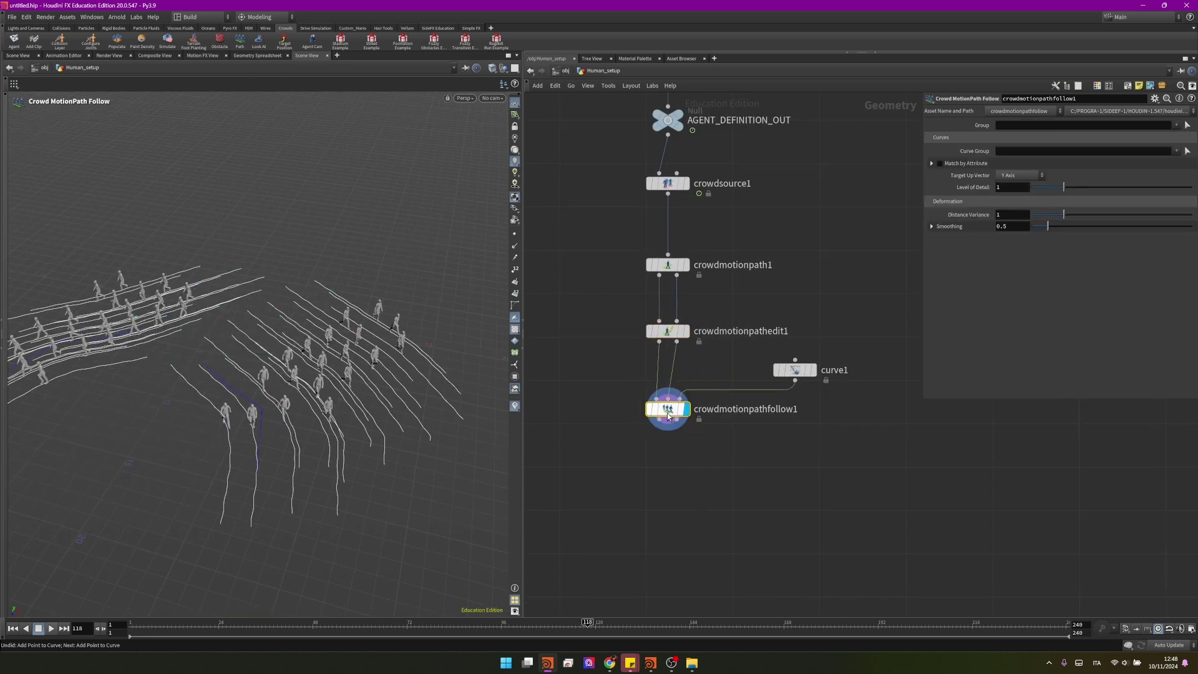
Add a Crowd MotionPath Avoid node below the path follow node, connect both follow outputs to it and display it.
{"action": "scroll", "coordinate": [674, 415], "scroll_direction": "down", "scroll_amount": 2}
{"action": "key", "text": "Tab"}
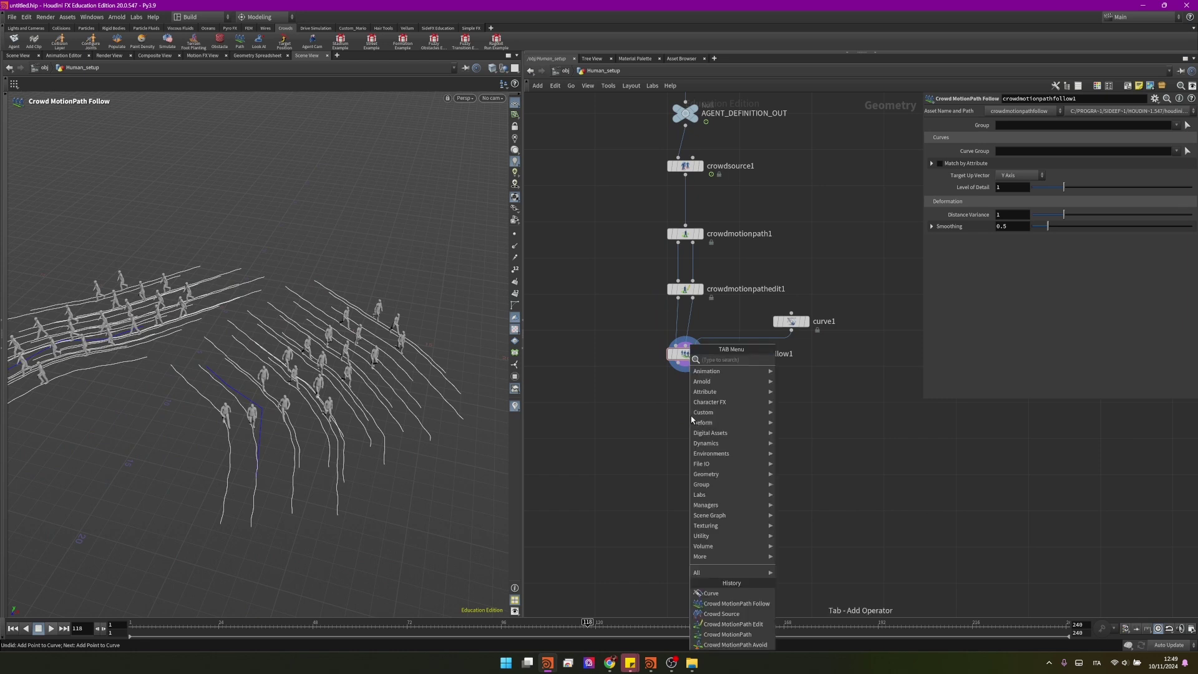
{"action": "type", "text": "avo"}
{"action": "key", "text": "Return"}
{"action": "left_click", "coordinate": [690, 419]}
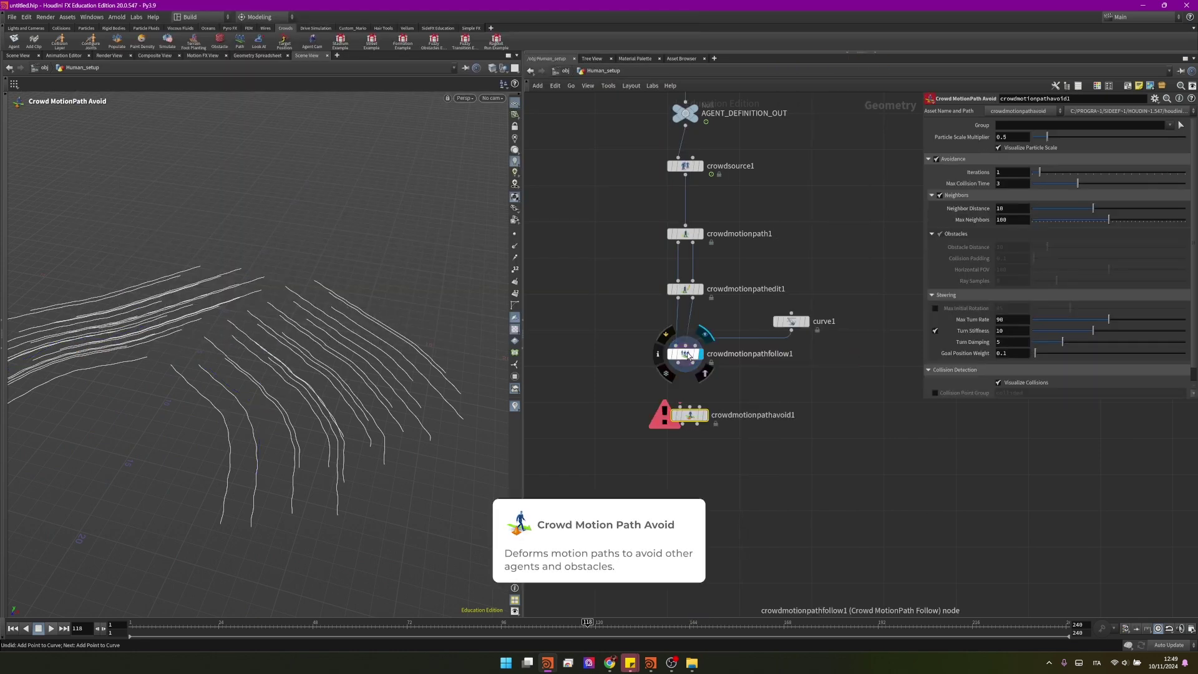
{"action": "scroll", "coordinate": [680, 365], "scroll_direction": "up", "scroll_amount": 2}
{"action": "left_click_drag", "start_coordinate": [676, 373], "coordinate": [675, 432]}
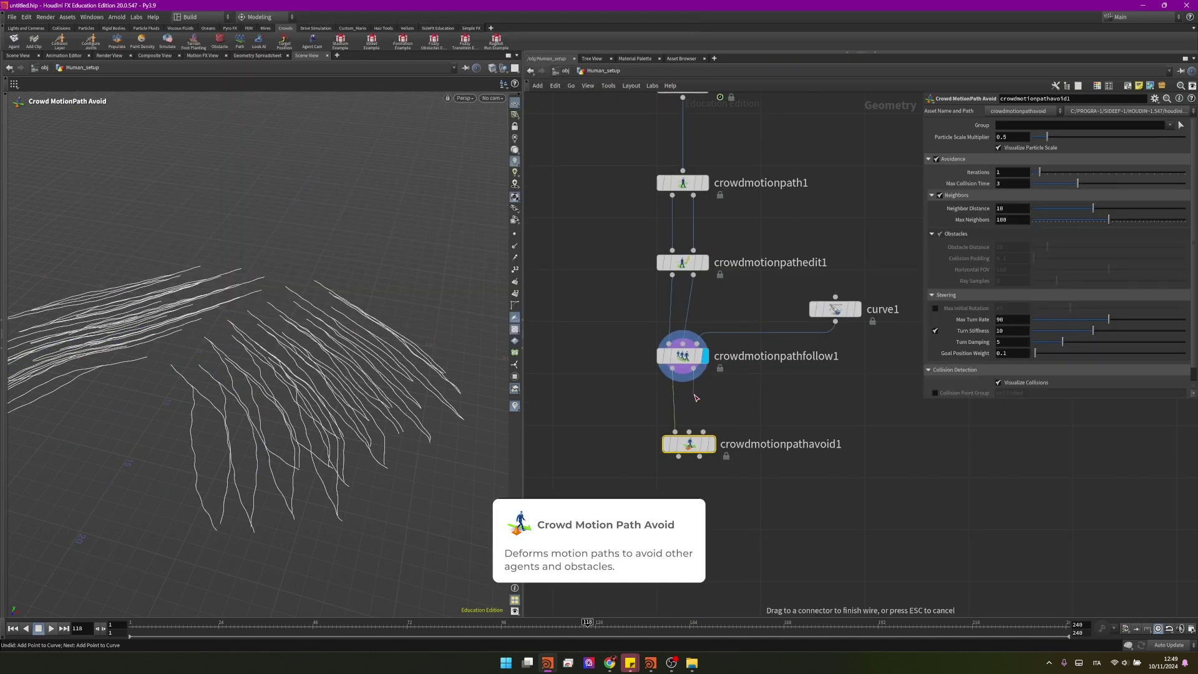
{"action": "left_click_drag", "start_coordinate": [693, 368], "coordinate": [689, 432]}
{"action": "left_click", "coordinate": [712, 447]}
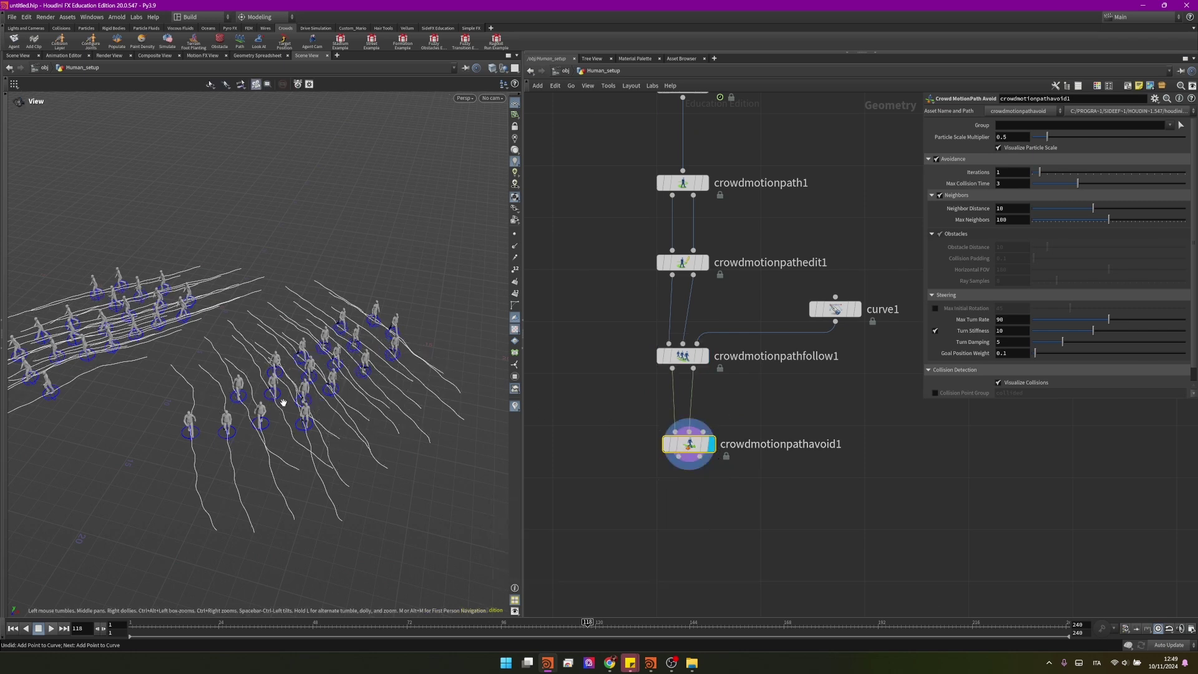
{"action": "scroll", "coordinate": [283, 405], "scroll_direction": "up", "scroll_amount": 4}
{"action": "left_click_drag", "start_coordinate": [282, 404], "coordinate": [330, 491], "text": "alt"}
{"action": "scroll", "coordinate": [337, 442], "scroll_direction": "down", "scroll_amount": 5}
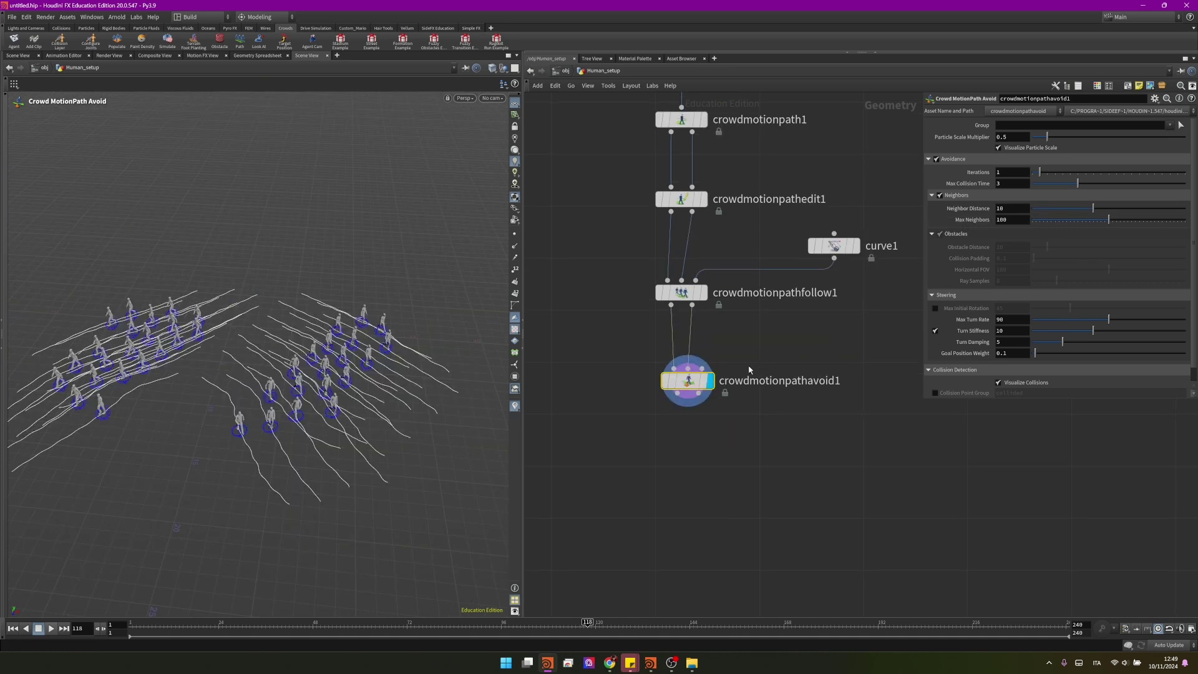
Add a Rubber Toy test geometry feeding the avoid node's third input and insert a Transform node between them.
{"action": "left_click", "coordinate": [701, 368]}
{"action": "middle_click_drag", "start_coordinate": [866, 350], "coordinate": [728, 370]}
{"action": "key", "text": "Tab"}
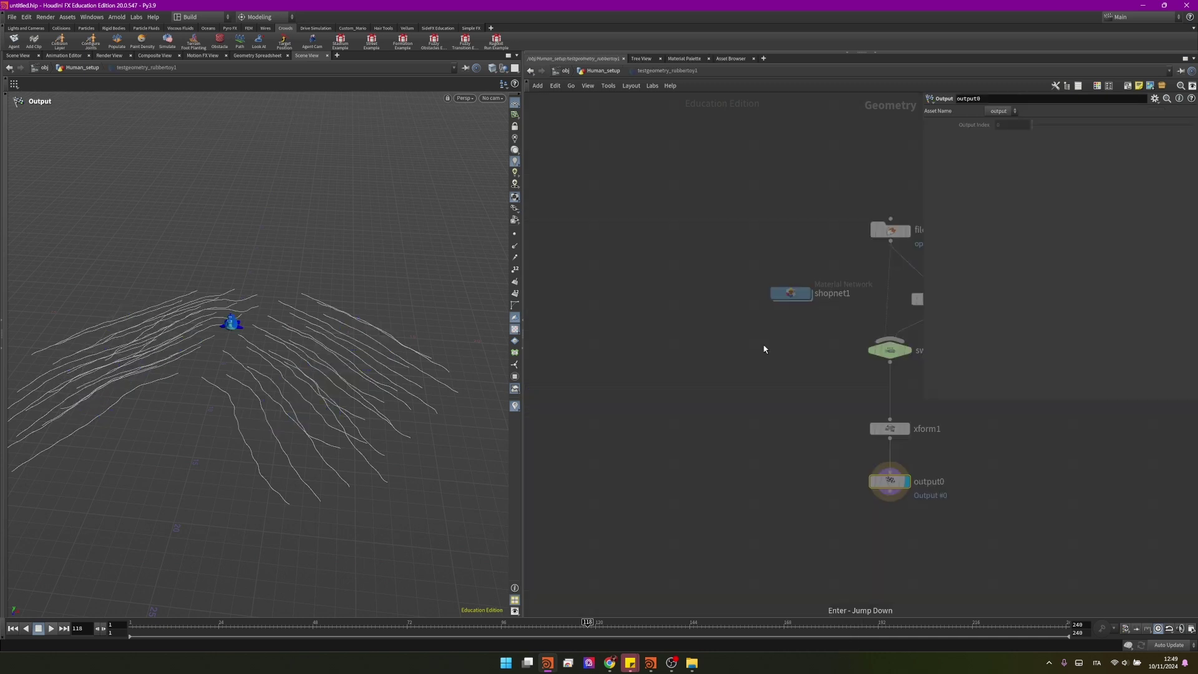
{"action": "key", "text": "u"}
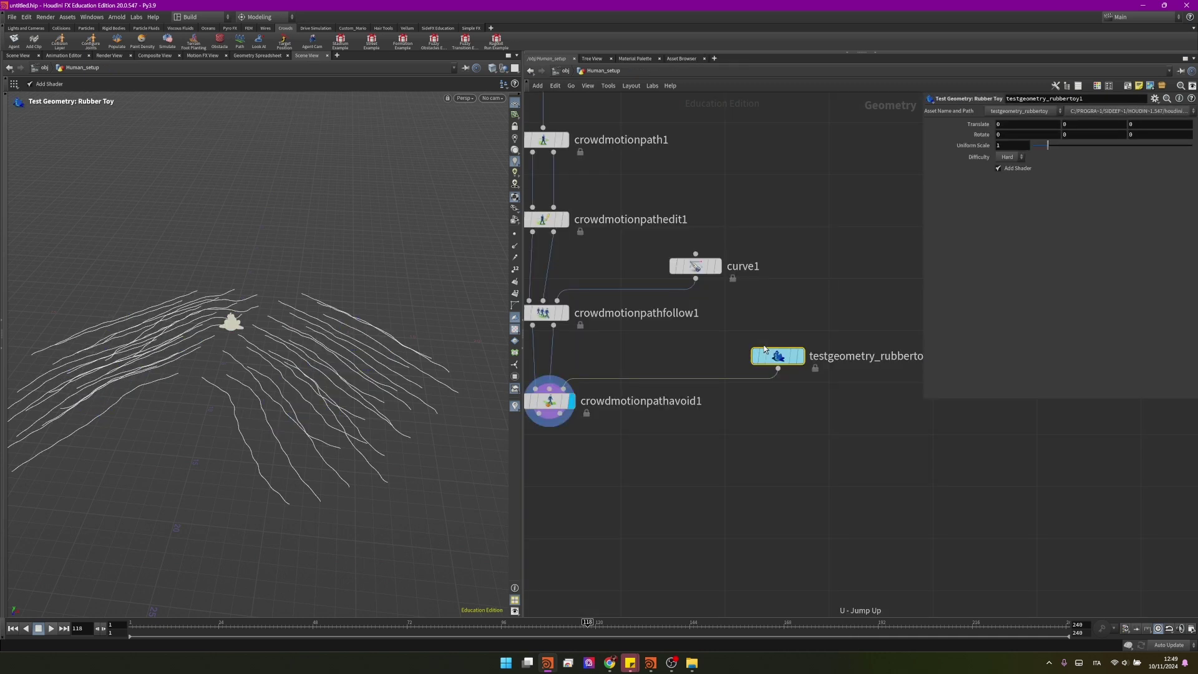
{"action": "left_click_drag", "start_coordinate": [775, 355], "coordinate": [783, 340]}
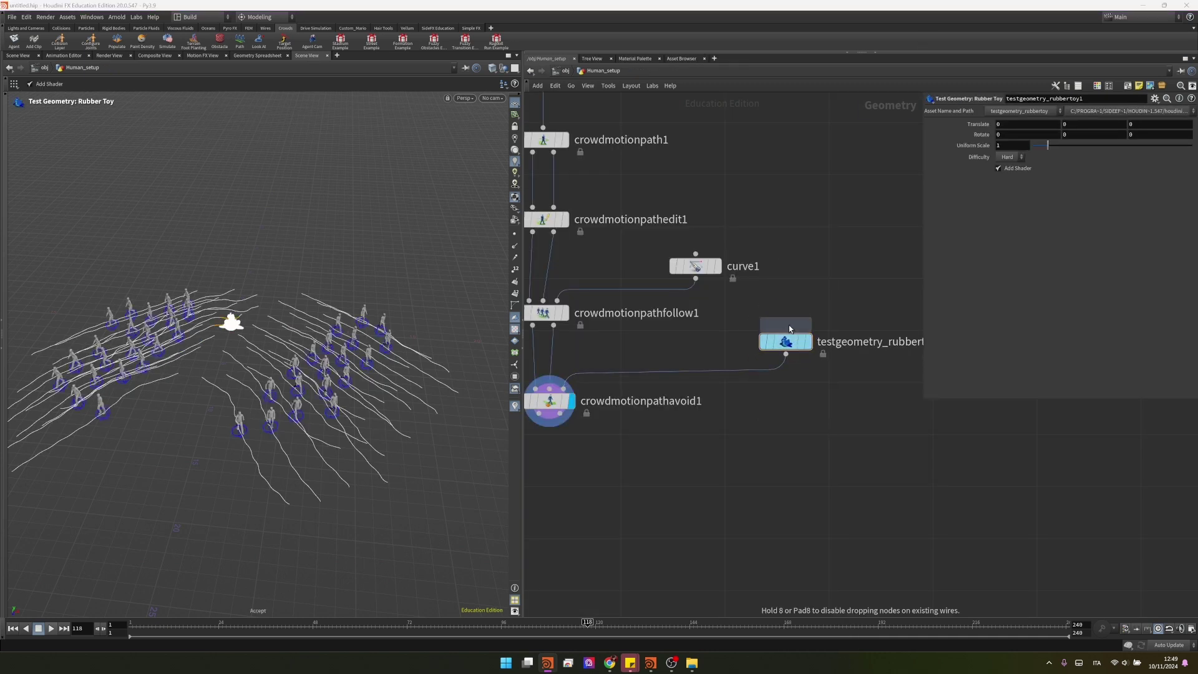
{"action": "left_click", "coordinate": [784, 387]}
{"action": "left_click_drag", "start_coordinate": [785, 387], "coordinate": [785, 376]}
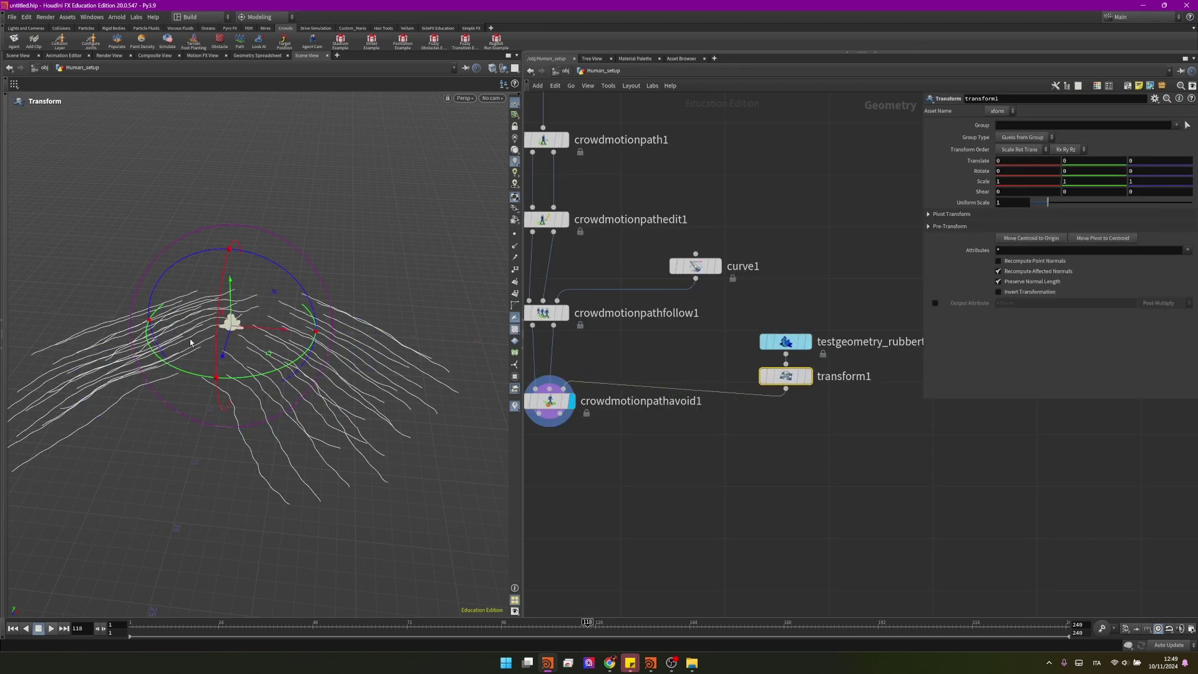
Move the rubber toy among the motion paths to about X -9.4, Z 7.0 and rotate it about 146 degrees around Y.
{"action": "left_click_drag", "start_coordinate": [190, 342], "coordinate": [249, 378], "text": "alt"}
{"action": "left_click_drag", "start_coordinate": [414, 290], "coordinate": [283, 311]}
{"action": "middle_click_drag", "start_coordinate": [343, 312], "coordinate": [209, 312], "text": "alt"}
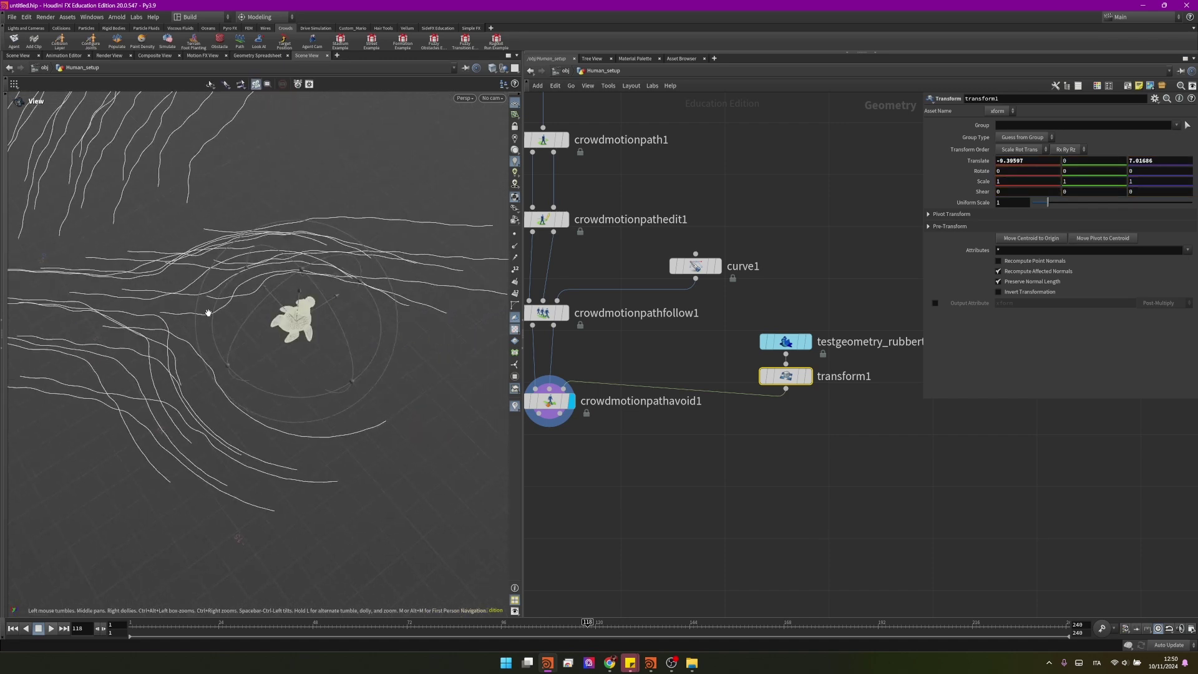
{"action": "key", "text": "Return"}
{"action": "left_click_drag", "start_coordinate": [282, 397], "coordinate": [469, 175]}
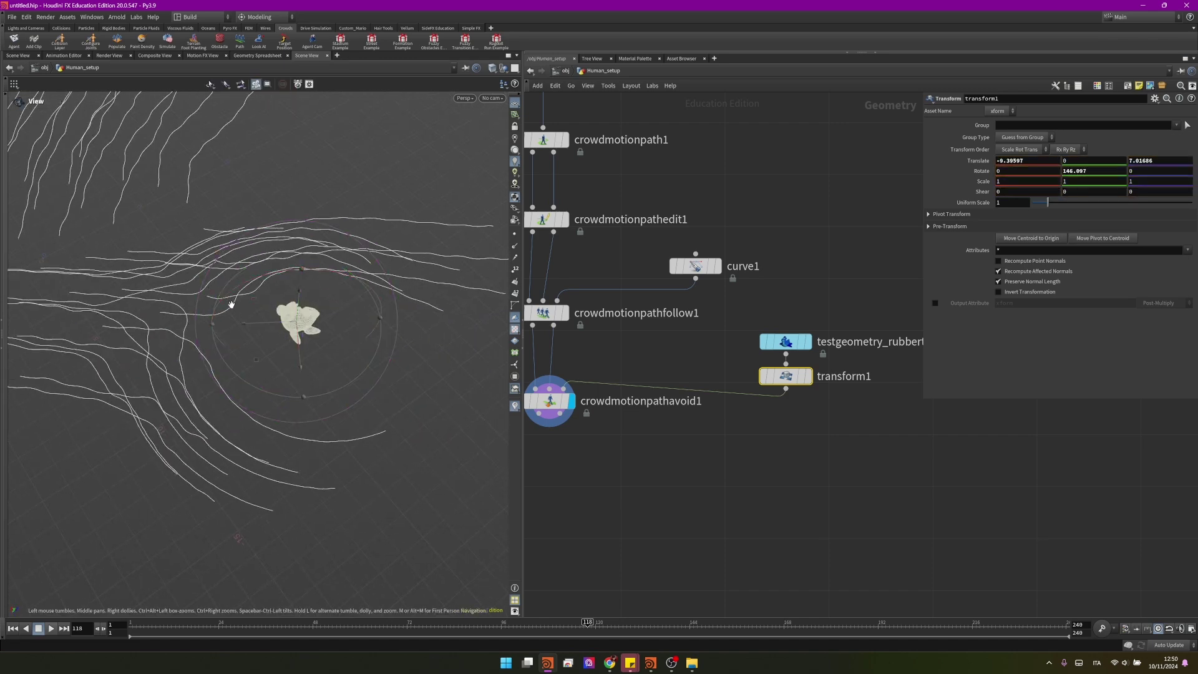
{"action": "left_click_drag", "start_coordinate": [379, 305], "coordinate": [139, 362], "text": "alt"}
{"action": "middle_click_drag", "start_coordinate": [332, 218], "coordinate": [321, 262], "text": "alt"}
{"action": "left_click_drag", "start_coordinate": [321, 262], "coordinate": [269, 383]}
{"action": "key", "text": "Return"}
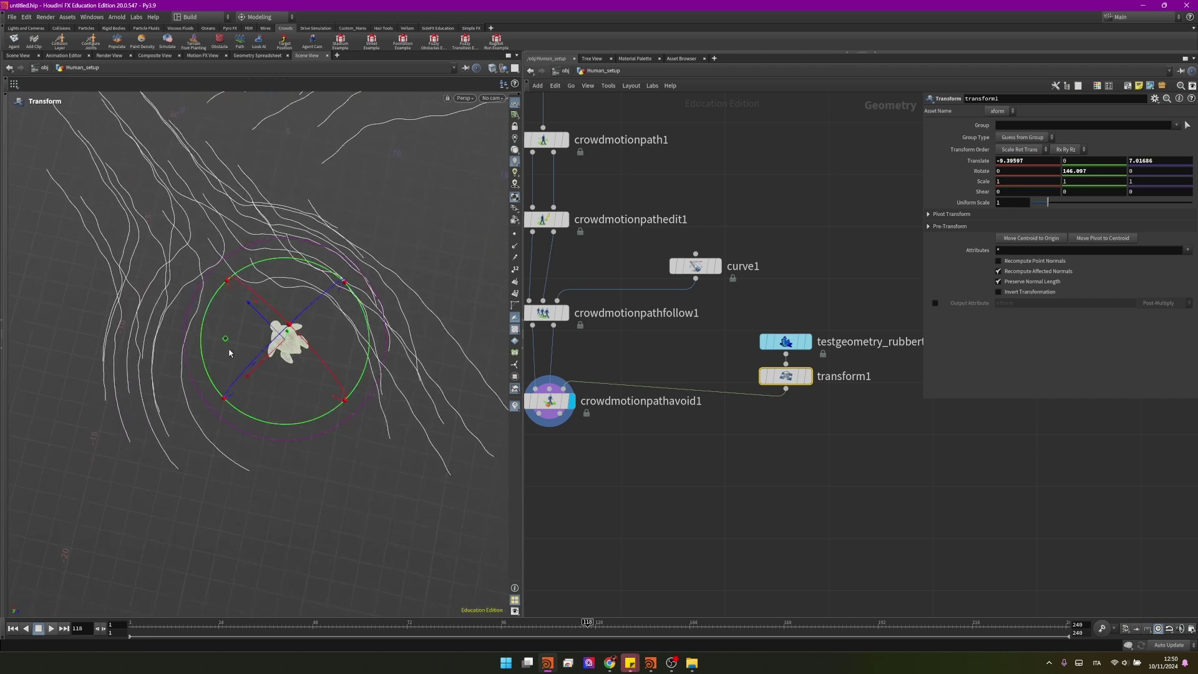
Shift the rubber toy to about X -9.26, Z 5.33 so it sits between the agents' paths.
{"action": "left_click_drag", "start_coordinate": [225, 340], "coordinate": [188, 328]}
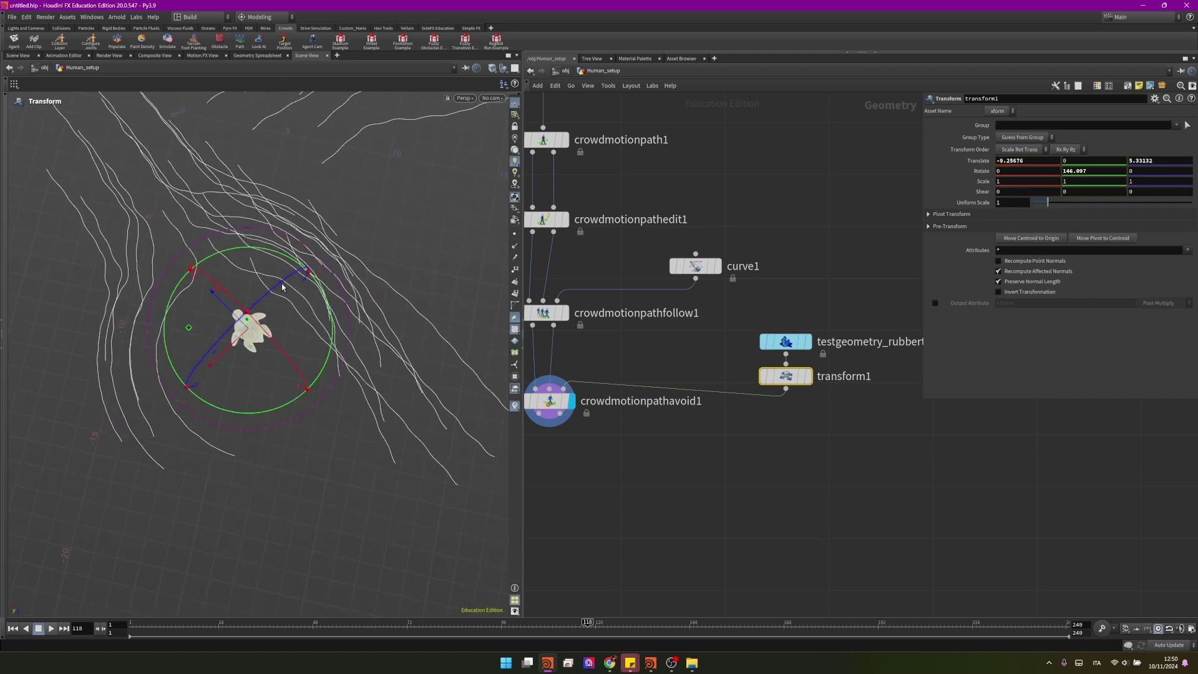
{"action": "key", "text": "Escape"}
{"action": "left_click_drag", "start_coordinate": [282, 287], "coordinate": [345, 209]}
{"action": "left_click_drag", "start_coordinate": [243, 342], "coordinate": [269, 325]}
Set the Crowd MotionPath Avoid node's Obstacle Distance to 1.2.
{"action": "left_click", "coordinate": [572, 396]}
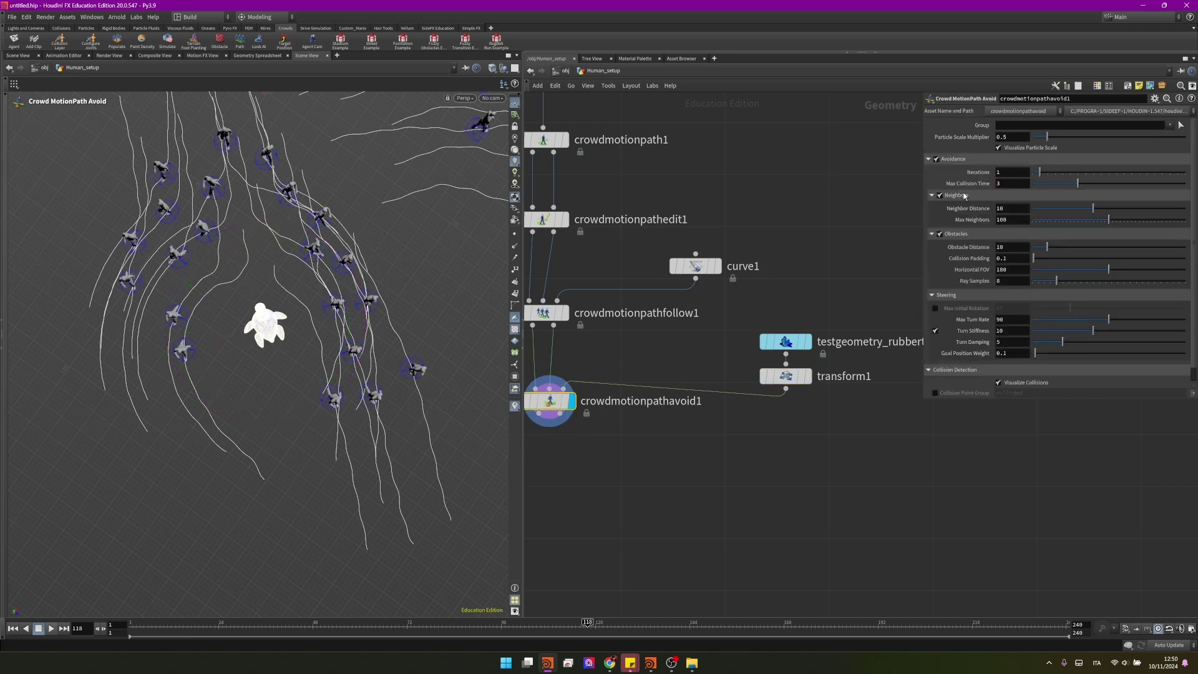
{"action": "left_click_drag", "start_coordinate": [1043, 249], "coordinate": [1035, 260]}
{"action": "right_click_drag", "start_coordinate": [300, 312], "coordinate": [381, 318], "text": "alt"}
{"action": "left_click_drag", "start_coordinate": [382, 318], "coordinate": [182, 559]}
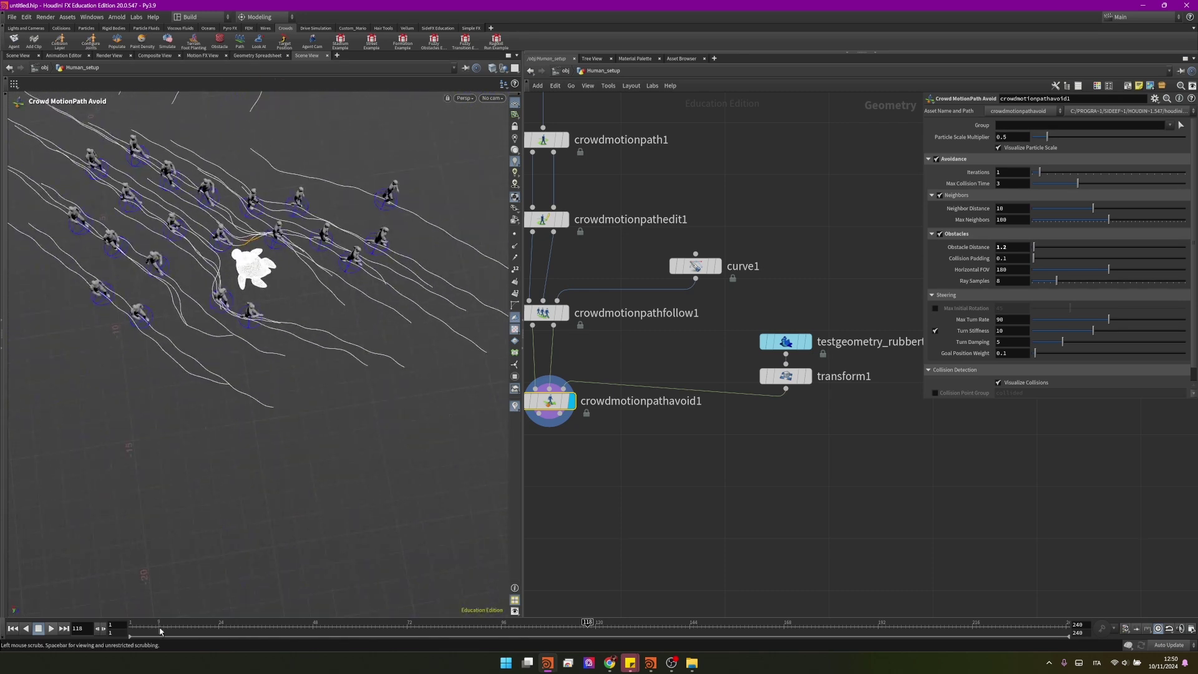
Play the crowd avoiding the rubber toy, return to the first frame and view the paths around it.
{"action": "left_click", "coordinate": [51, 629]}
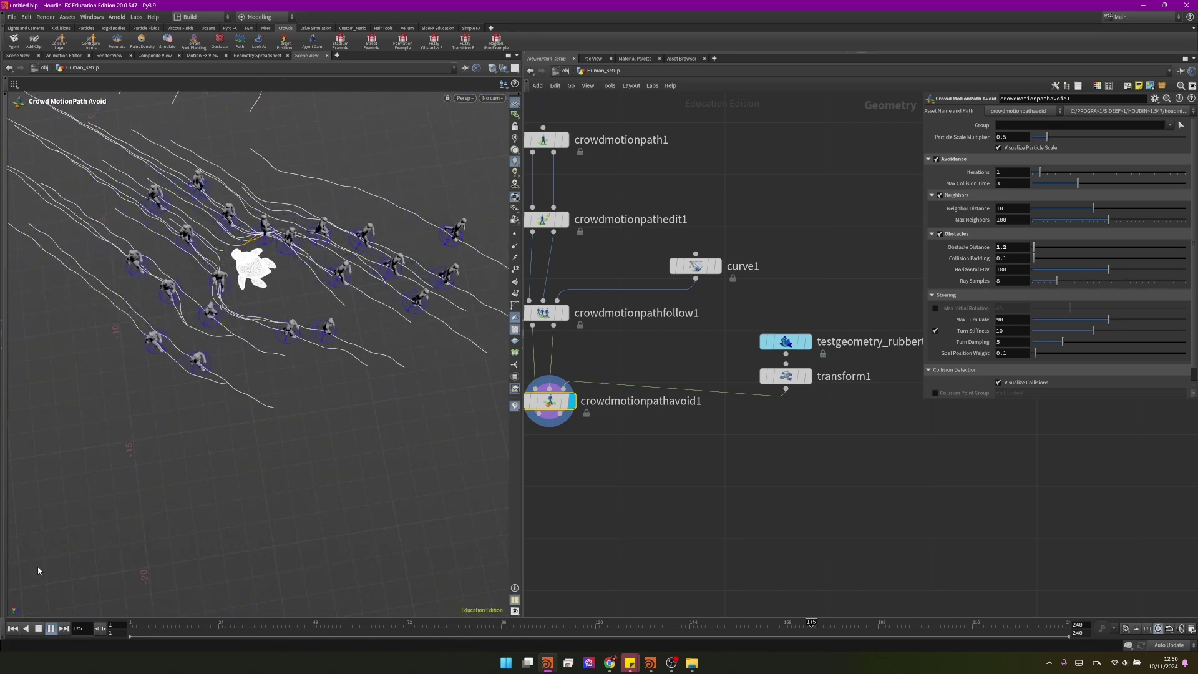
{"action": "left_click", "coordinate": [12, 628]}
{"action": "left_click_drag", "start_coordinate": [368, 305], "coordinate": [295, 291], "text": "alt"}
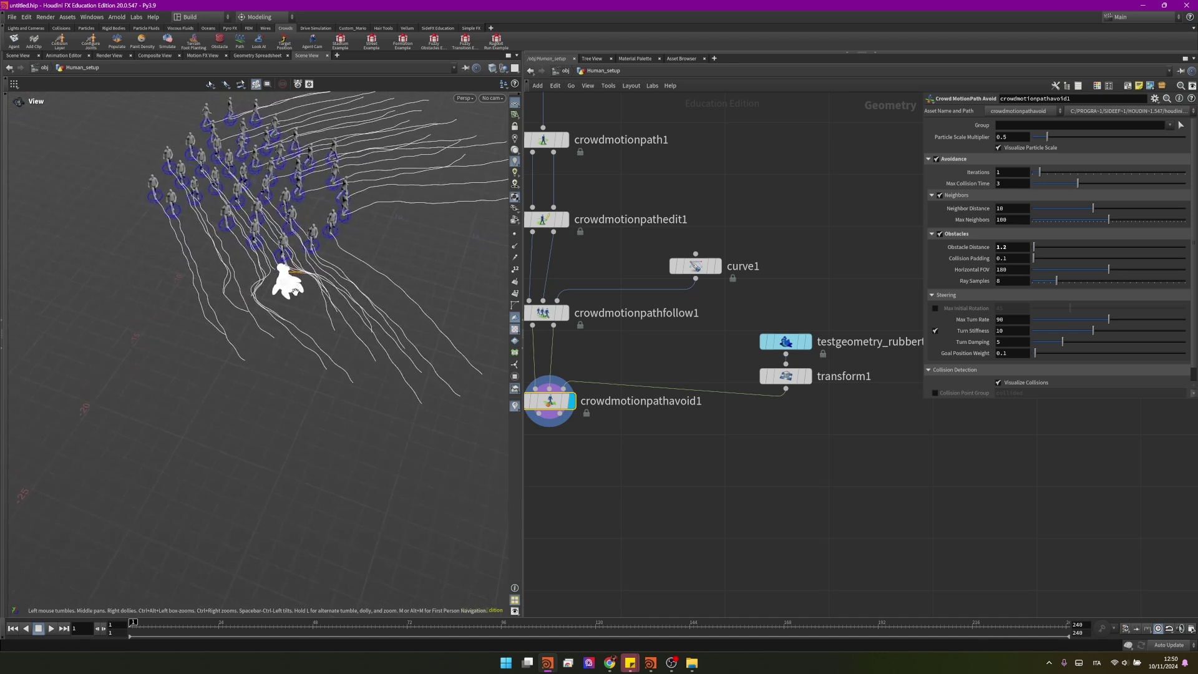
{"action": "key", "text": "Return"}
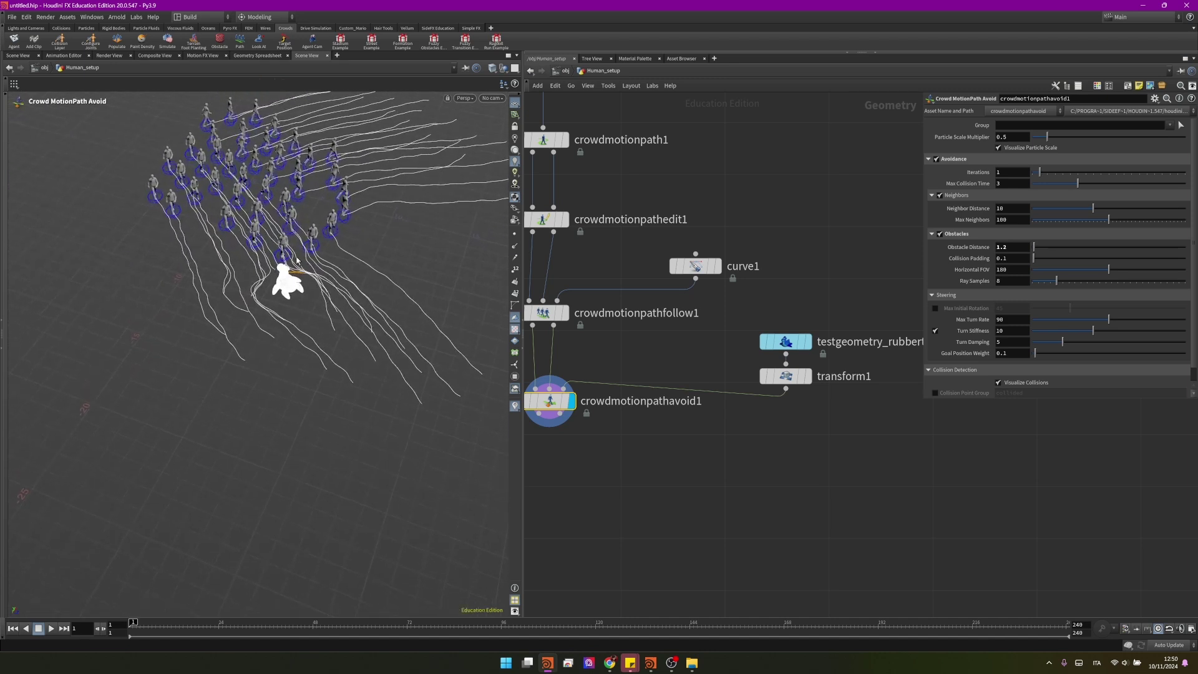
Add a Crowd MotionPath Trigger node below the avoid node, connecting both avoid outputs to its first two inputs.
{"action": "middle_click_drag", "start_coordinate": [569, 471], "coordinate": [615, 423]}
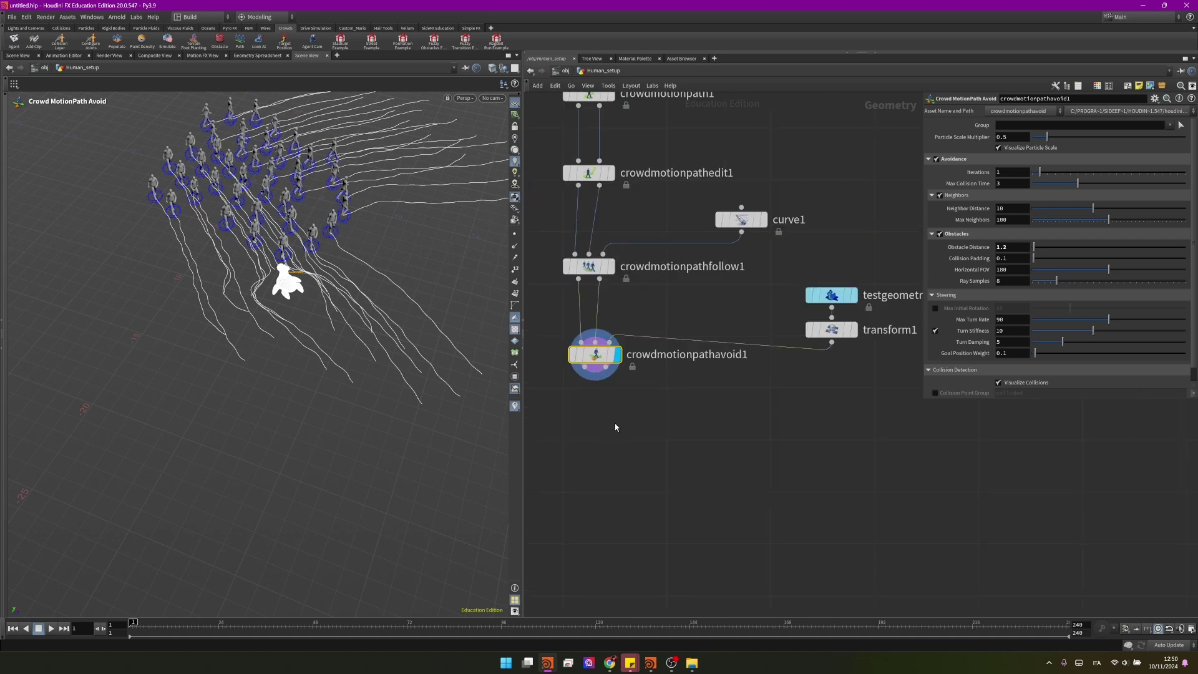
{"action": "key", "text": "Tab"}
{"action": "type", "text": "trig"}
{"action": "key", "text": "Return"}
{"action": "key", "text": "Return"}
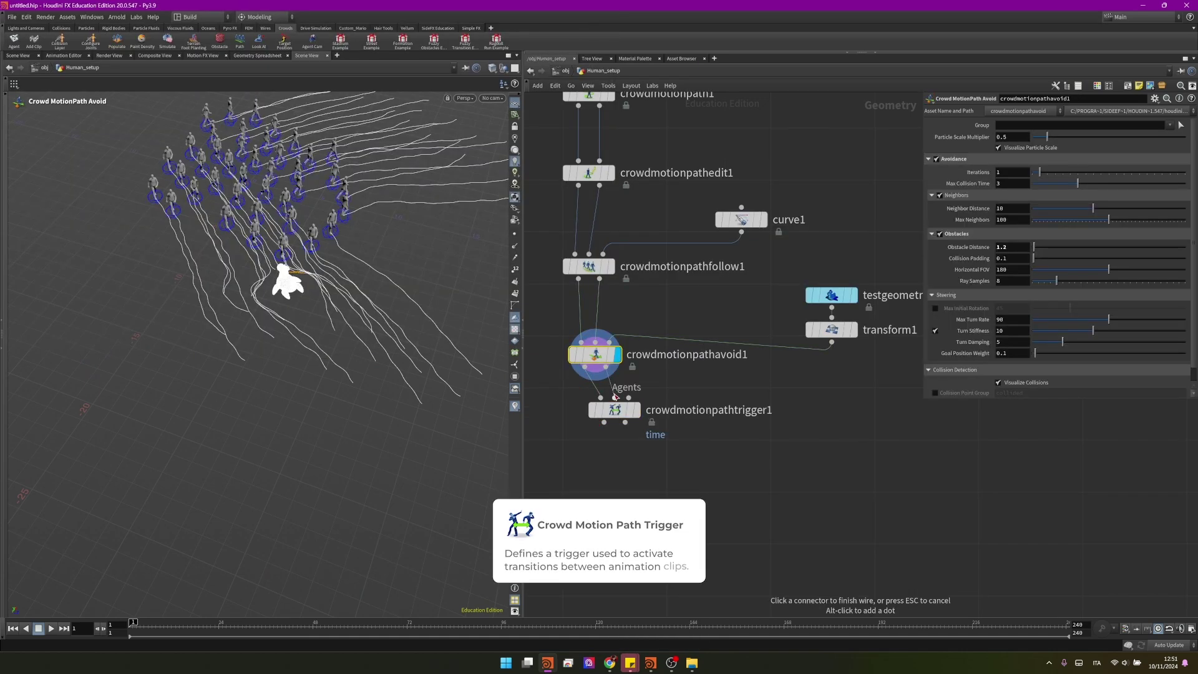
{"action": "left_click", "coordinate": [615, 398]}
{"action": "left_click_drag", "start_coordinate": [615, 410], "coordinate": [596, 420]}
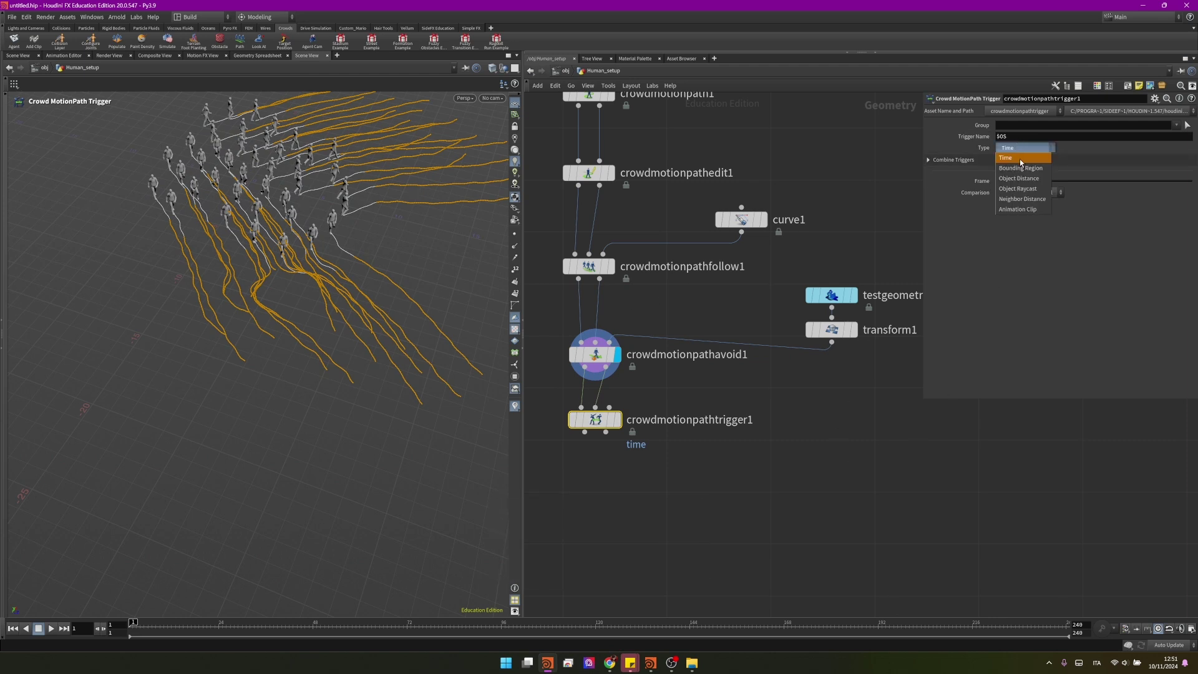
Set the trigger type to Object Distance with the transformed rubber toy as third input, display it and set Distance to 3.16.
{"action": "left_click", "coordinate": [1019, 179]}
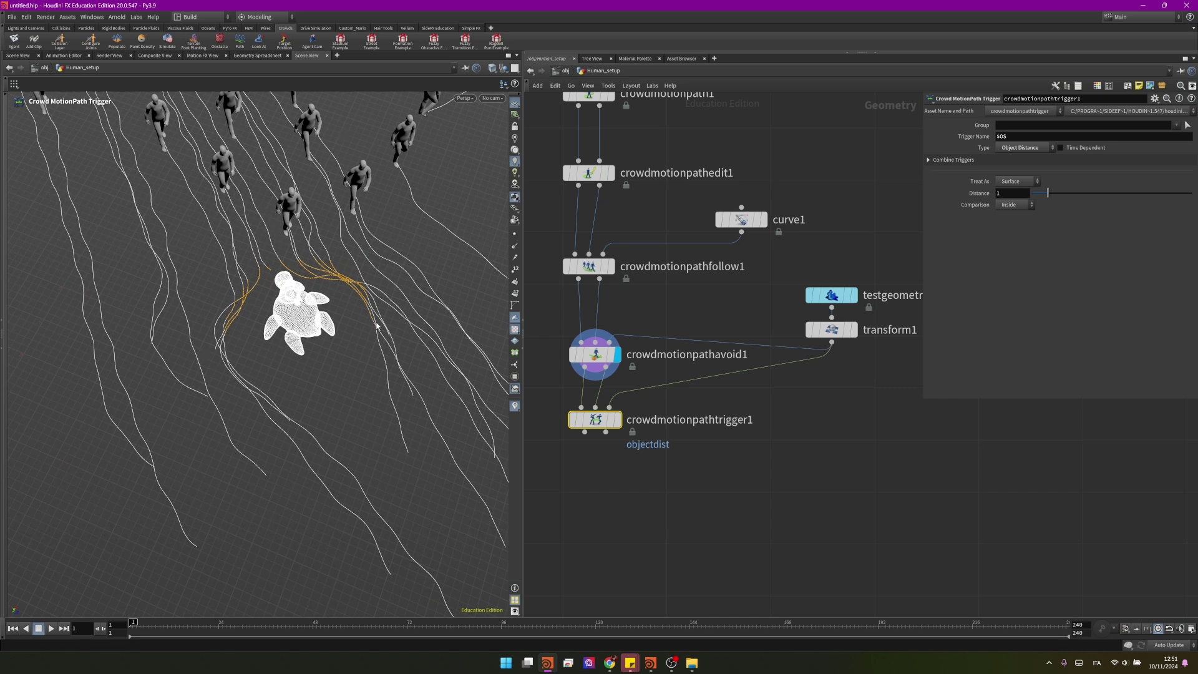
{"action": "left_click", "coordinate": [618, 420]}
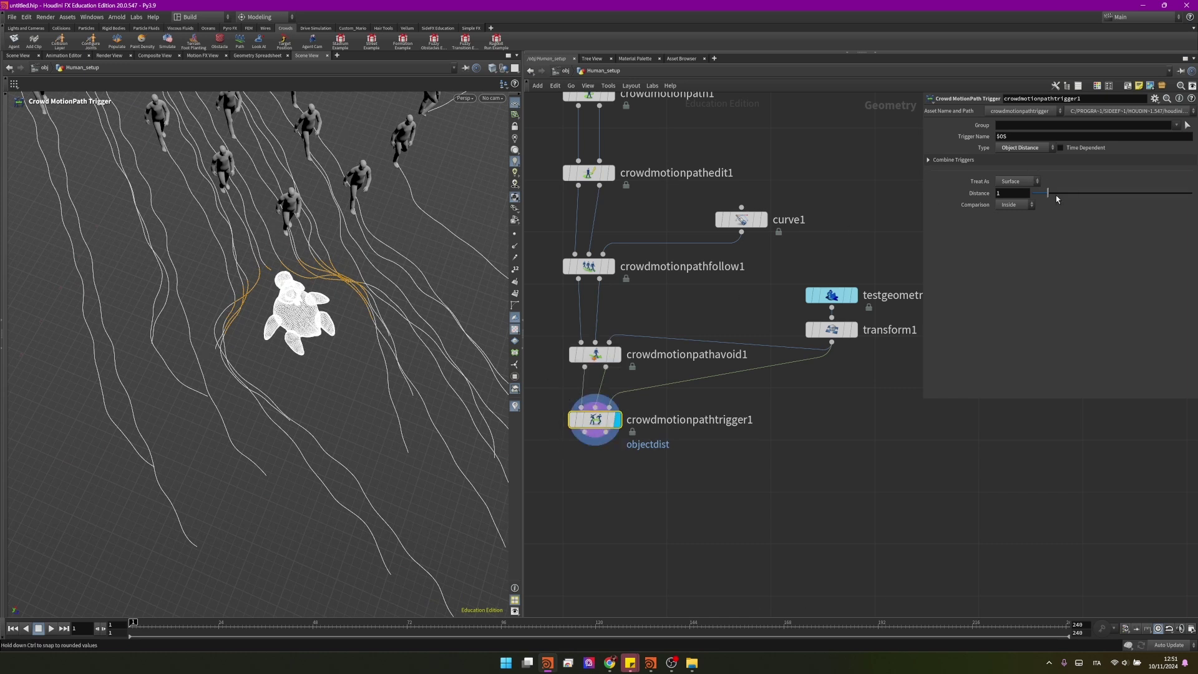
{"action": "scroll", "coordinate": [810, 438], "scroll_direction": "down", "scroll_amount": 1}
Add a Crowd MotionPath Transition node below the trigger node, connected to both trigger outputs.
{"action": "middle_click_drag", "start_coordinate": [657, 433], "coordinate": [690, 321]}
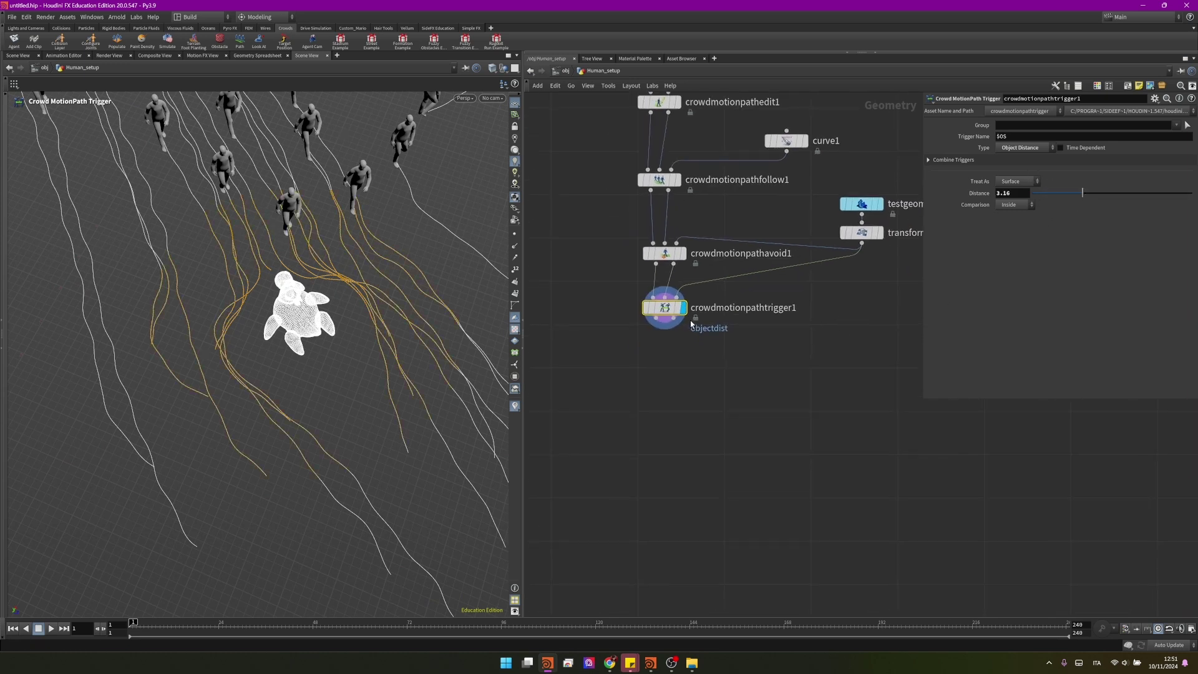
{"action": "left_click_drag", "start_coordinate": [673, 315], "coordinate": [673, 332]}
{"action": "key", "text": "Tab"}
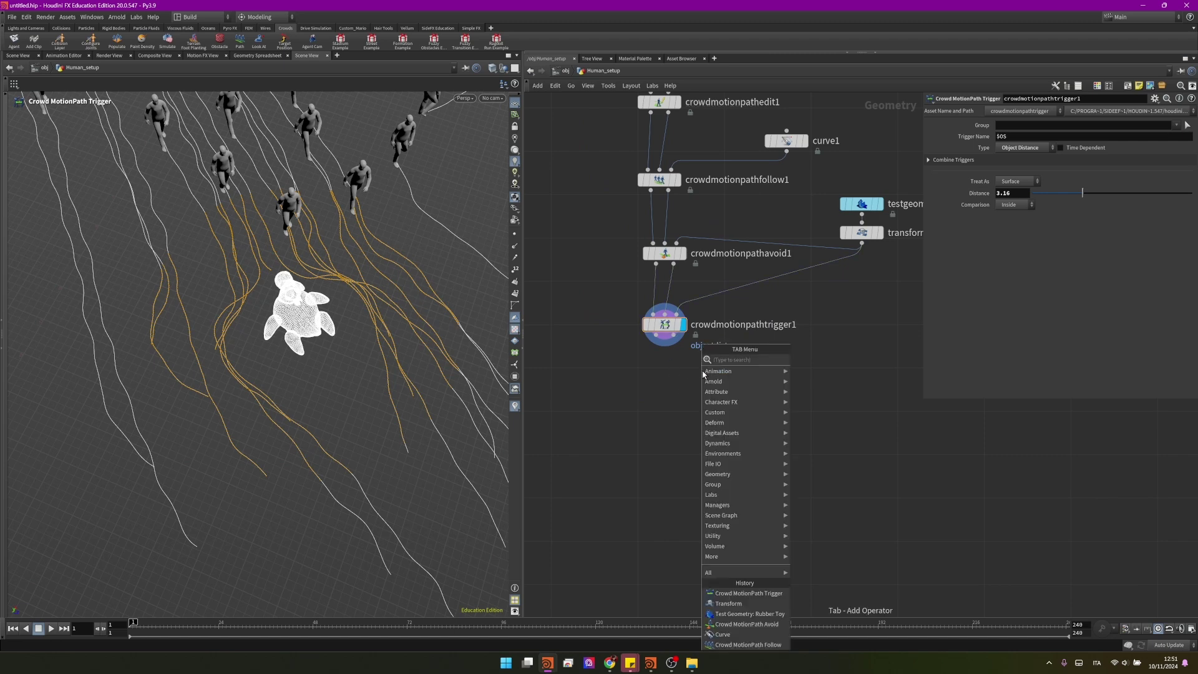
{"action": "type", "text": "crowd"}
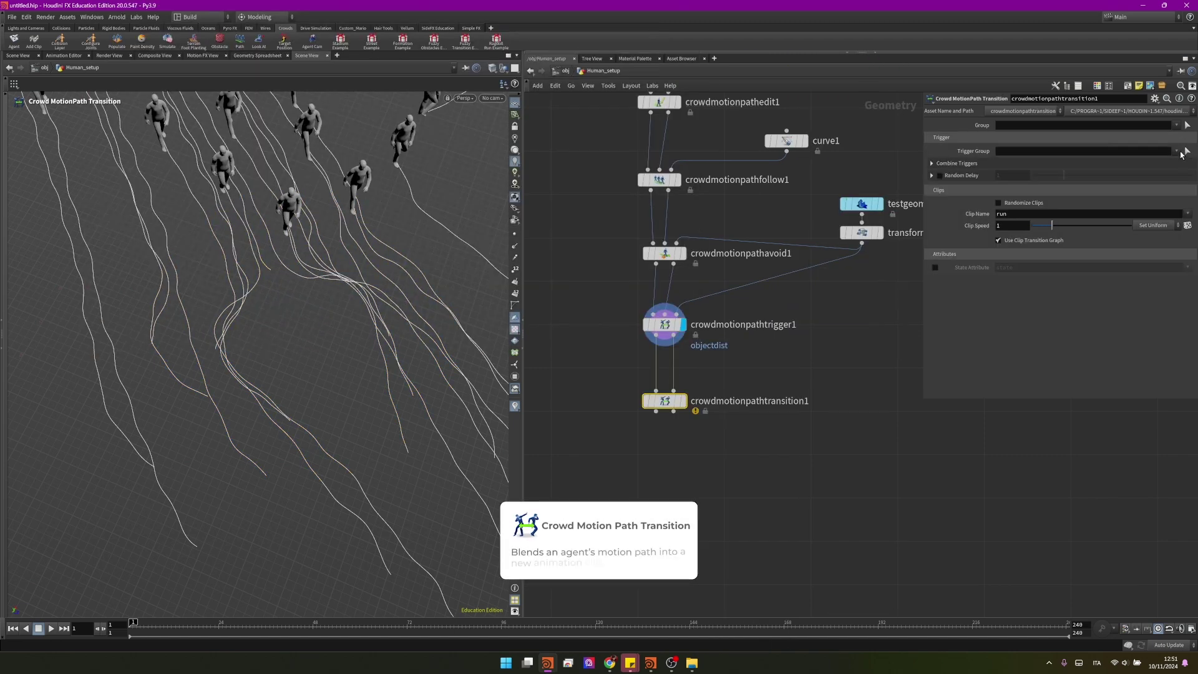
Set the transition's trigger group to crowdmotionpathtrigger1, display the node and set its clip name to clap.
{"action": "left_click", "coordinate": [1178, 151]}
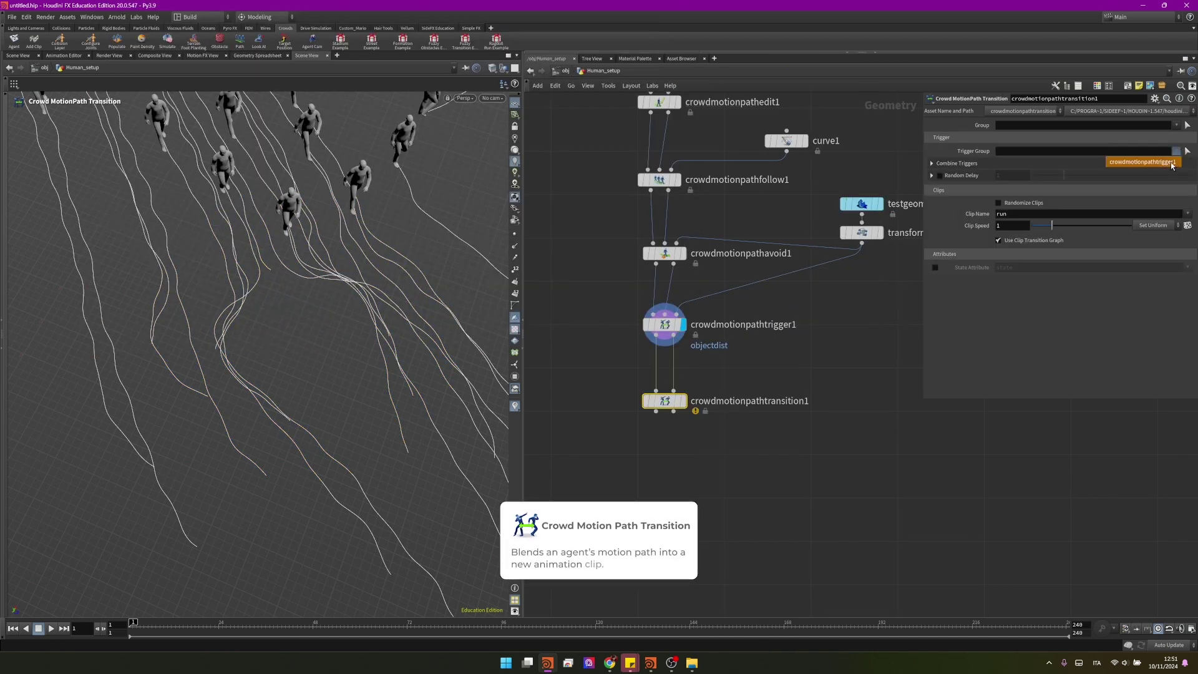
{"action": "left_click", "coordinate": [1173, 166]}
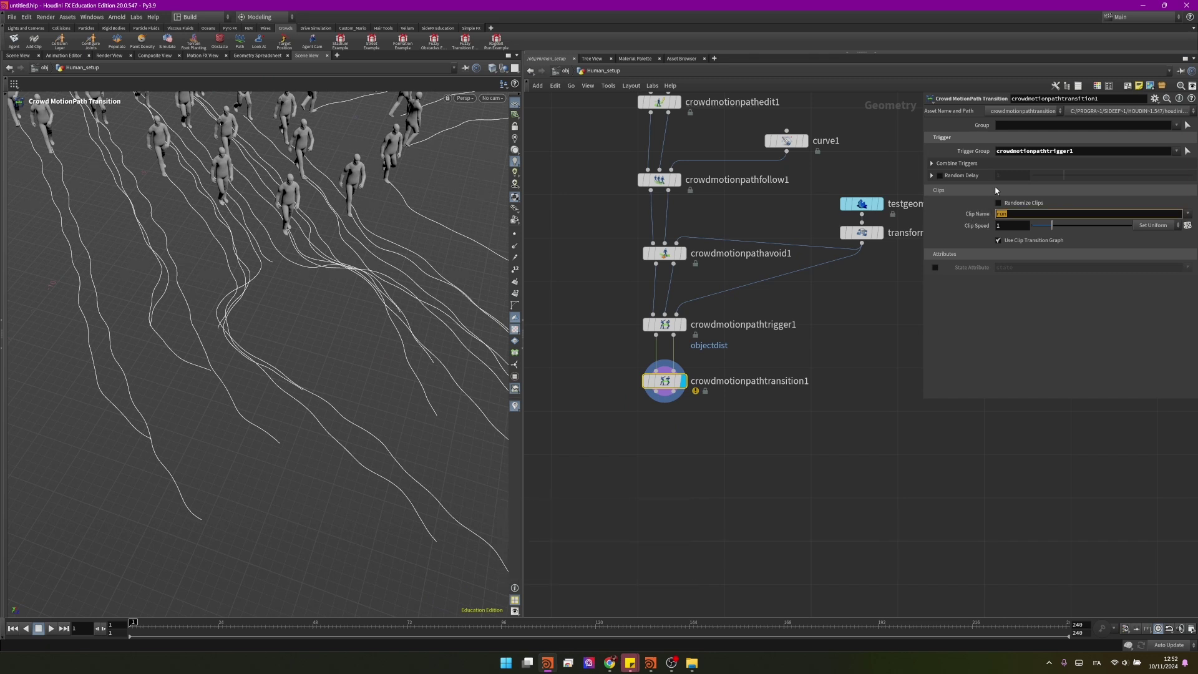
{"action": "type", "text": "clap"}
{"action": "key", "text": "Return"}
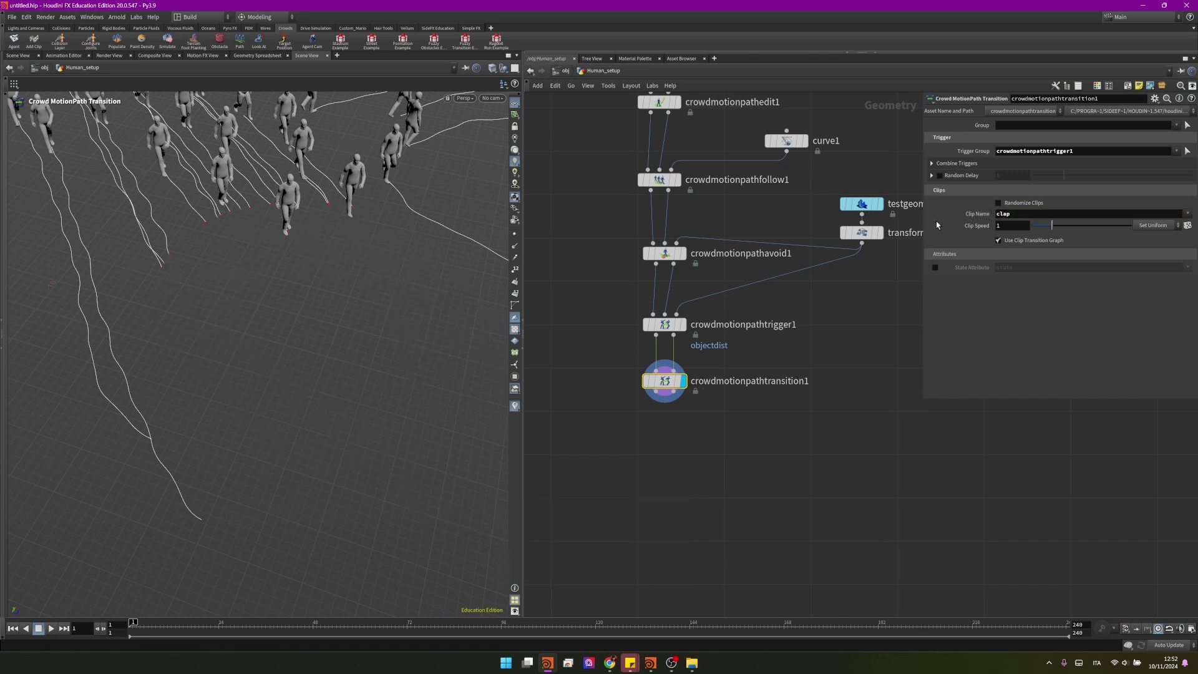
Play the crowd through the clap transition, stop and examine the triggered agents' poses up close.
{"action": "left_click", "coordinate": [52, 628]}
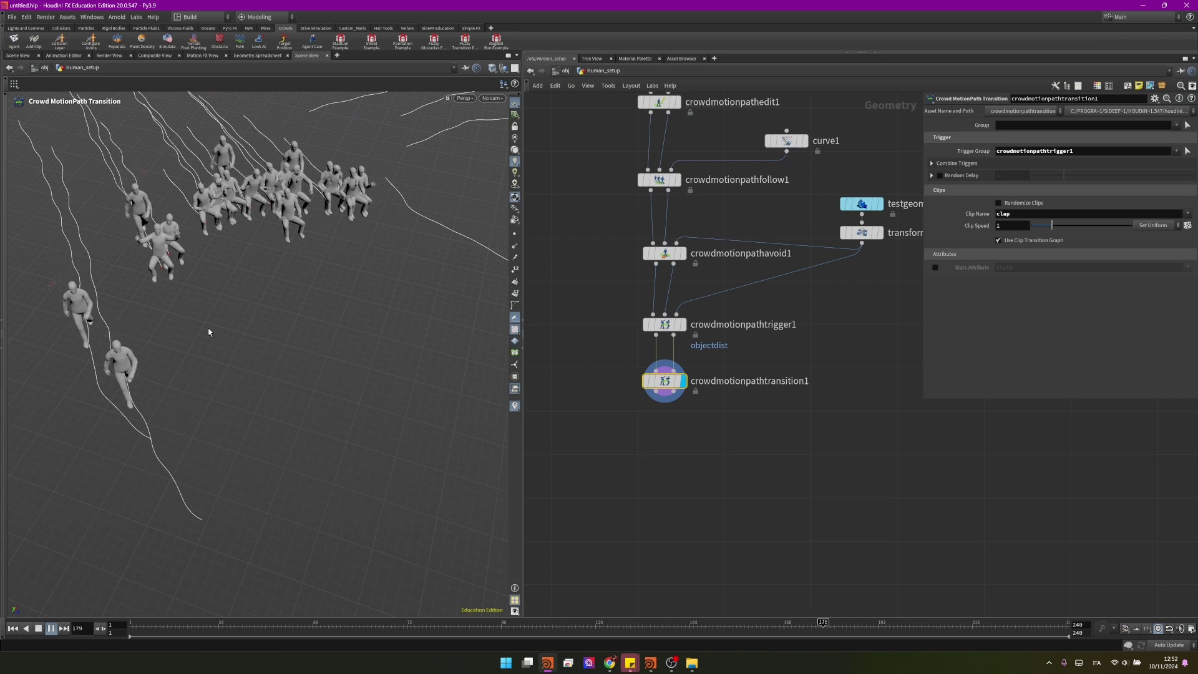
{"action": "left_click", "coordinate": [38, 628]}
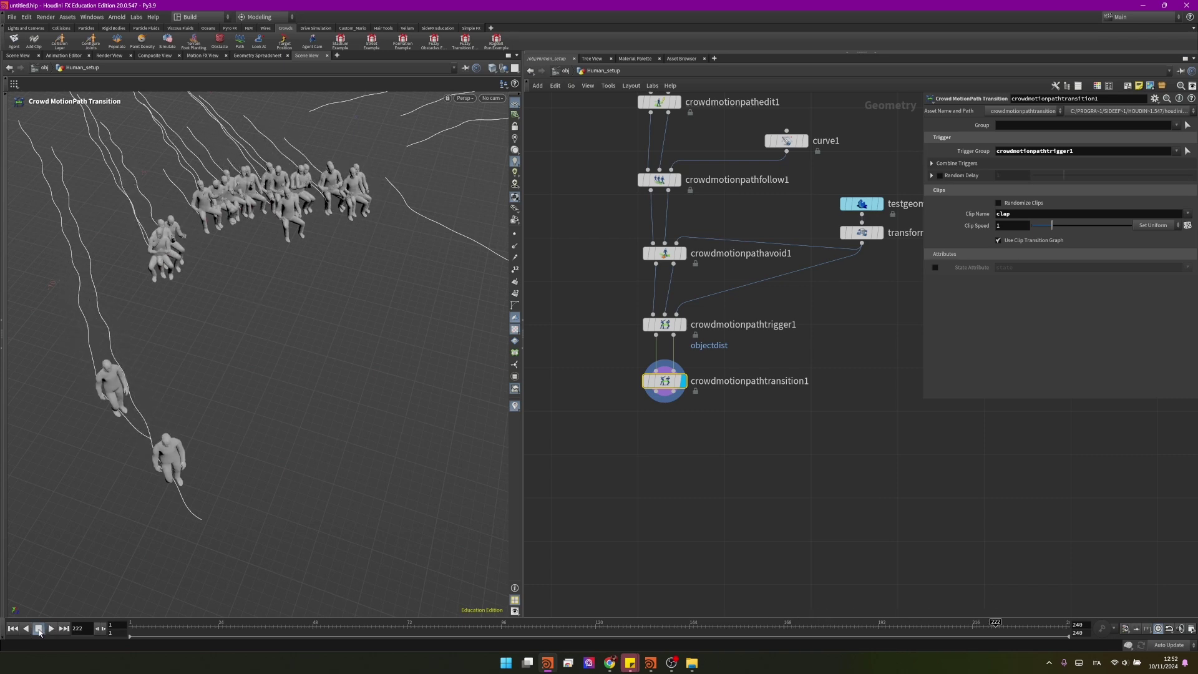
{"action": "middle_click_drag", "start_coordinate": [259, 222], "coordinate": [313, 270], "text": "alt"}
{"action": "scroll", "coordinate": [236, 286], "scroll_direction": "up", "scroll_amount": 5}
{"action": "scroll", "coordinate": [235, 285], "scroll_direction": "up", "scroll_amount": 4}
{"action": "scroll", "coordinate": [208, 331], "scroll_direction": "up", "scroll_amount": 4}
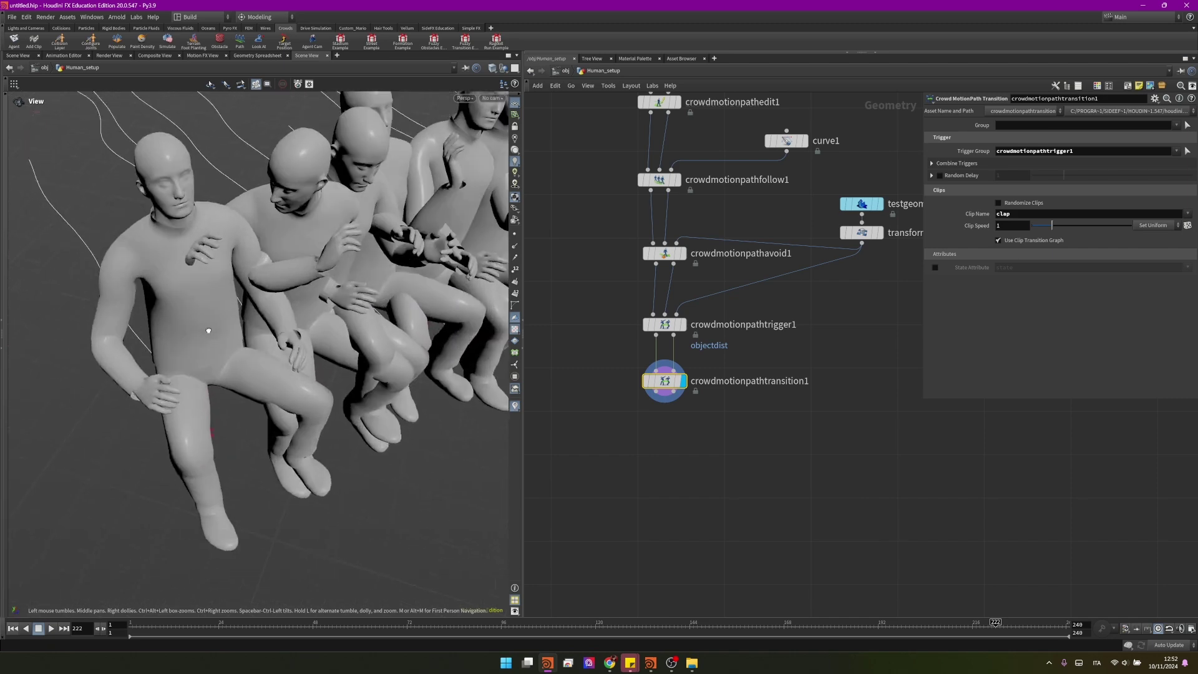
{"action": "left_click_drag", "start_coordinate": [208, 332], "coordinate": [169, 250], "text": "alt"}
{"action": "scroll", "coordinate": [169, 250], "scroll_direction": "down", "scroll_amount": 3}
{"action": "scroll", "coordinate": [169, 250], "scroll_direction": "down", "scroll_amount": 4}
{"action": "middle_click_drag", "start_coordinate": [174, 244], "coordinate": [232, 232], "text": "alt"}
{"action": "scroll", "coordinate": [232, 232], "scroll_direction": "up", "scroll_amount": 2}
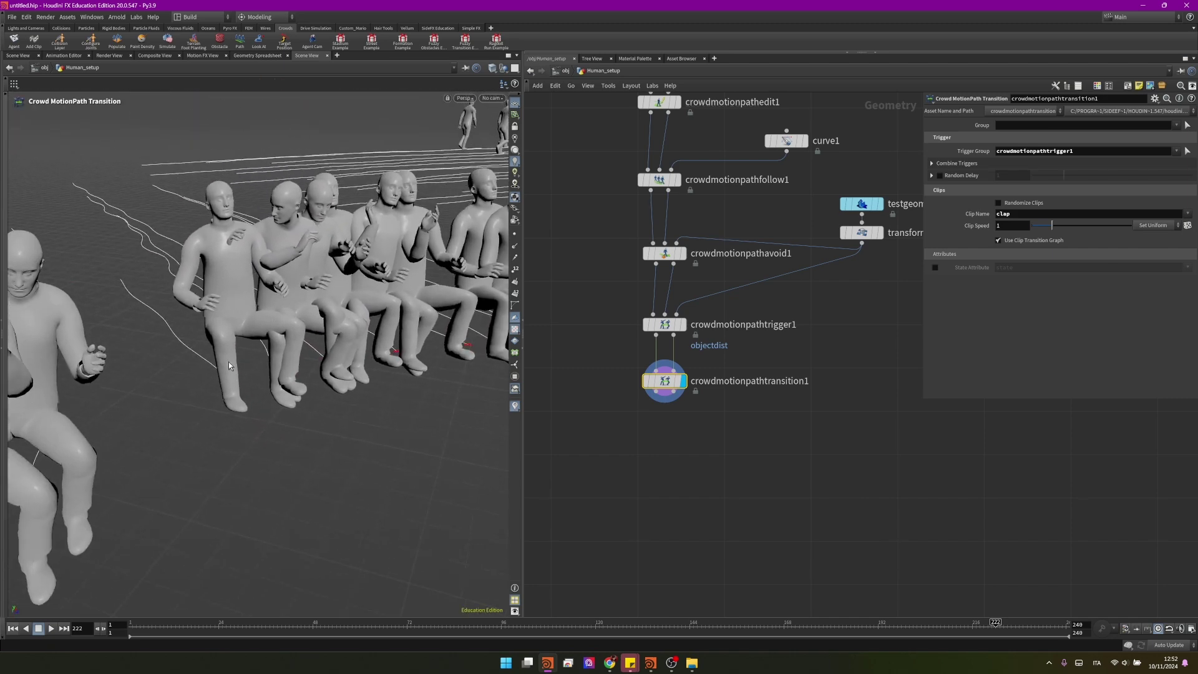
Return to frame 1 and add a Crowd MotionPath Layer node below the transition node, connected to both its outputs and displayed.
{"action": "scroll", "coordinate": [325, 352], "scroll_direction": "down", "scroll_amount": 8}
{"action": "left_click_drag", "start_coordinate": [88, 388], "coordinate": [119, 436], "text": "alt"}
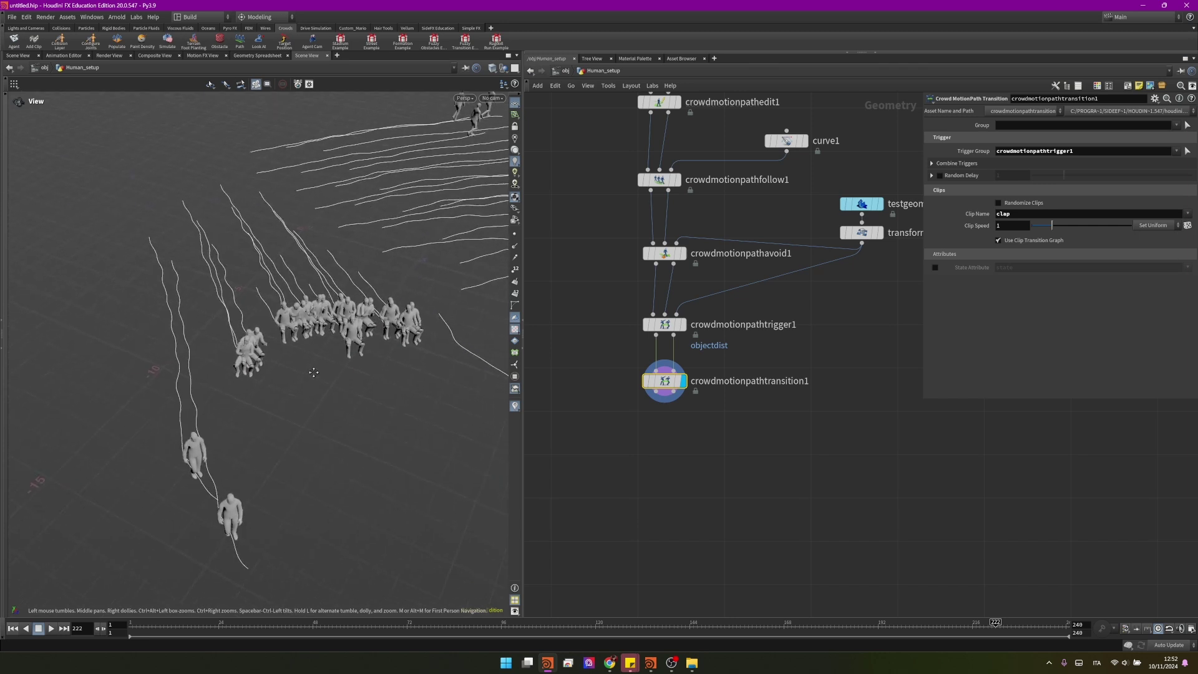
{"action": "left_click_drag", "start_coordinate": [162, 625], "coordinate": [118, 624]}
{"action": "key", "text": "Tab"}
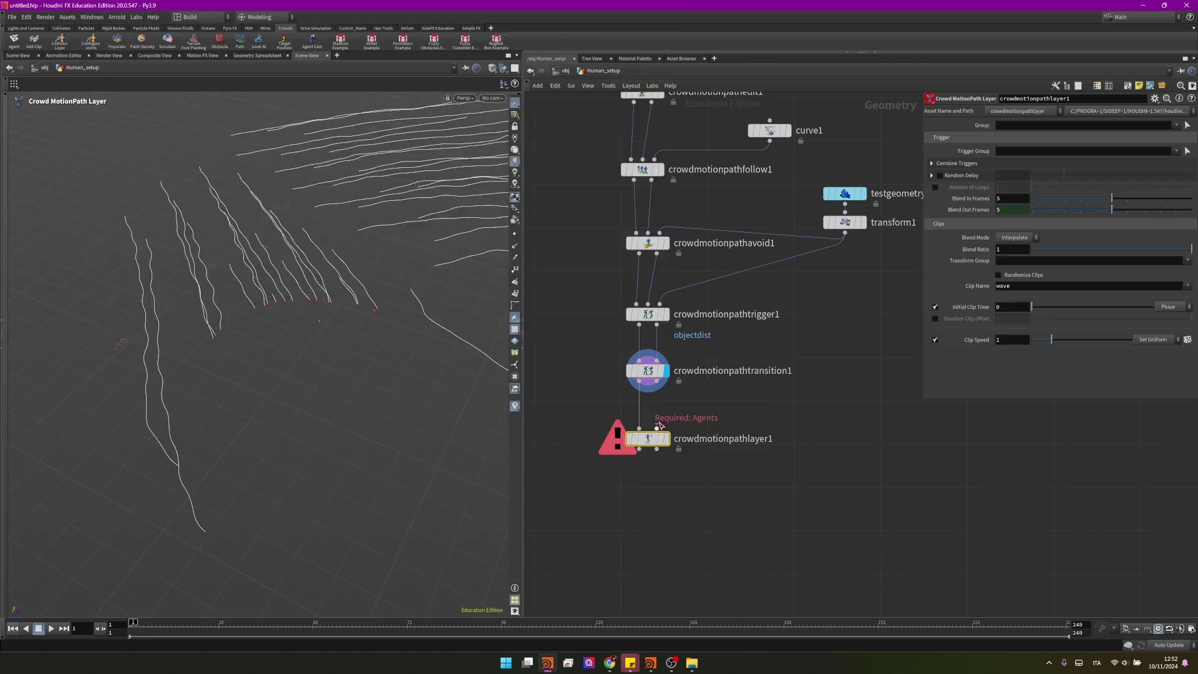
{"action": "left_click", "coordinate": [656, 381]}
{"action": "left_click", "coordinate": [656, 429]}
{"action": "left_click", "coordinate": [666, 439]}
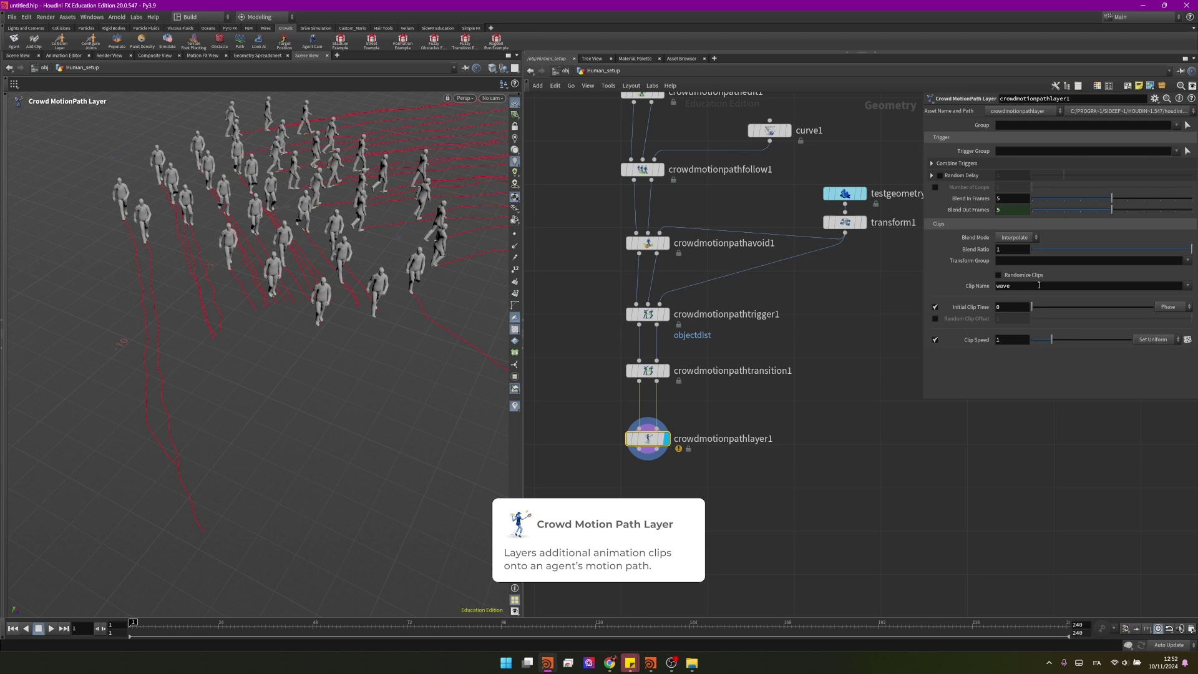
Set the motion path layer's clip name to clap and its trigger group to crowdmotionpathtrigger1.
{"action": "type", "text": "clap"}
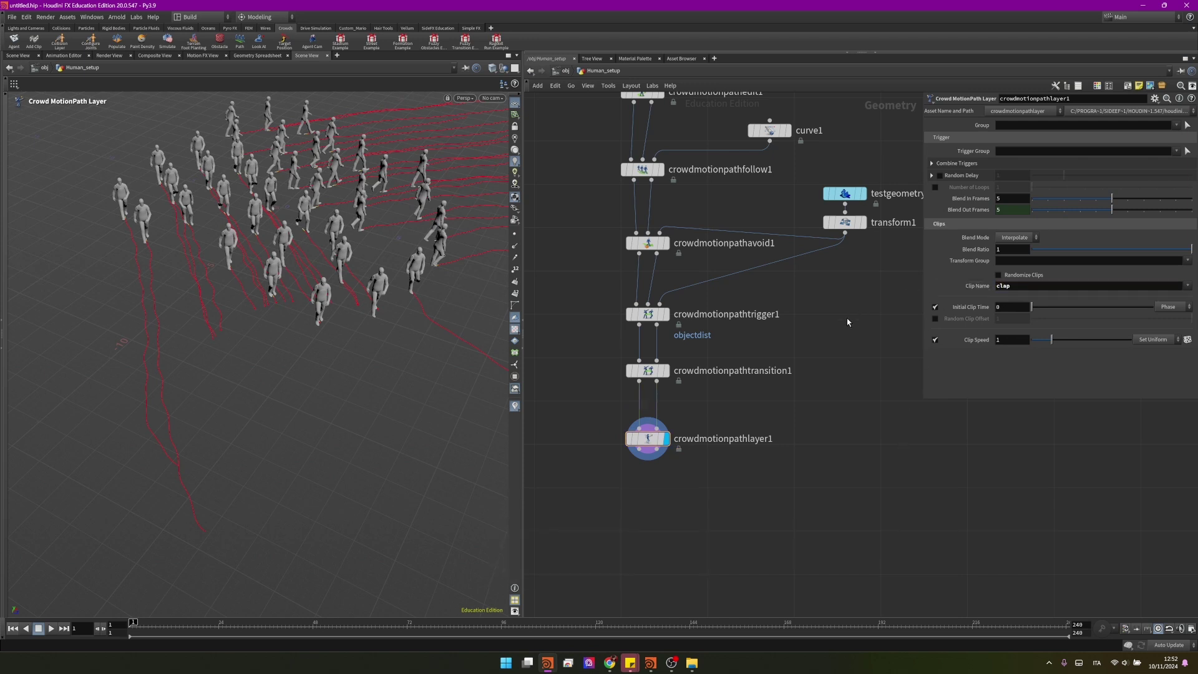
{"action": "scroll", "coordinate": [847, 322], "scroll_direction": "down", "scroll_amount": 3}
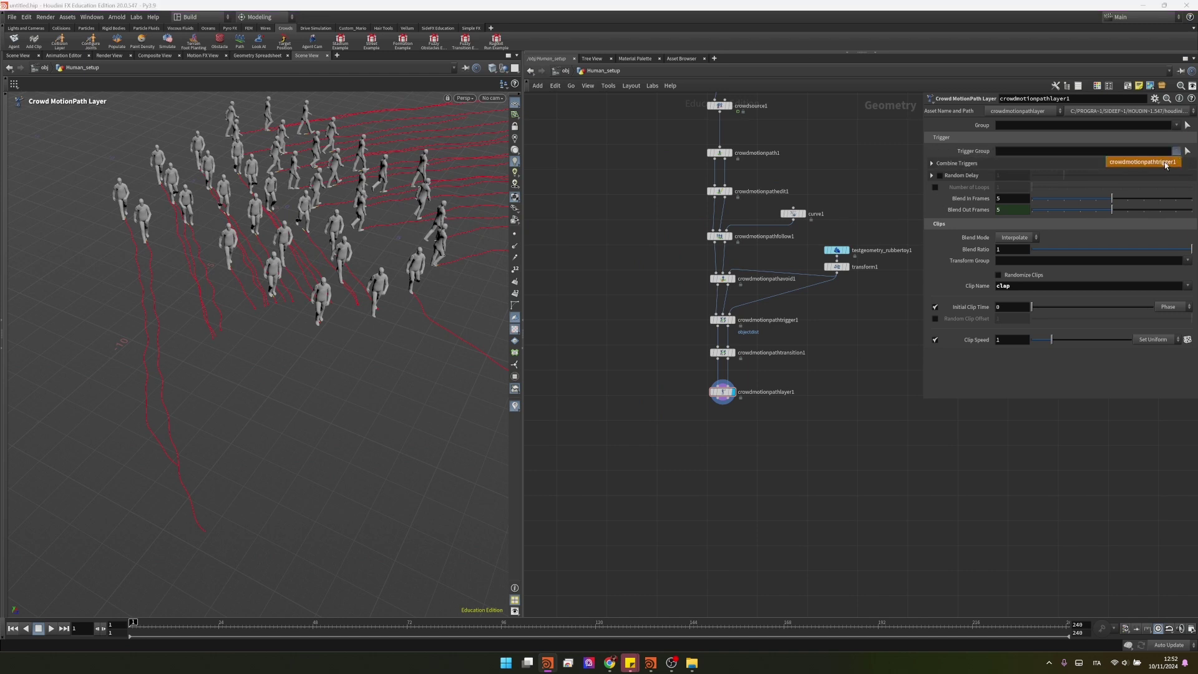
{"action": "left_click", "coordinate": [1164, 162]}
Insert an Agent Transform Group node between AGENT_DEFINITION_OUT and crowdsource1 and display it.
{"action": "middle_click_drag", "start_coordinate": [790, 234], "coordinate": [751, 372]}
{"action": "middle_click_drag", "start_coordinate": [739, 235], "coordinate": [783, 339]}
{"action": "scroll", "coordinate": [783, 338], "scroll_direction": "up", "scroll_amount": 3}
{"action": "key", "text": "Tab"}
{"action": "type", "text": "agent tr"}
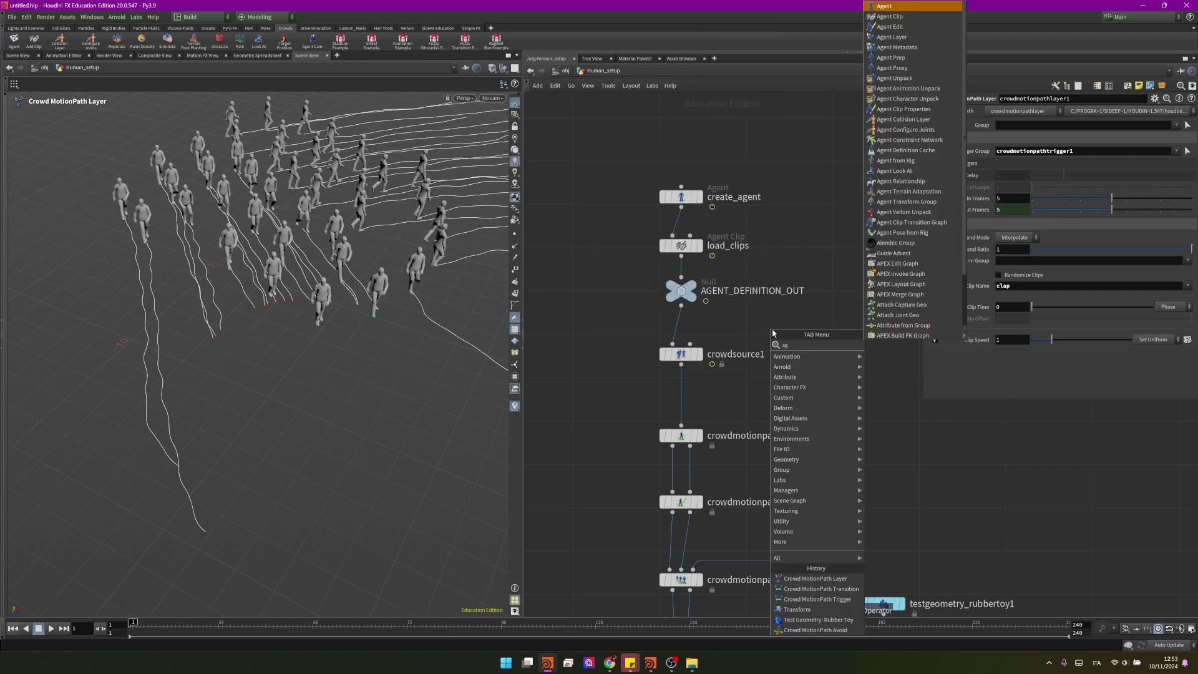
{"action": "key", "text": "Return"}
{"action": "left_click", "coordinate": [681, 315]}
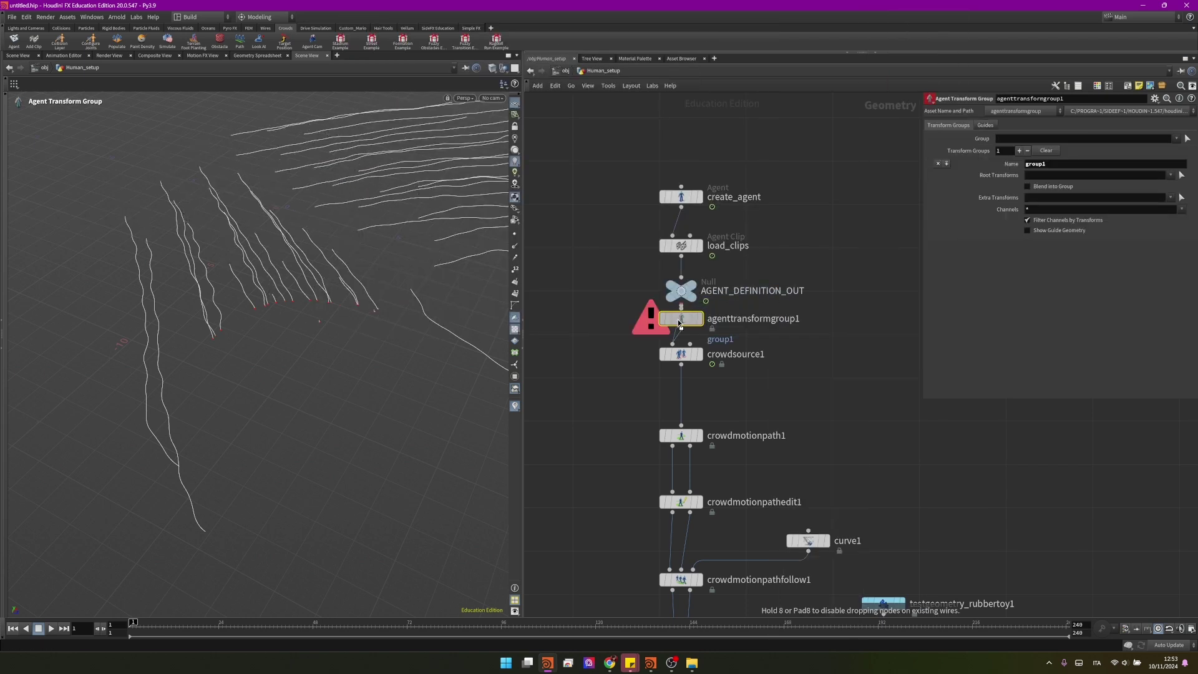
{"action": "left_click", "coordinate": [699, 338]}
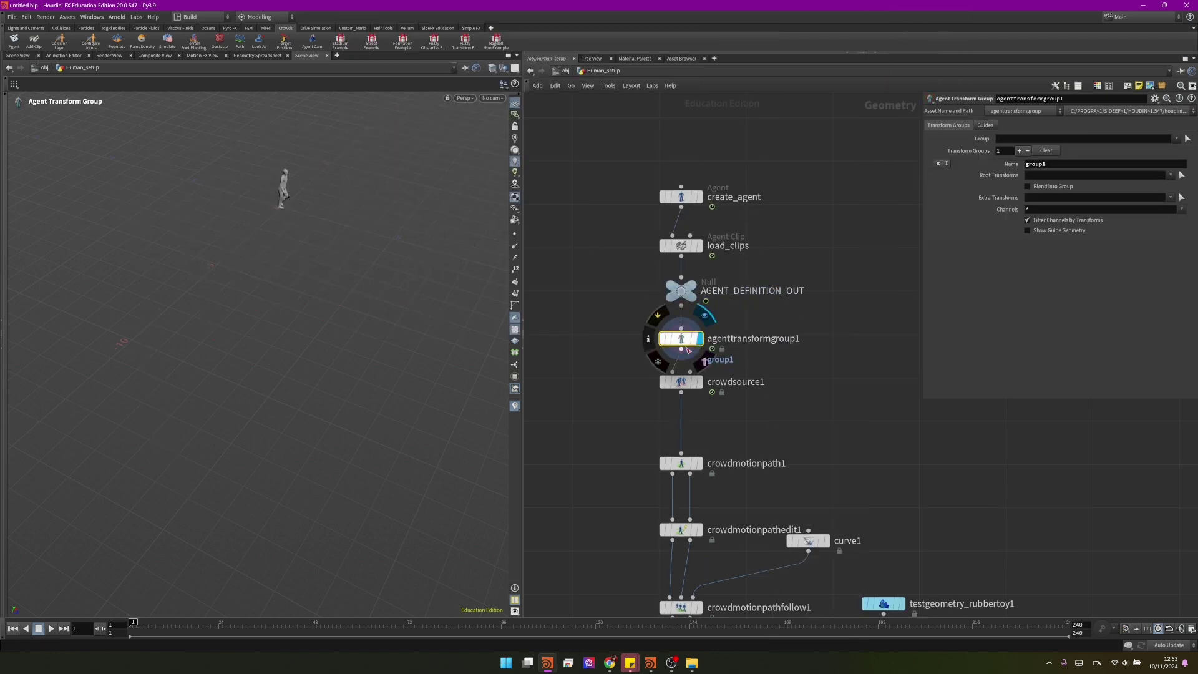
Name the transform group upper, set its root transform to Spine_To_Spine1 and show the guide geometry in wireframe shading.
{"action": "right_click_drag", "start_coordinate": [302, 168], "coordinate": [902, 181]}
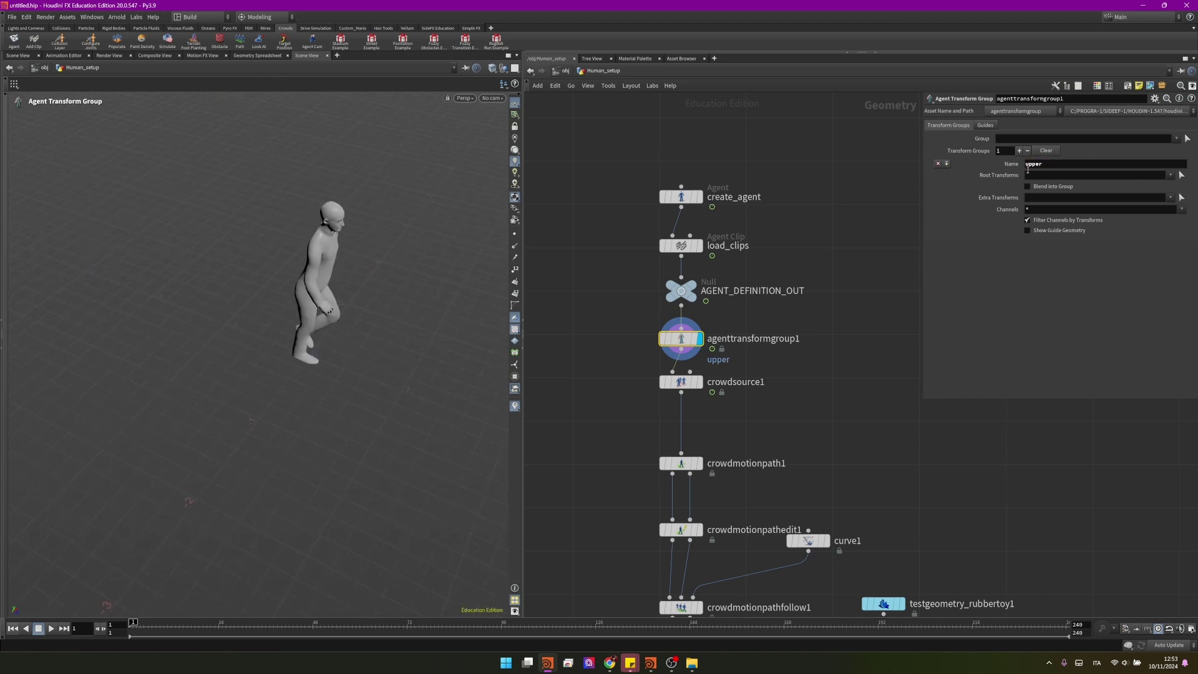
{"action": "left_click", "coordinate": [1172, 175]}
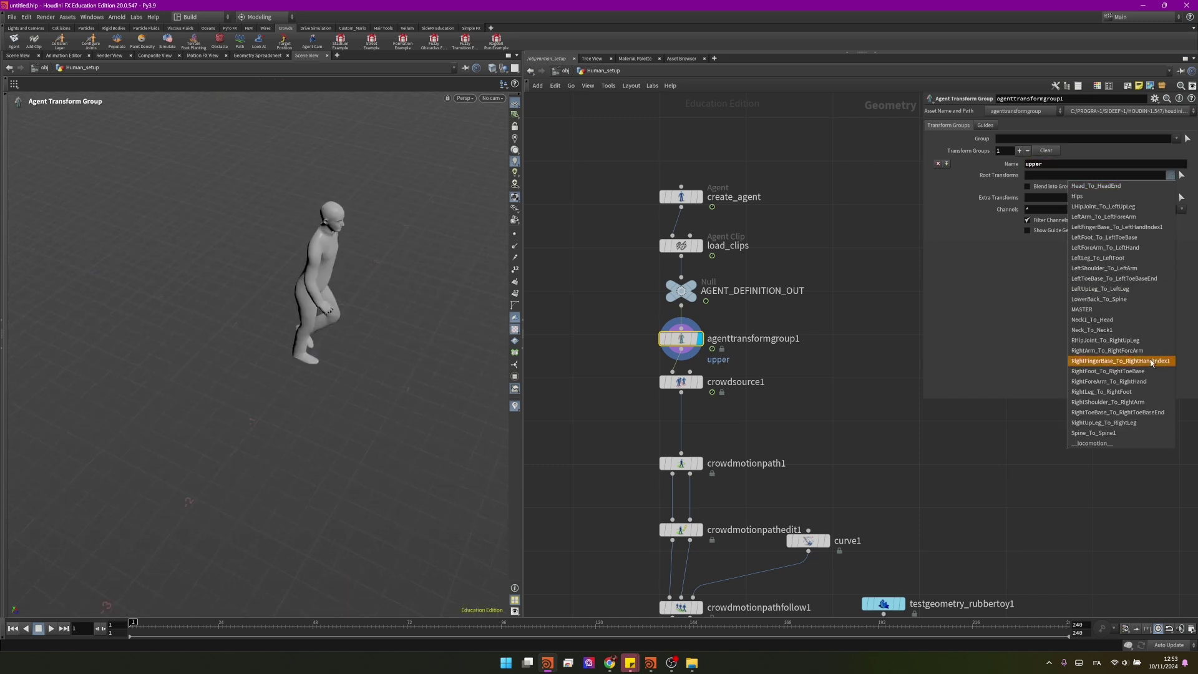
{"action": "left_click", "coordinate": [1128, 430]}
{"action": "left_click", "coordinate": [1028, 230]}
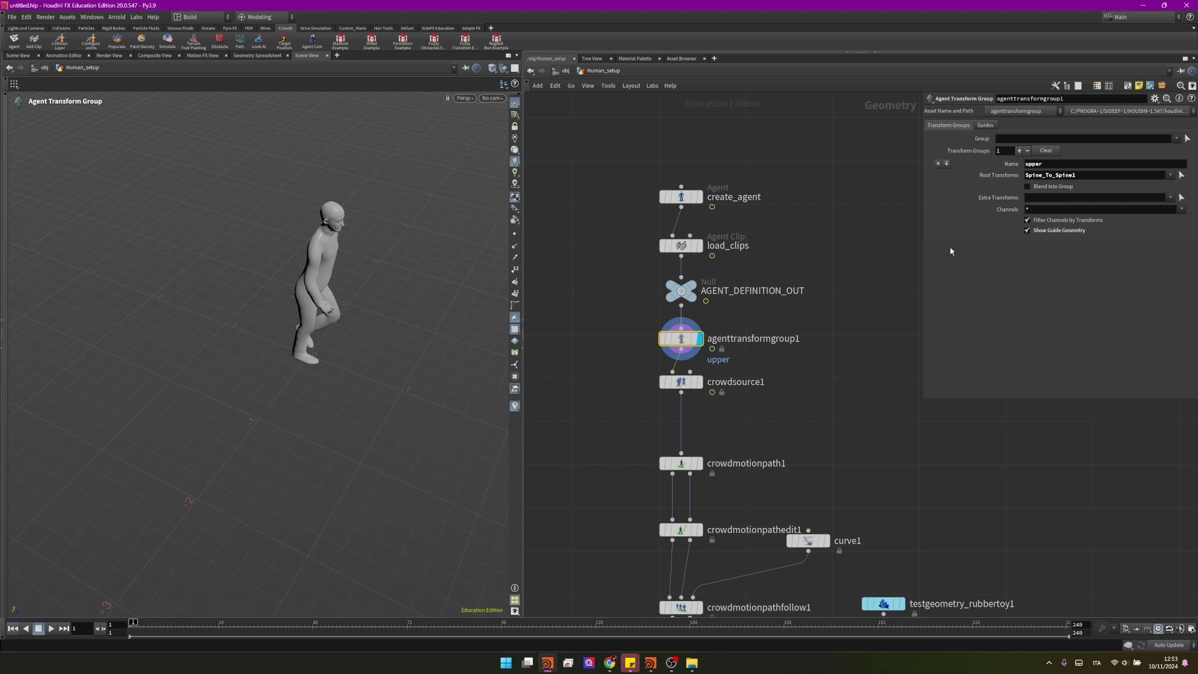
{"action": "key", "text": "Return"}
{"action": "key", "text": "w"}
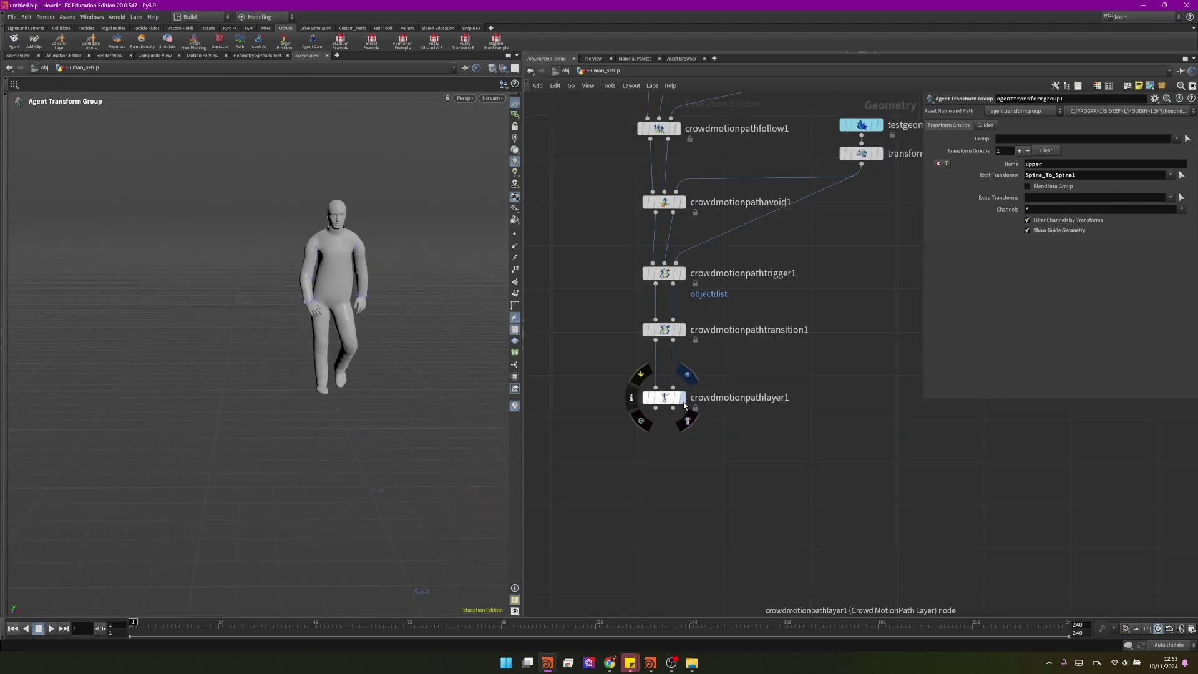
Display the motion path layer node, delete the transition node above it and move the layer closer to the trigger node.
{"action": "left_click", "coordinate": [683, 399]}
{"action": "middle_click_drag", "start_coordinate": [708, 366], "coordinate": [712, 412]}
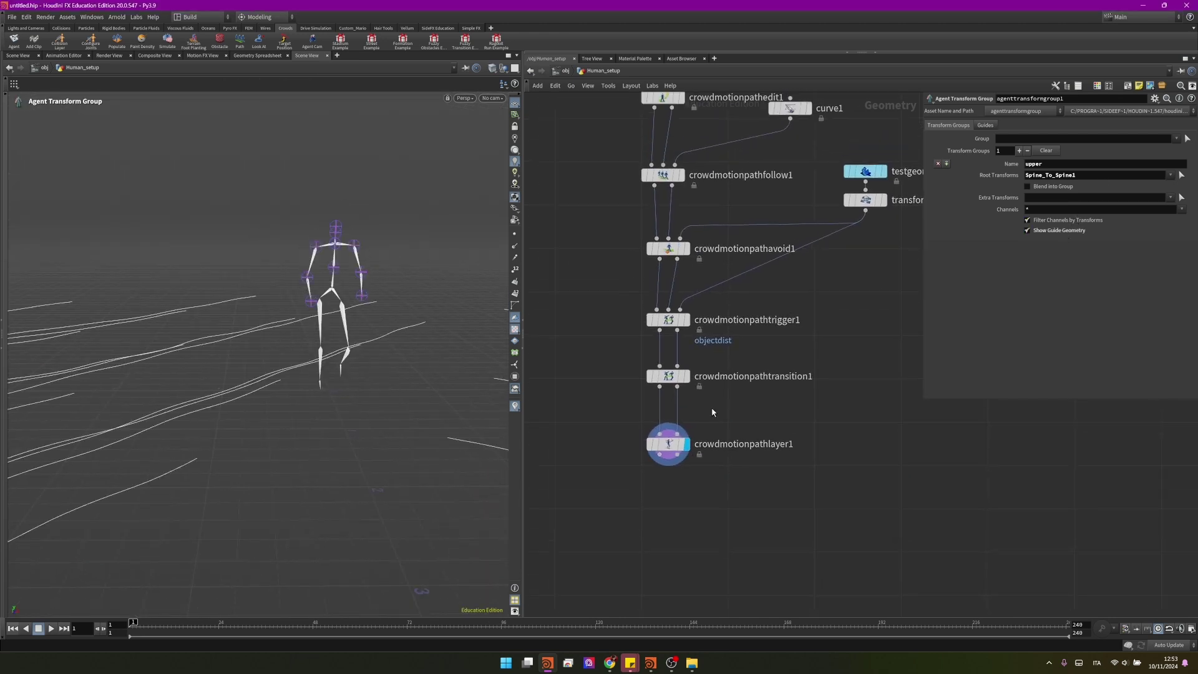
{"action": "left_click_drag", "start_coordinate": [623, 367], "coordinate": [762, 405]}
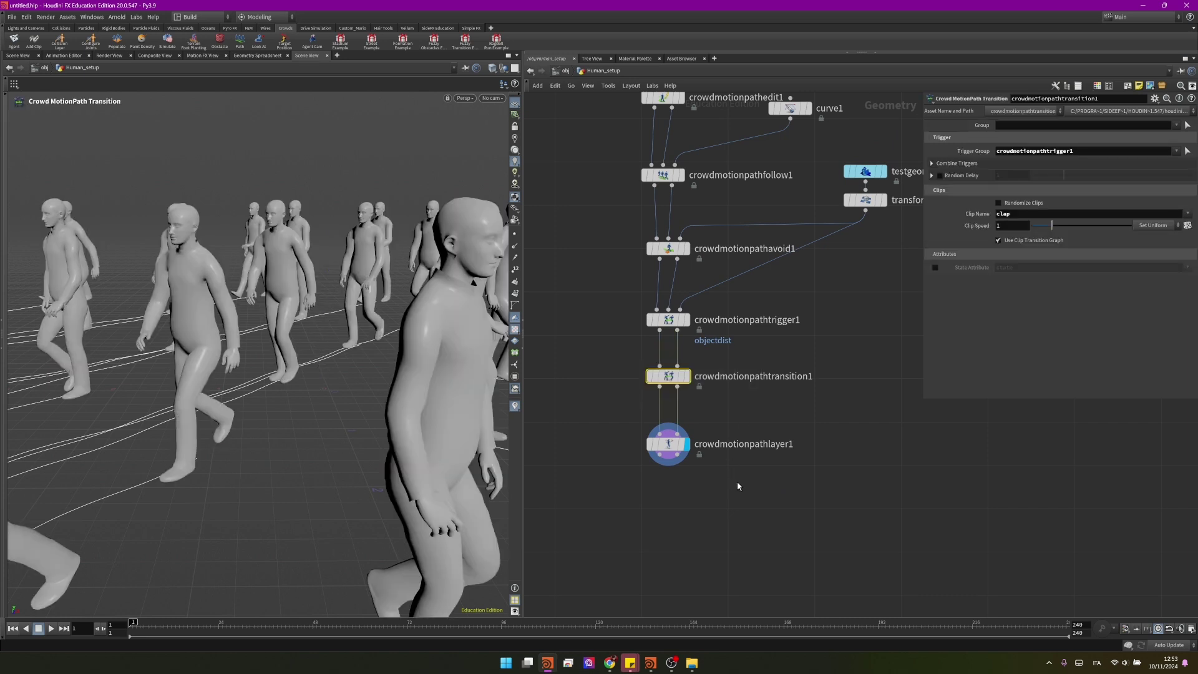
{"action": "left_click_drag", "start_coordinate": [773, 491], "coordinate": [611, 422]}
{"action": "left_click_drag", "start_coordinate": [801, 394], "coordinate": [631, 362]}
{"action": "key", "text": "Delete"}
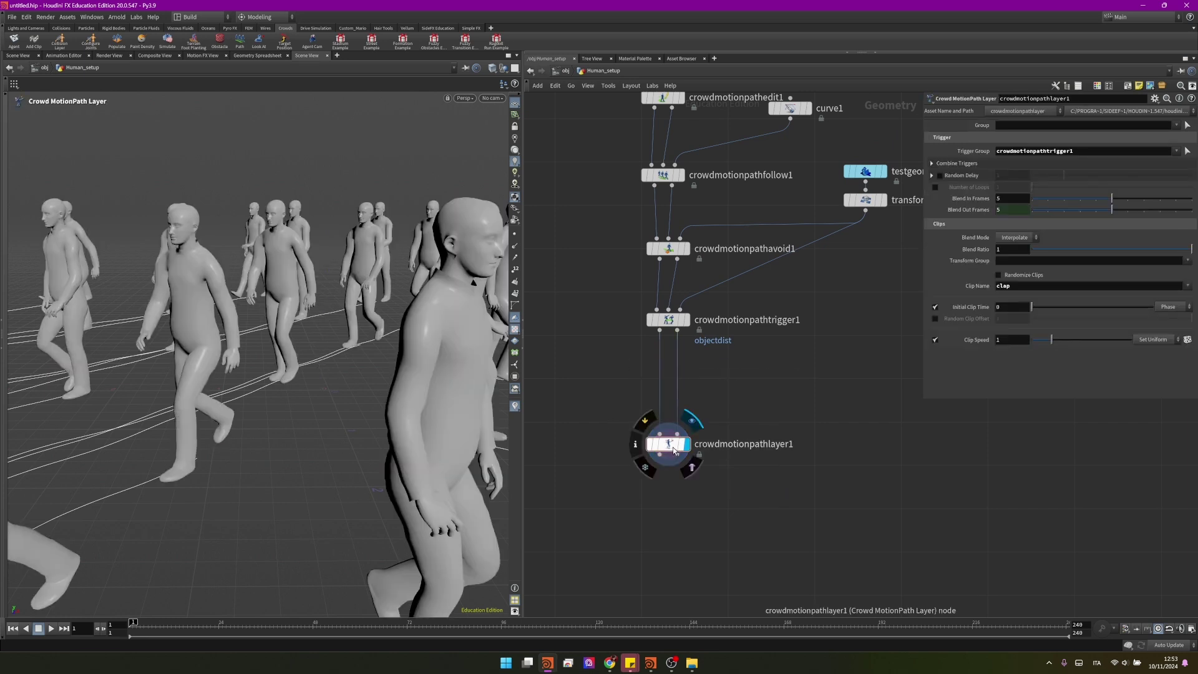
{"action": "left_click_drag", "start_coordinate": [671, 450], "coordinate": [671, 391]}
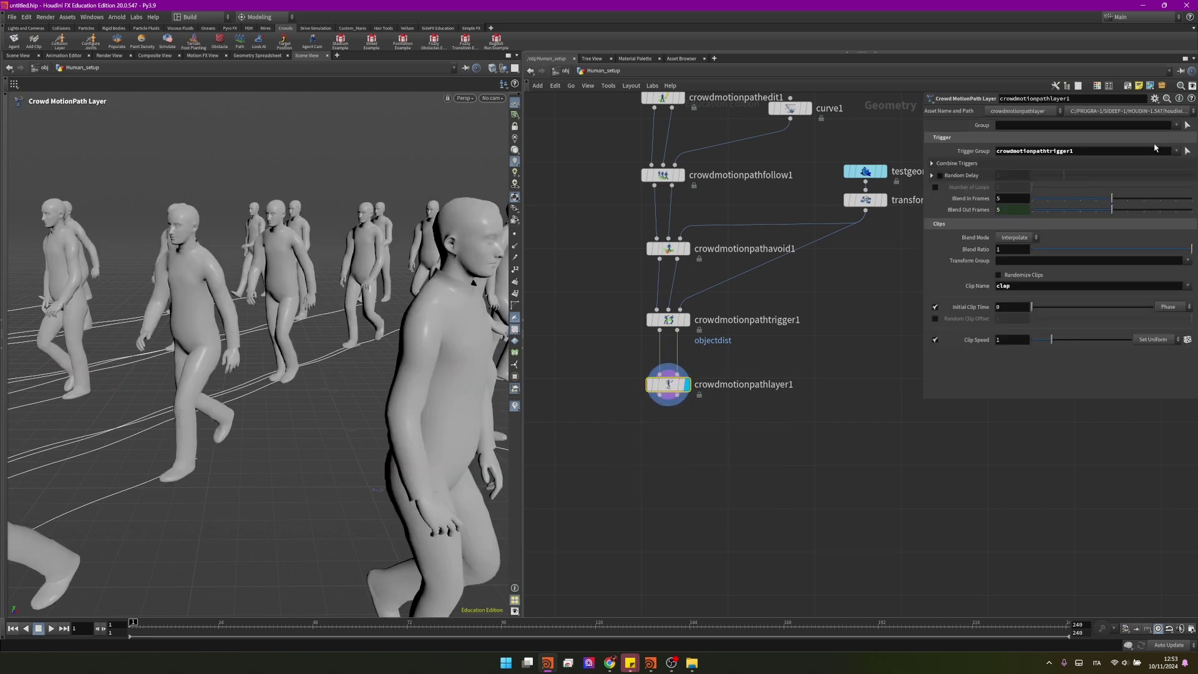
Set the layer's transform group to upper and template the rubber toy's transform node.
{"action": "left_click", "coordinate": [1178, 281]}
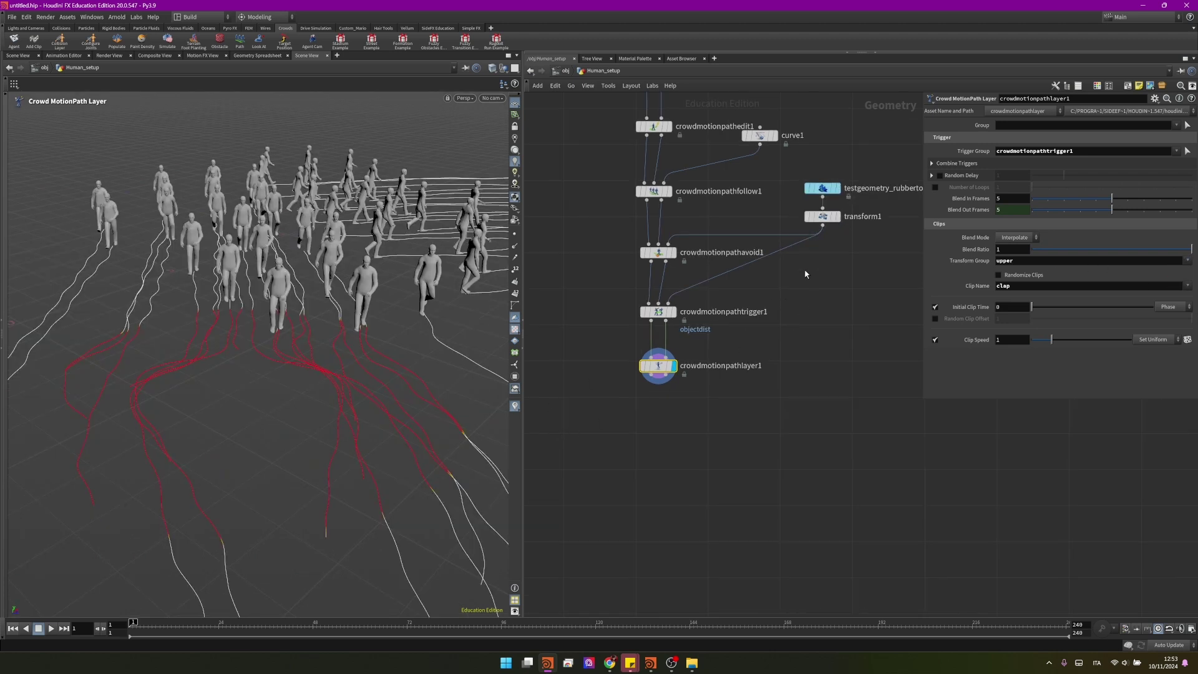
{"action": "left_click_drag", "start_coordinate": [190, 300], "coordinate": [204, 313], "text": "alt"}
{"action": "left_click", "coordinate": [839, 229]}
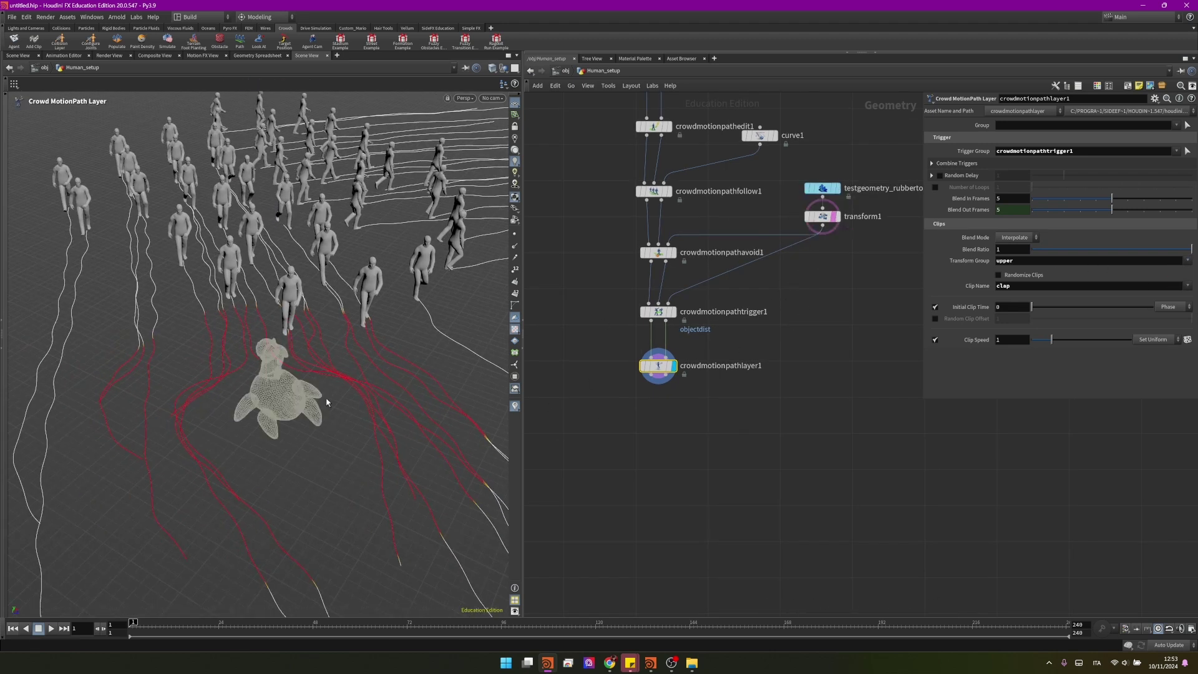
Play the crowd and examine the agents' layered upper-body clapping around the rubber toy.
{"action": "left_click", "coordinate": [51, 629]}
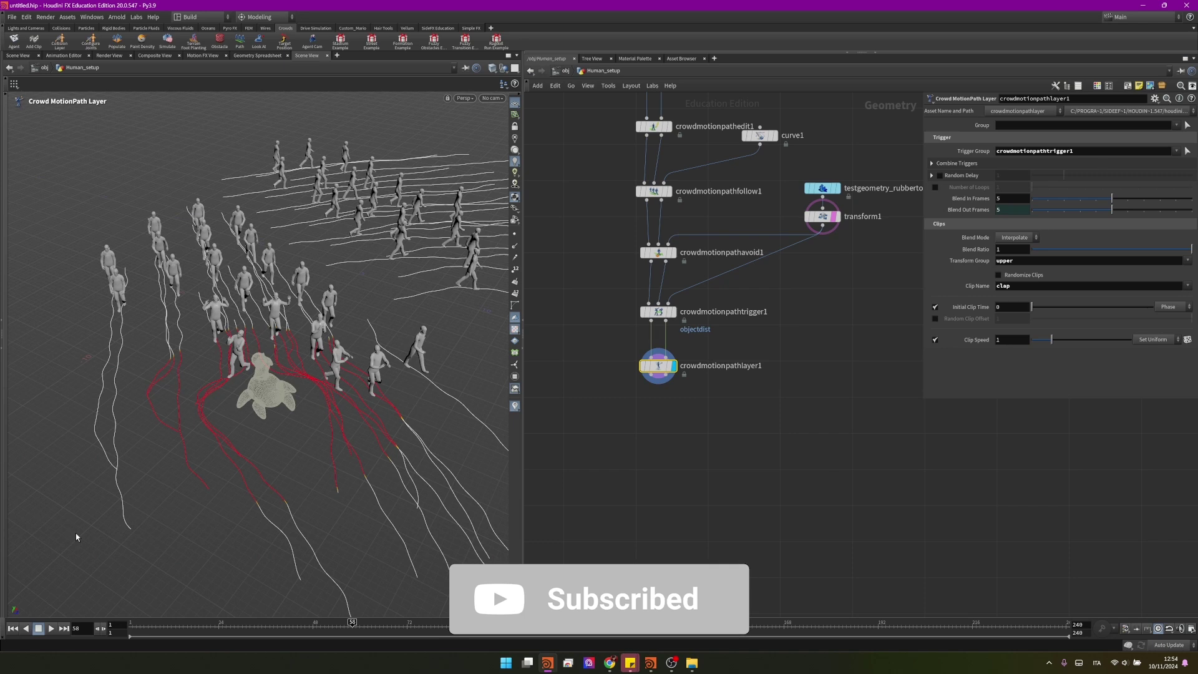
{"action": "left_click_drag", "start_coordinate": [319, 422], "coordinate": [331, 386], "text": "alt"}
{"action": "right_click_drag", "start_coordinate": [331, 386], "coordinate": [354, 331], "text": "alt"}
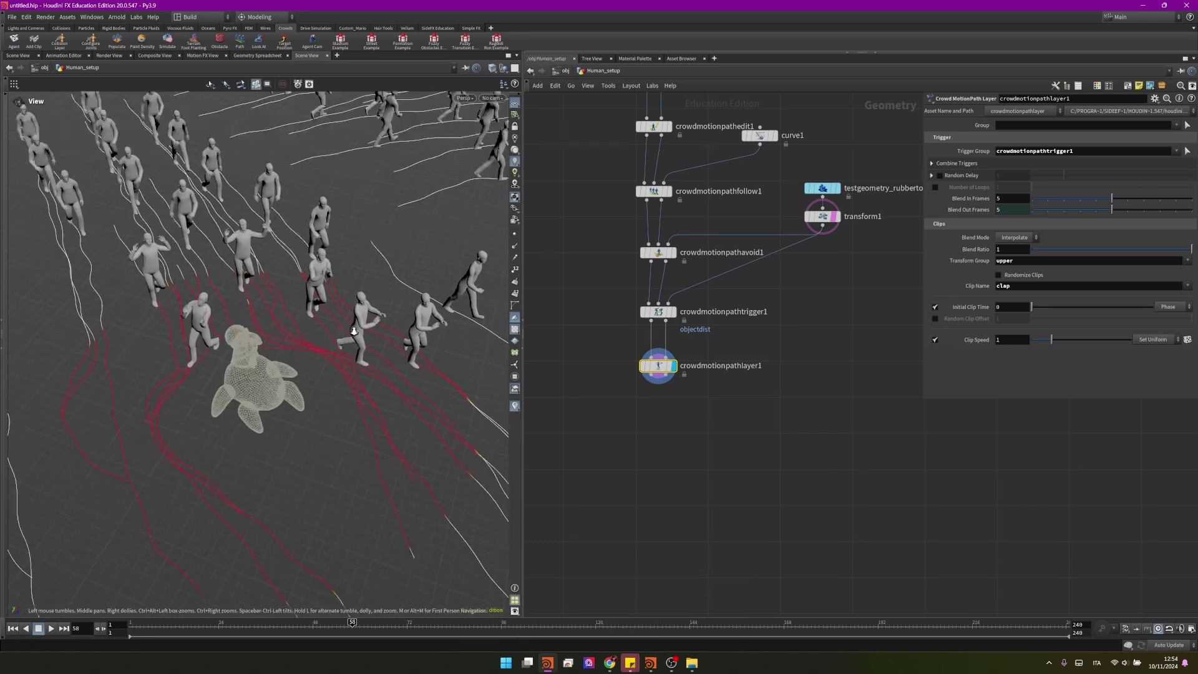
{"action": "left_click_drag", "start_coordinate": [353, 331], "coordinate": [244, 375]}
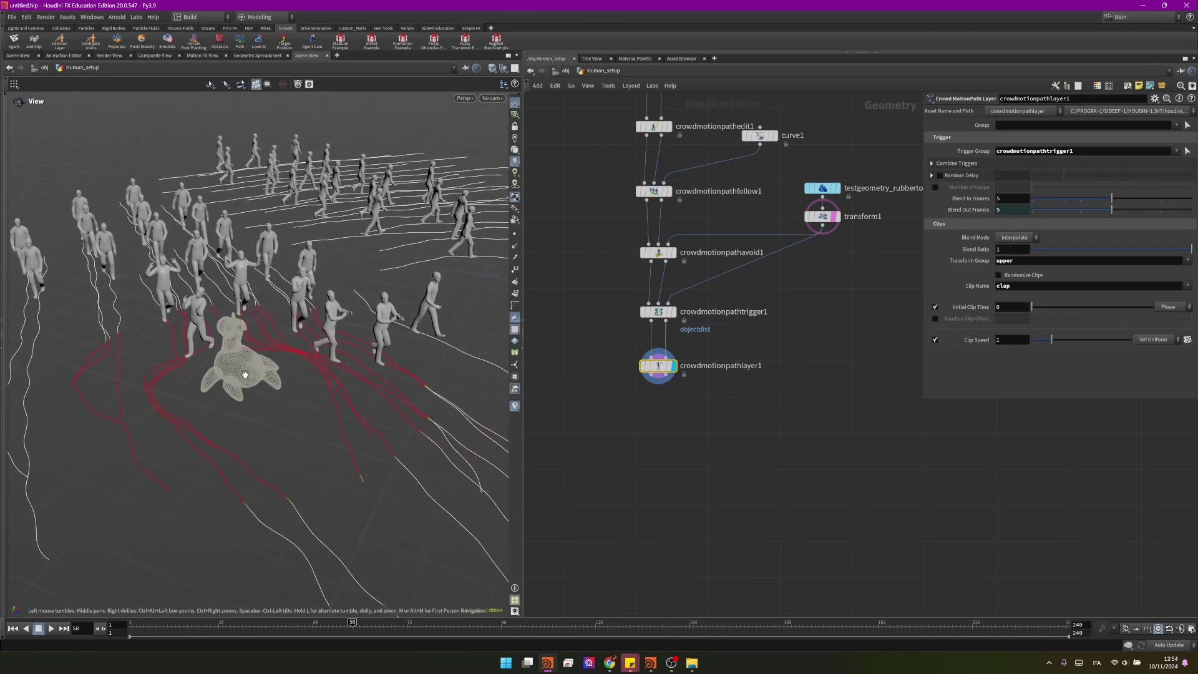
{"action": "left_click_drag", "start_coordinate": [245, 374], "coordinate": [242, 401]}
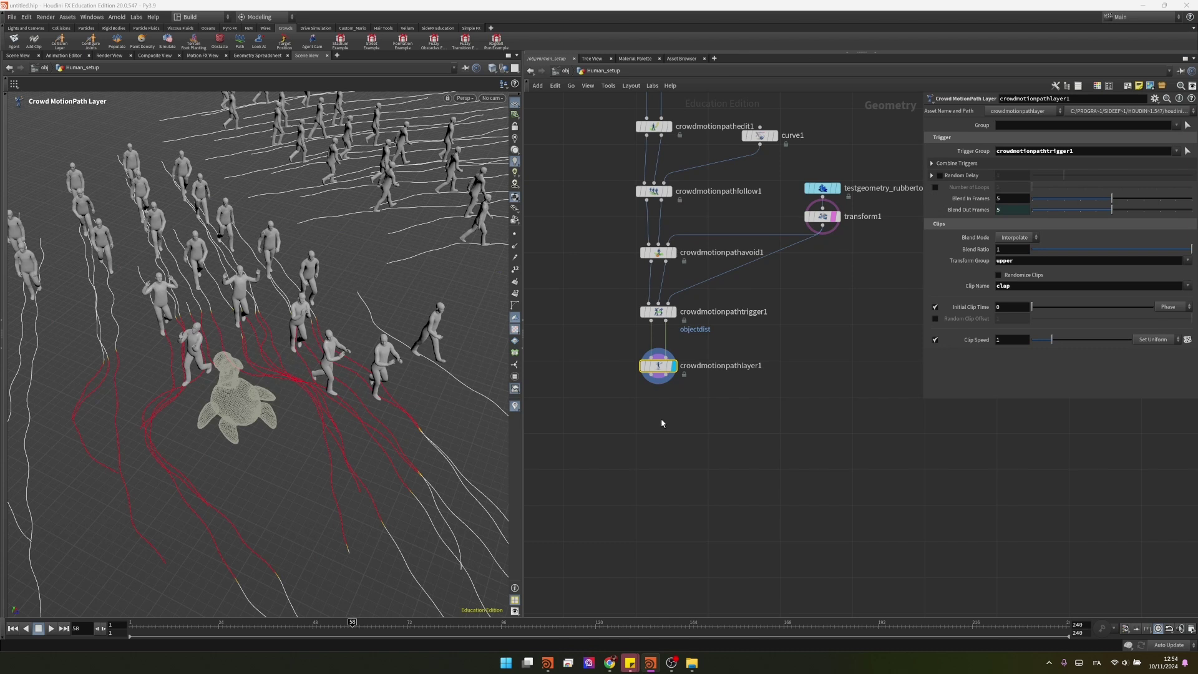
Add a Crowd MotionPath Retime node below the layer node, connected to both its outputs and displayed.
{"action": "scroll", "coordinate": [661, 423], "scroll_direction": "down", "scroll_amount": 2}
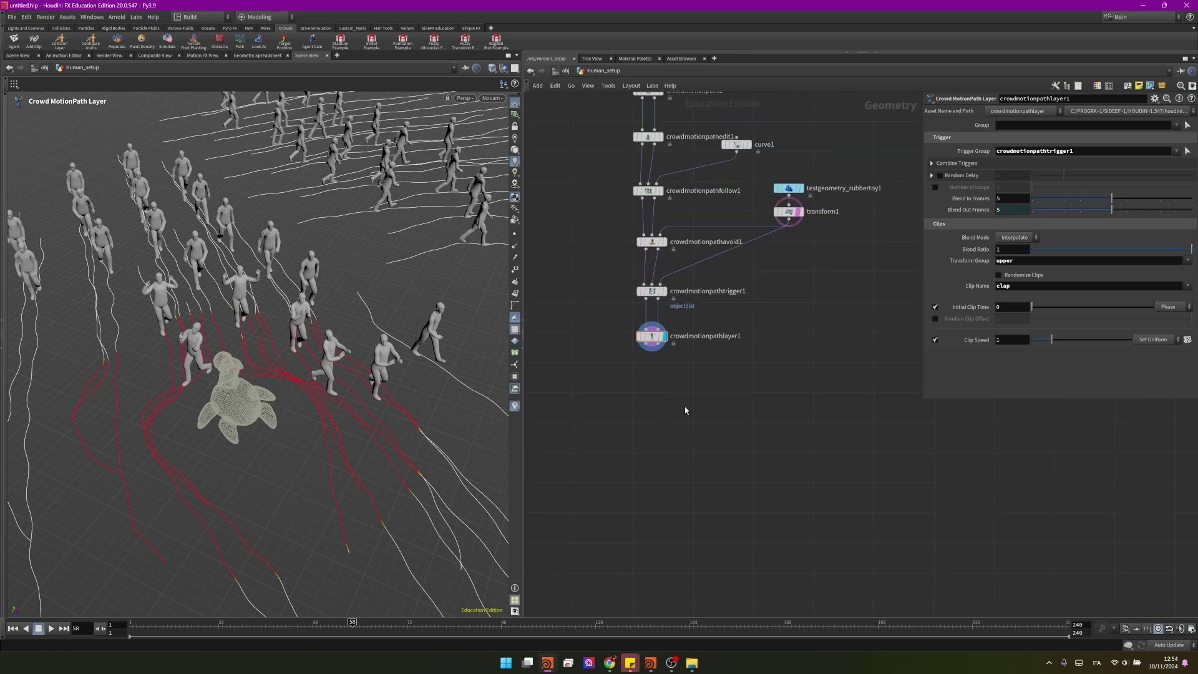
{"action": "key", "text": "Tab"}
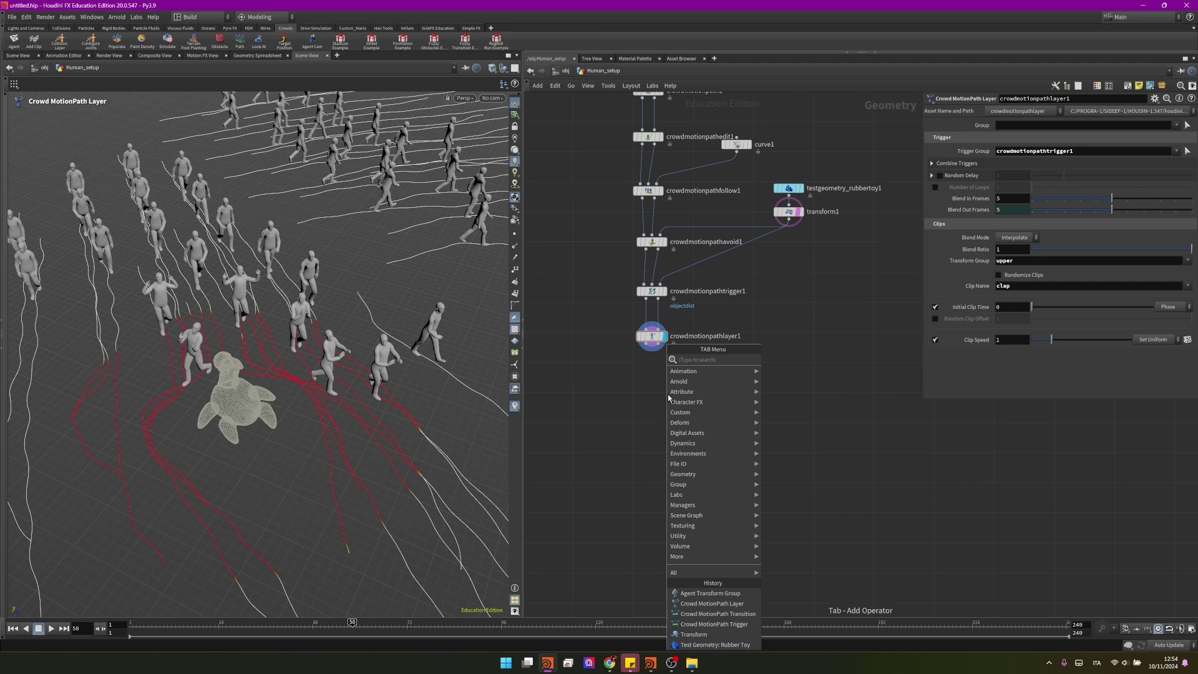
{"action": "type", "text": "motion"}
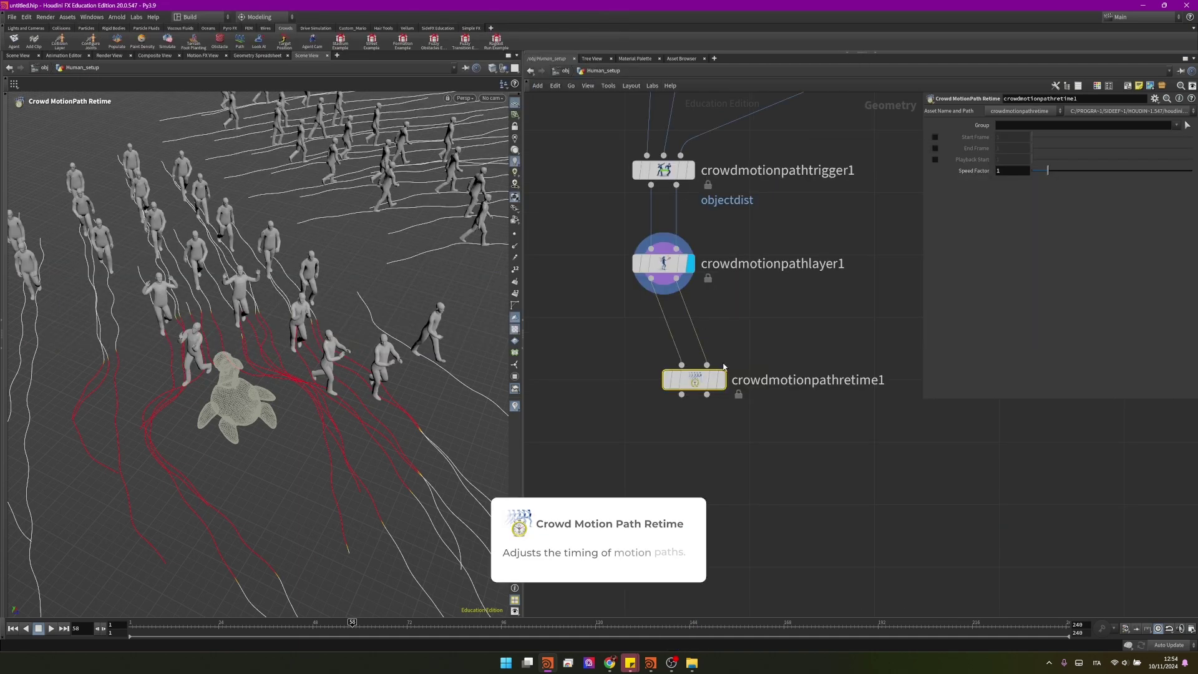
{"action": "left_click", "coordinate": [727, 347]}
{"action": "left_click_drag", "start_coordinate": [698, 380], "coordinate": [667, 358]}
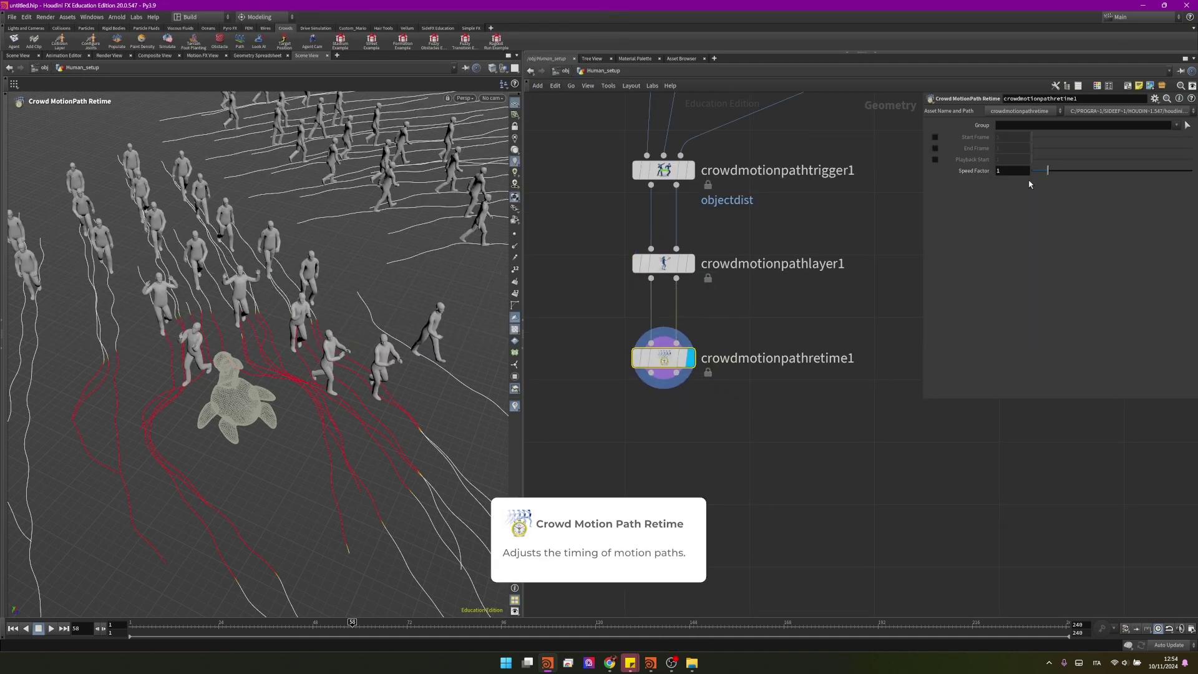
Try speed factors of 1.7 and 0.88 on the motion path retime node.
{"action": "left_click_drag", "start_coordinate": [1047, 170], "coordinate": [1059, 170]}
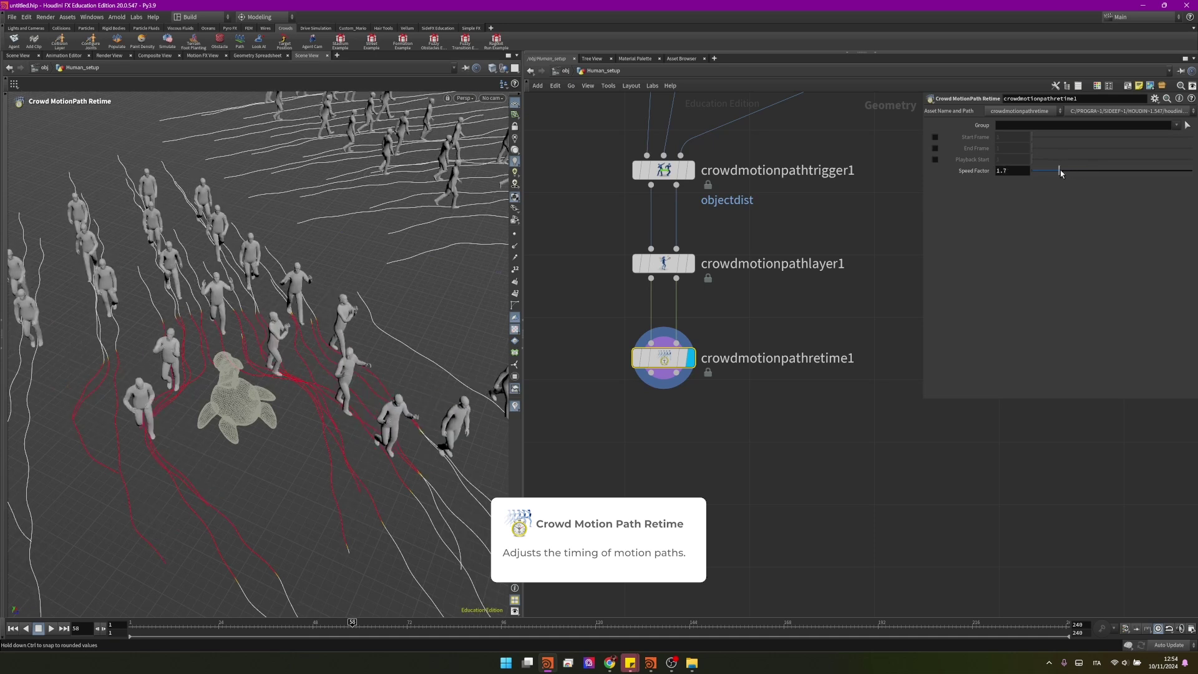
{"action": "left_click", "coordinate": [1019, 170]}
{"action": "key", "text": "Return"}
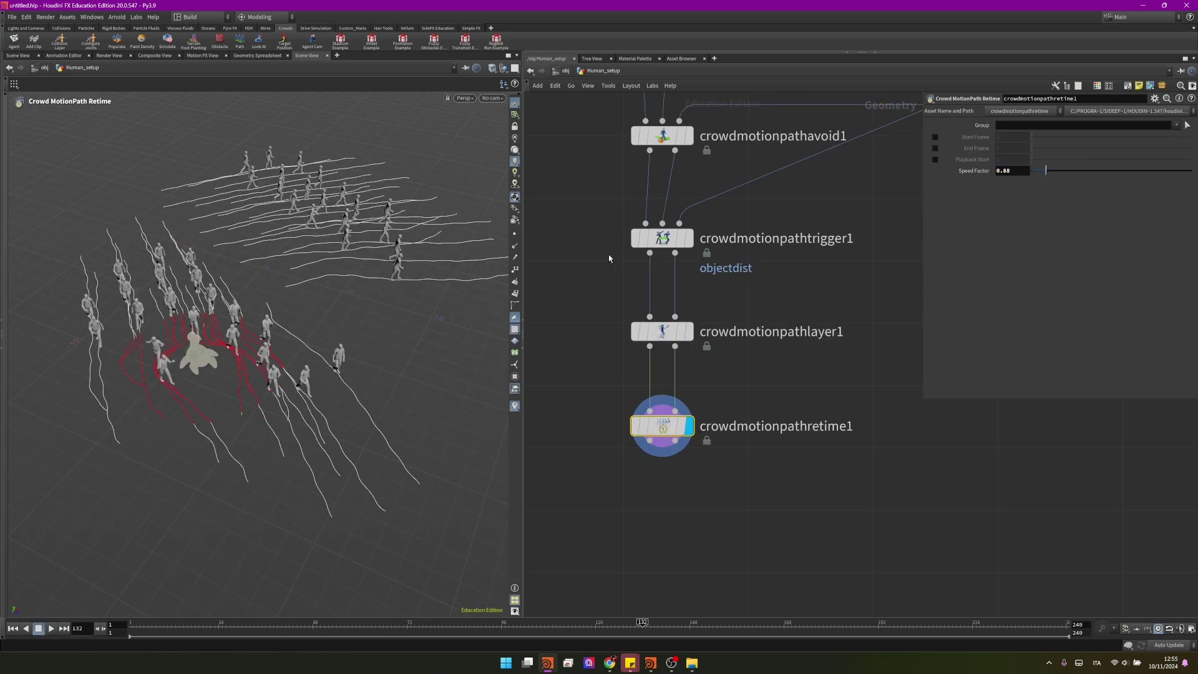
{"action": "key", "text": "Tab"}
{"action": "type", "text": "cmp"}
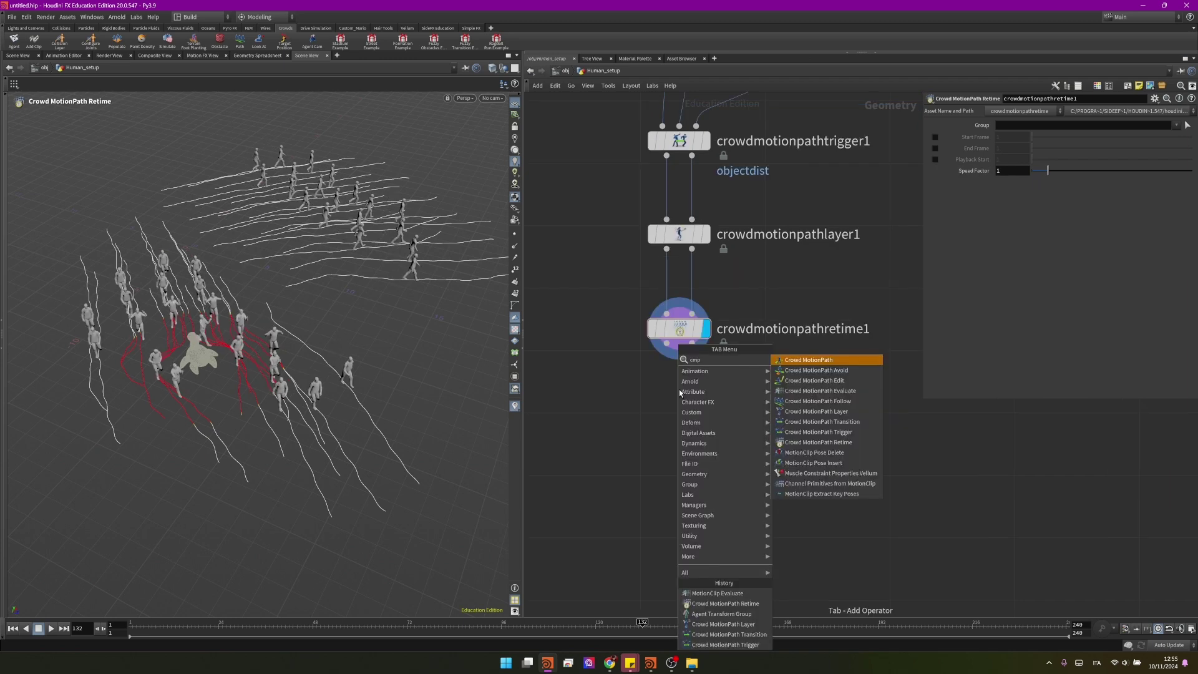
{"action": "key", "text": "Escape"}
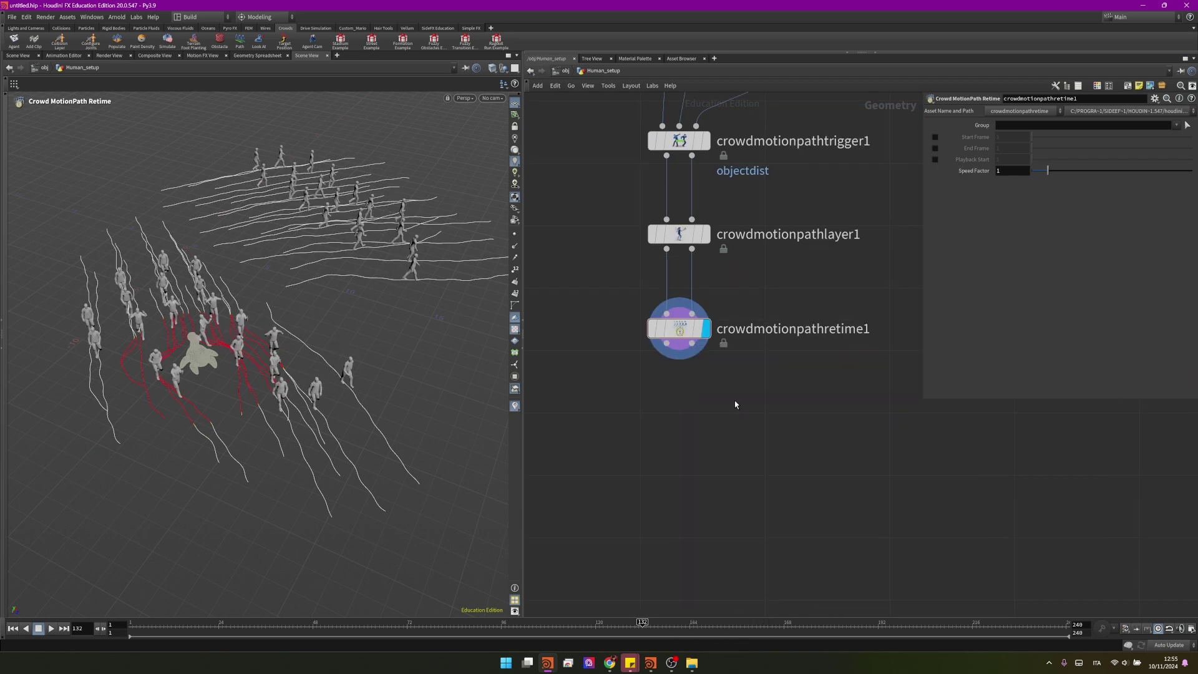
Add a Crowd MotionPath Evaluate node below the retime node, connected to both its outputs and displayed.
{"action": "key", "text": "Tab"}
{"action": "type", "text": "cmpe"}
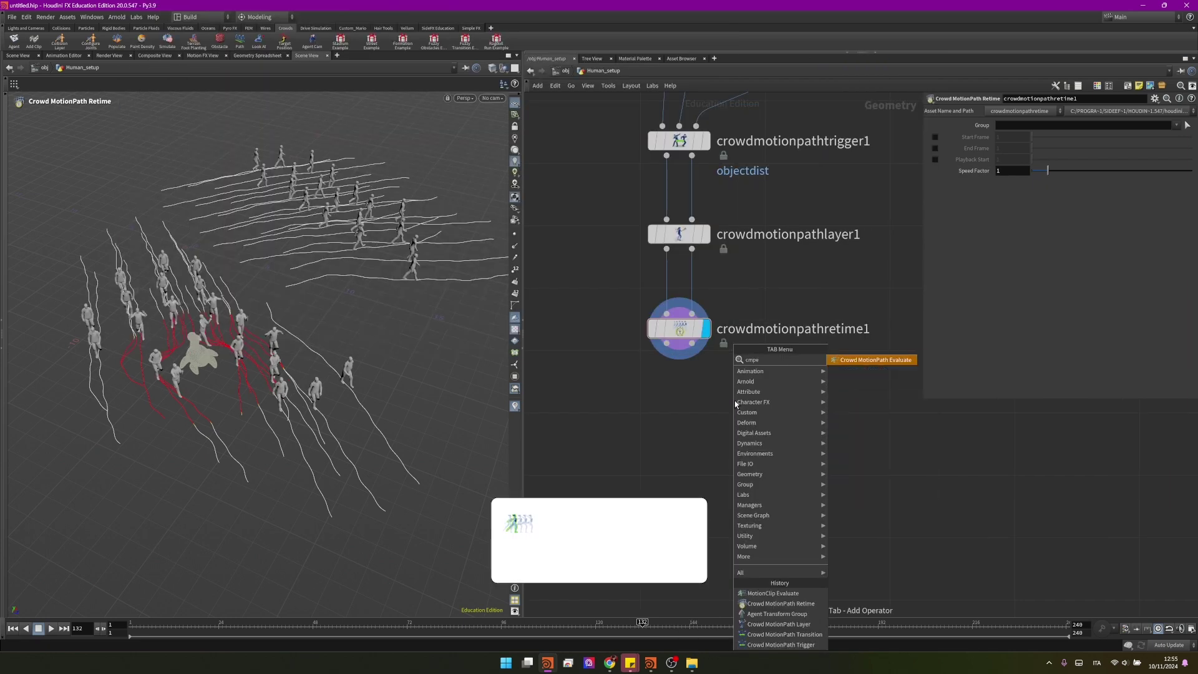
{"action": "key", "text": "Return"}
{"action": "left_click", "coordinate": [735, 405]}
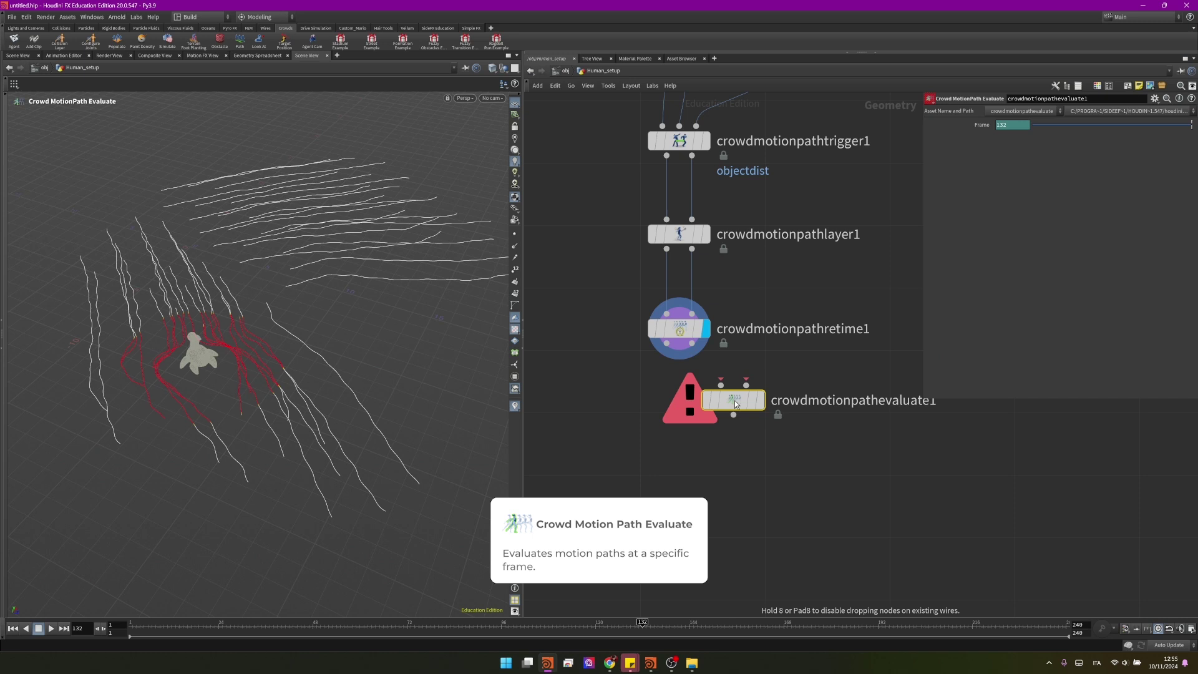
{"action": "left_click", "coordinate": [666, 343]}
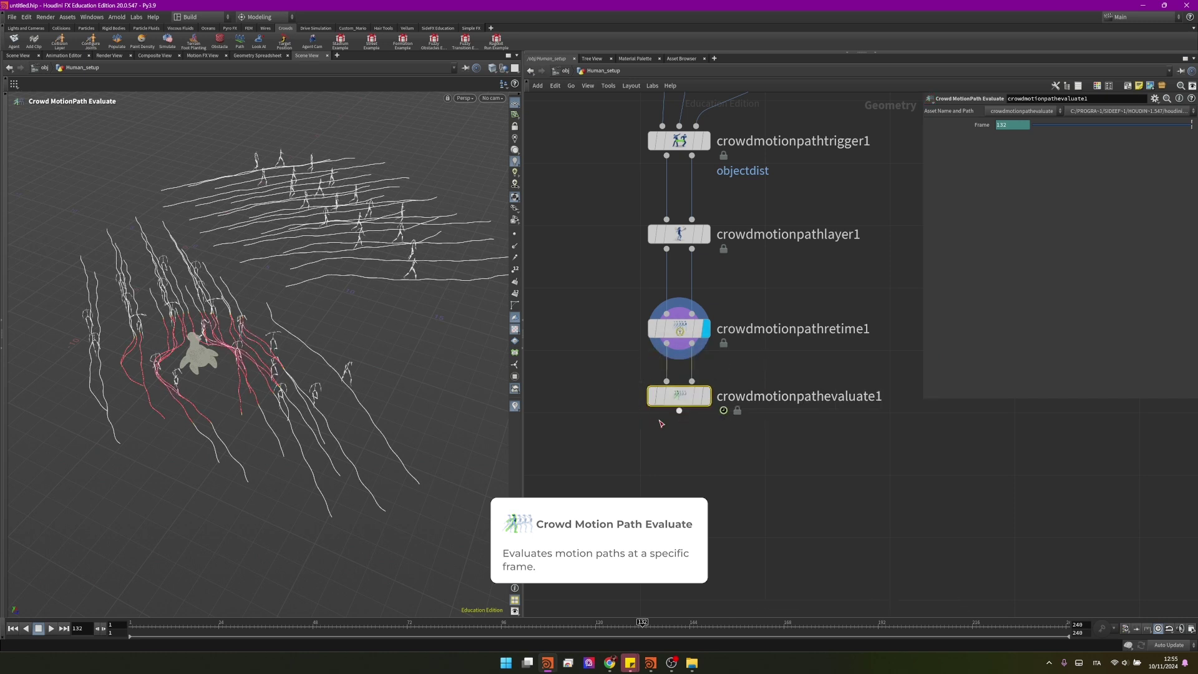
{"action": "left_click", "coordinate": [678, 412]}
{"action": "key", "text": "Escape"}
{"action": "left_click", "coordinate": [706, 396]}
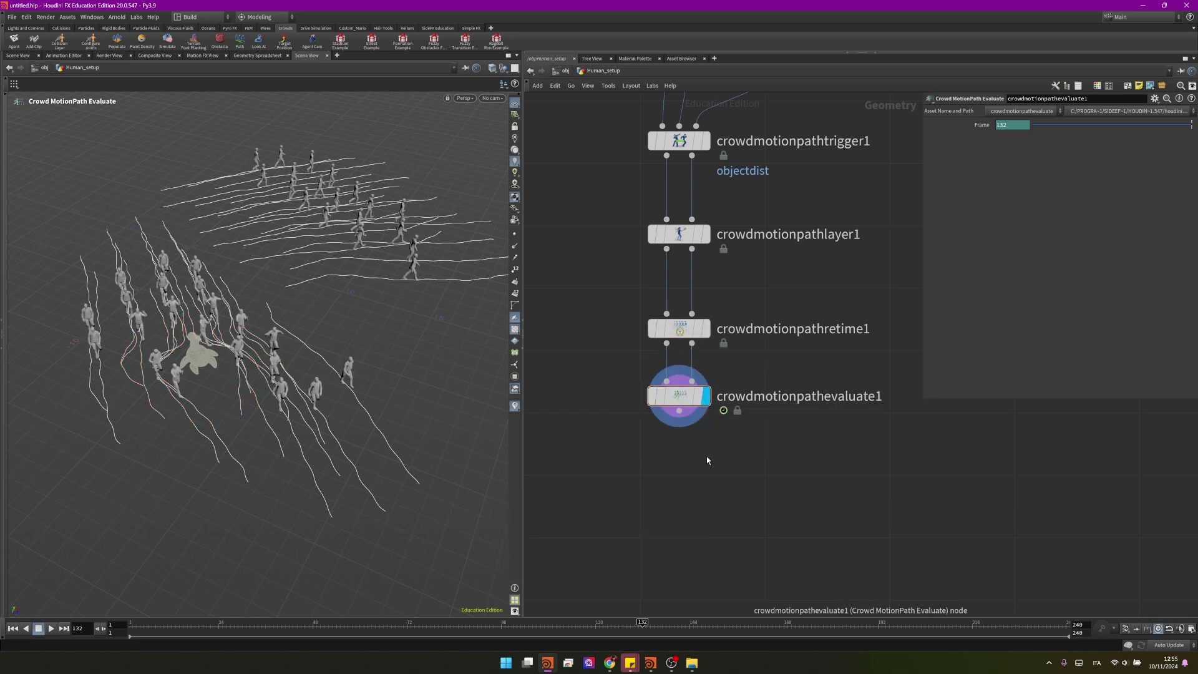
Add a Merge node below the Crowd MotionPath Evaluate node and connect the evaluate output to it.
{"action": "key", "text": "Tab"}
{"action": "type", "text": "merge"}
{"action": "key", "text": "Return"}
{"action": "left_click", "coordinate": [695, 456]}
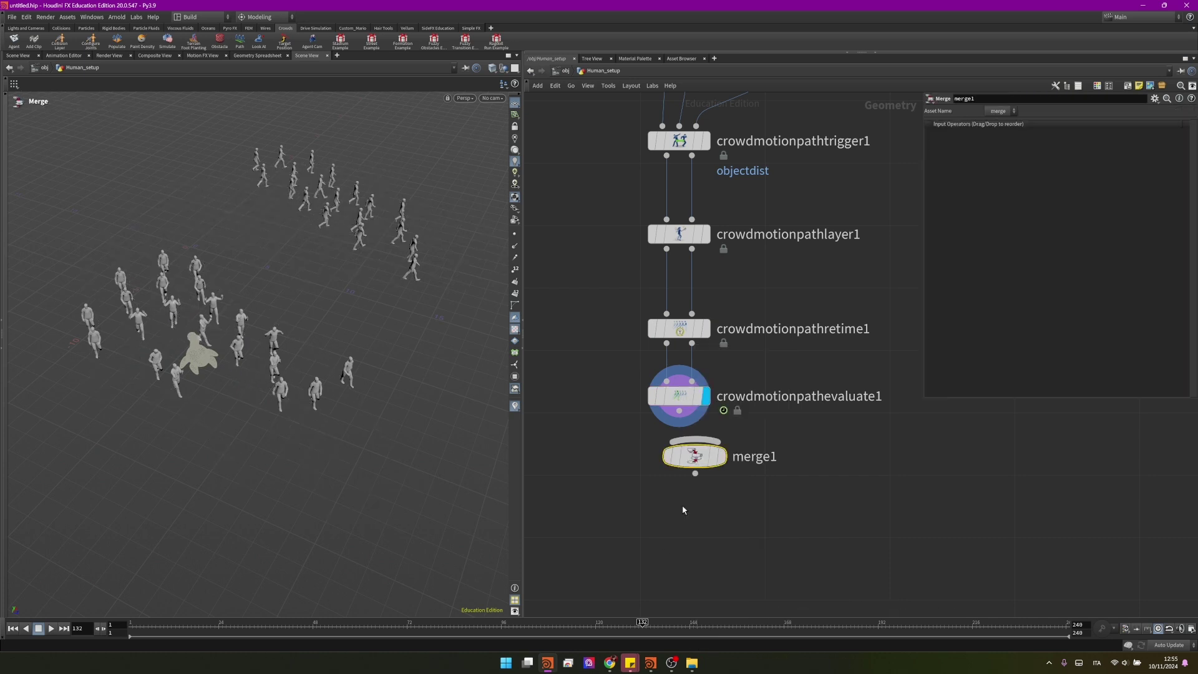
{"action": "left_click", "coordinate": [679, 411]}
{"action": "left_click", "coordinate": [695, 441]}
{"action": "left_click_drag", "start_coordinate": [695, 458], "coordinate": [823, 516]}
Connect the obstacle's transform1 output to the Merge node as a second input and place the node below the chain.
{"action": "scroll", "coordinate": [843, 454], "scroll_direction": "down", "scroll_amount": 5}
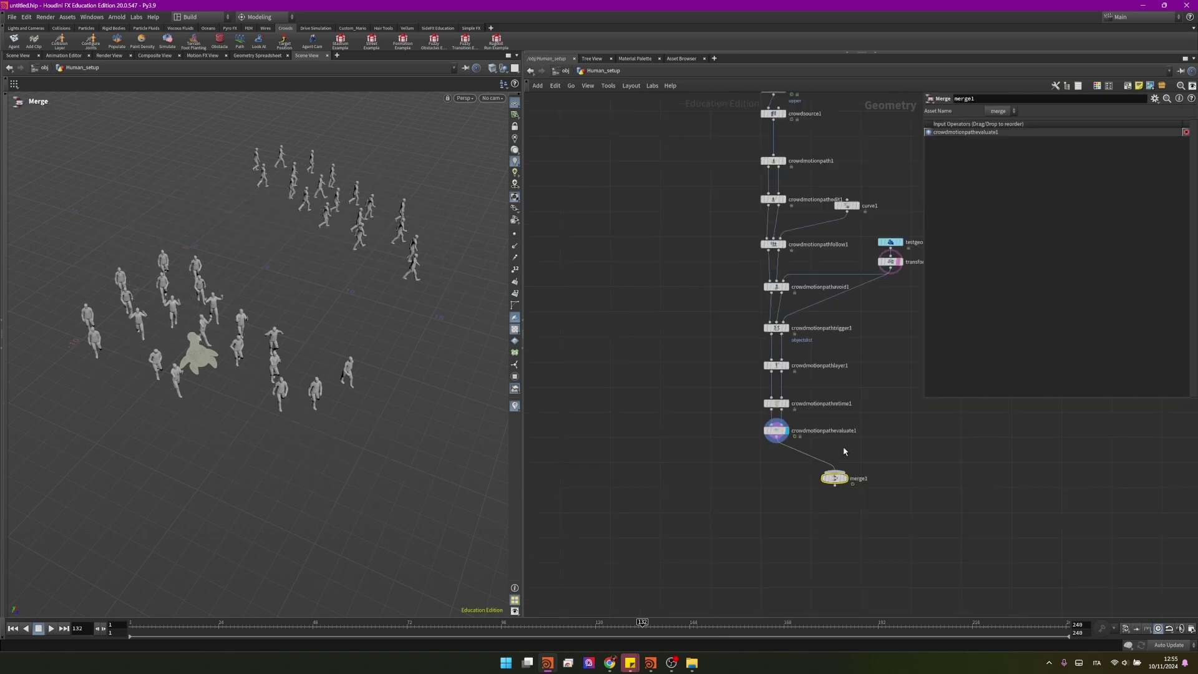
{"action": "middle_click_drag", "start_coordinate": [859, 353], "coordinate": [728, 344]}
{"action": "scroll", "coordinate": [728, 344], "scroll_direction": "up", "scroll_amount": 1}
{"action": "scroll", "coordinate": [733, 330], "scroll_direction": "up", "scroll_amount": 2}
{"action": "middle_click_drag", "start_coordinate": [759, 211], "coordinate": [762, 103]}
{"action": "scroll", "coordinate": [762, 103], "scroll_direction": "down", "scroll_amount": 1}
{"action": "left_click", "coordinate": [777, 97]}
{"action": "left_click", "coordinate": [705, 391]}
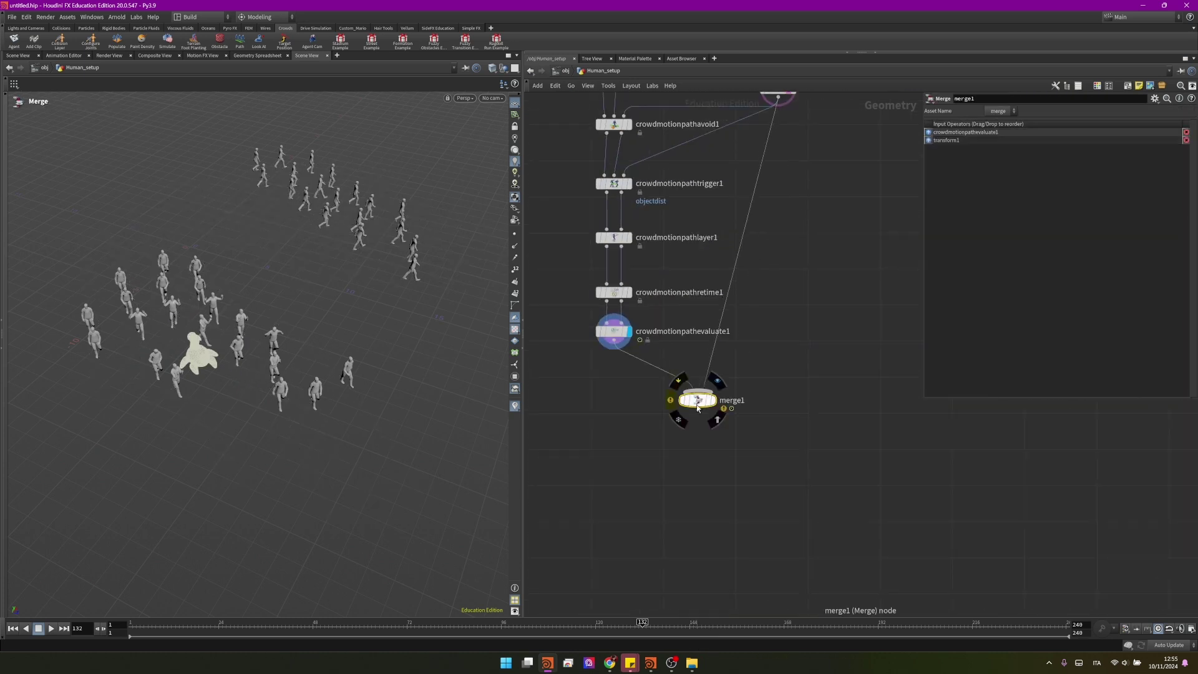
{"action": "left_click_drag", "start_coordinate": [702, 401], "coordinate": [714, 423]}
Add a Grid node with a Color node below it, beside the motion path chain, and connect the grid to the color node.
{"action": "key", "text": "Tab"}
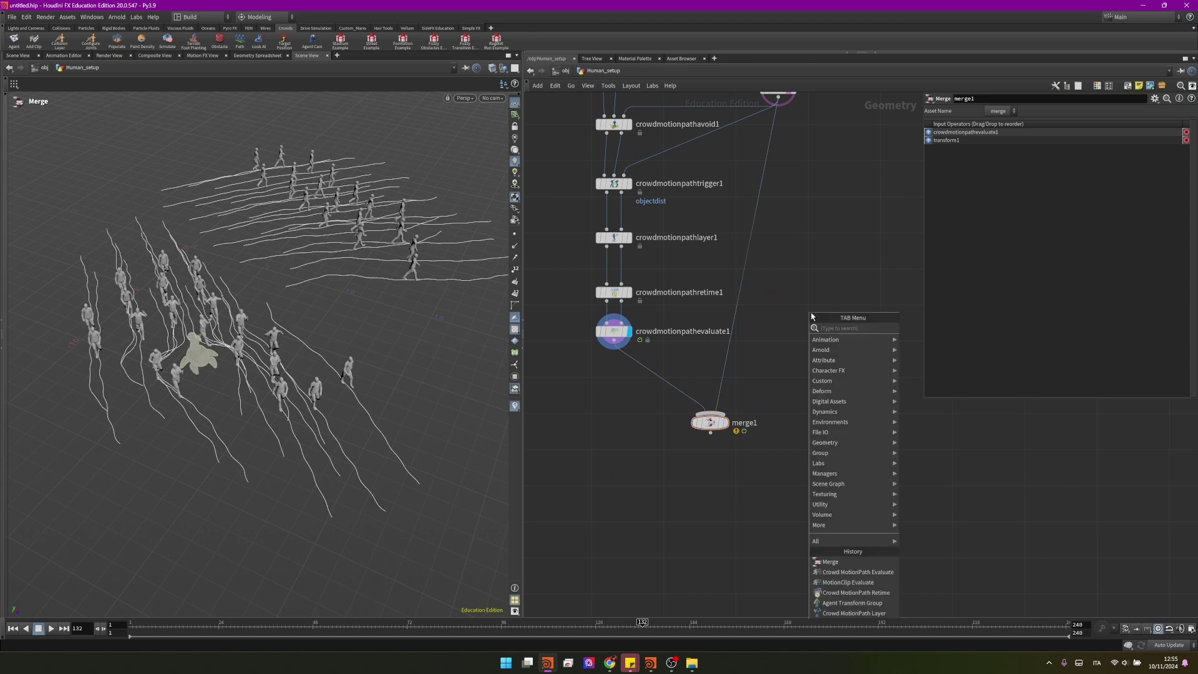
{"action": "type", "text": "grid"}
{"action": "key", "text": "Return"}
{"action": "left_click", "coordinate": [810, 312]}
{"action": "key", "text": "Tab"}
{"action": "type", "text": "color"}
{"action": "key", "text": "Return"}
{"action": "left_click", "coordinate": [809, 350]}
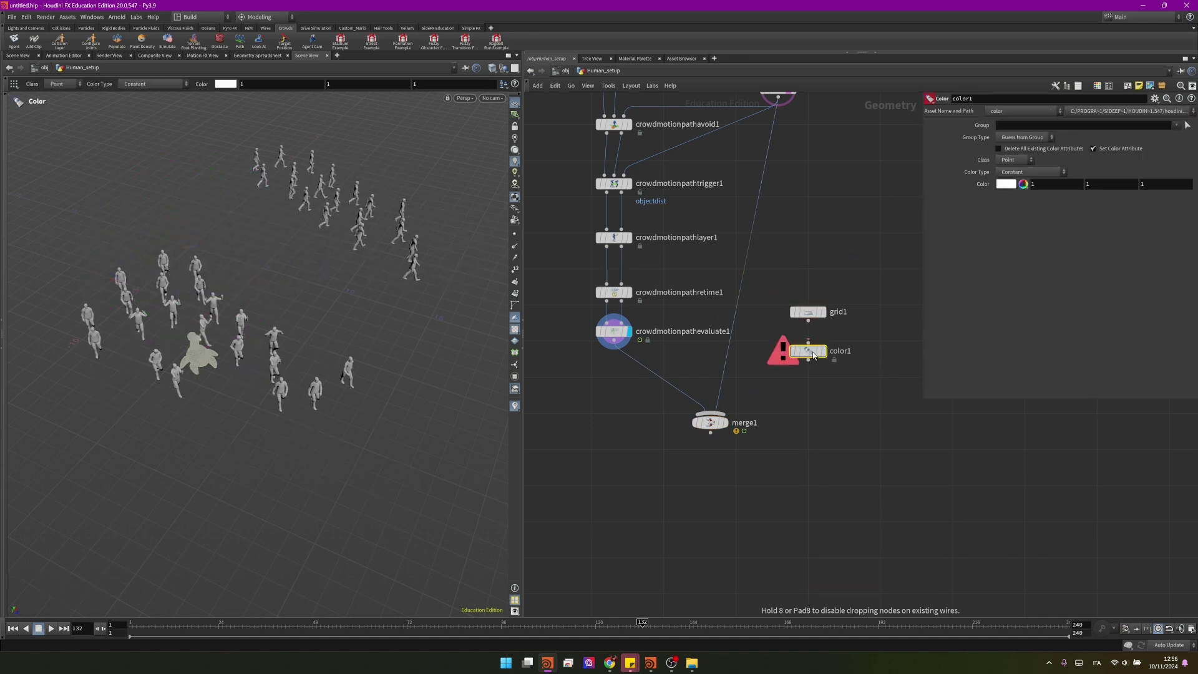
{"action": "scroll", "coordinate": [809, 319], "scroll_direction": "up", "scroll_amount": 3}
{"action": "left_click", "coordinate": [806, 359]}
{"action": "left_click", "coordinate": [808, 322]}
Set the ground's color to near-black and enlarge the grid to 93.1 by 93.1.
{"action": "left_click", "coordinate": [1005, 185]}
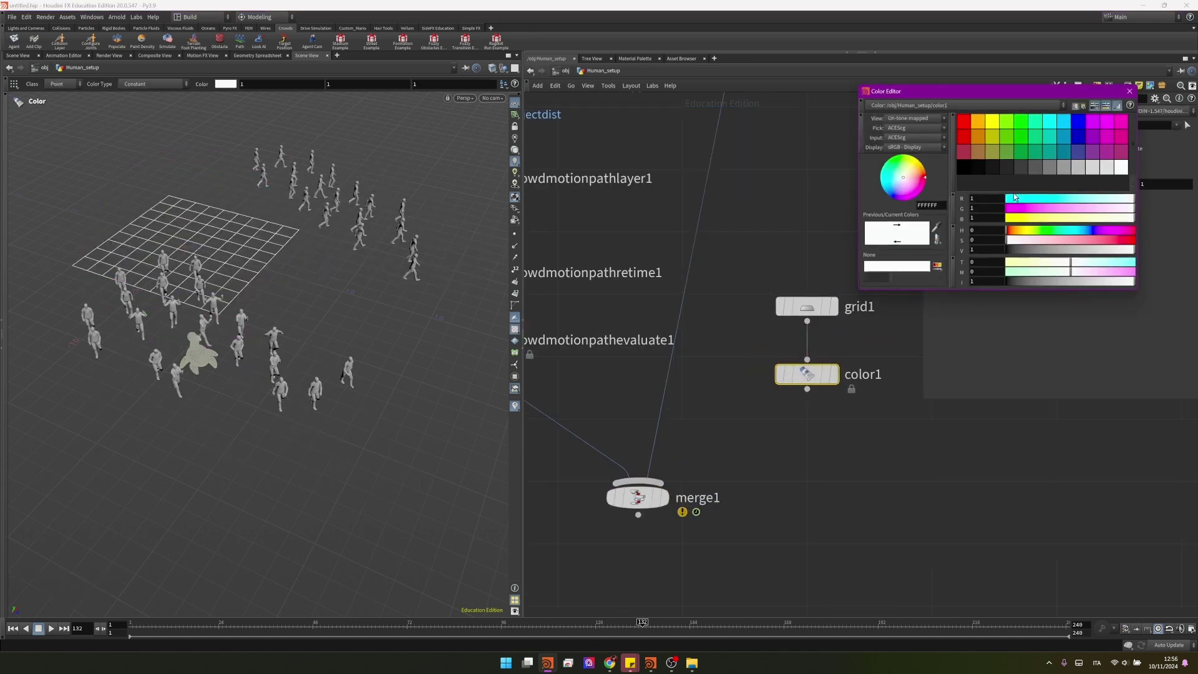
{"action": "left_click", "coordinate": [978, 165]}
{"action": "left_click", "coordinate": [1129, 92]}
{"action": "left_click", "coordinate": [808, 305]}
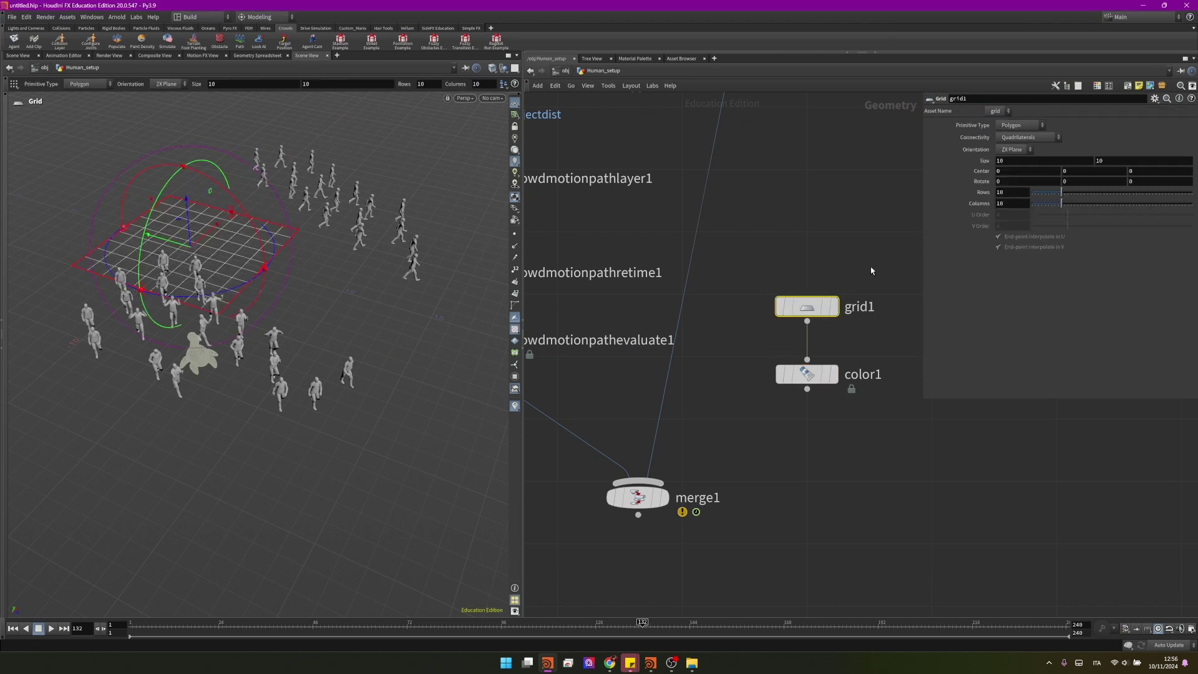
{"action": "middle_click_drag", "start_coordinate": [977, 161], "coordinate": [690, 262]}
Connect the color node's output to the Merge node and display the merged result.
{"action": "scroll", "coordinate": [733, 532], "scroll_direction": "down", "scroll_amount": 2}
{"action": "middle_click_drag", "start_coordinate": [768, 530], "coordinate": [809, 405]}
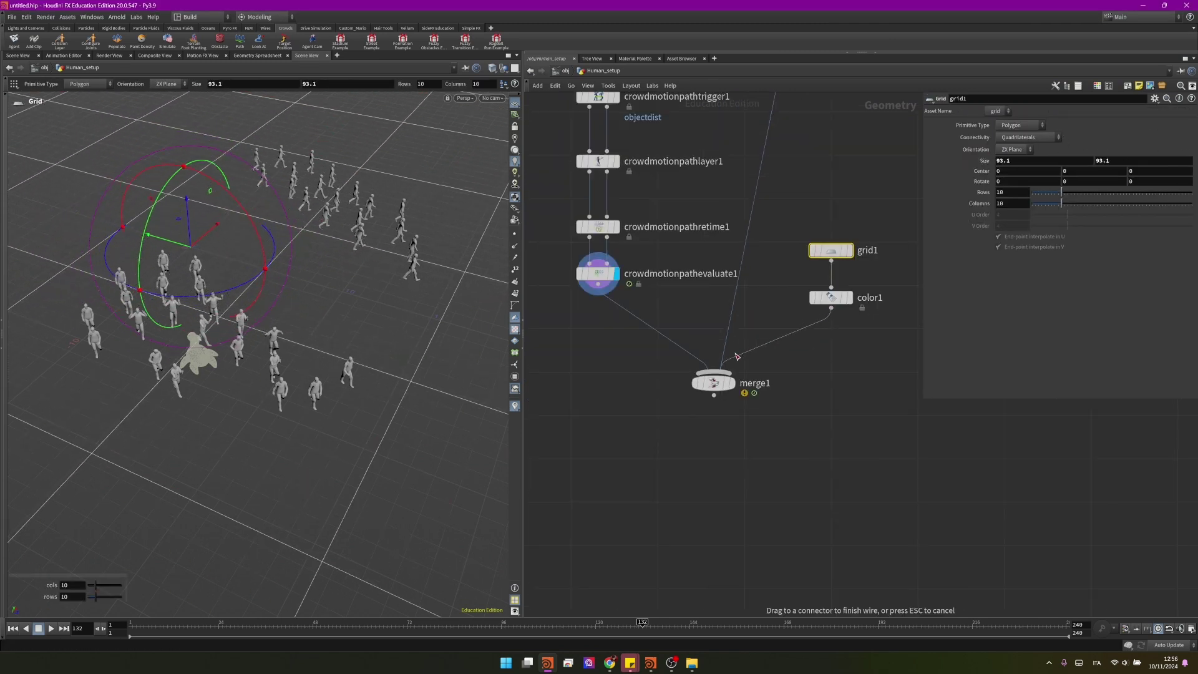
{"action": "left_click_drag", "start_coordinate": [735, 353], "coordinate": [719, 391]}
{"action": "left_click", "coordinate": [730, 382]}
Play the merged crowd, obstacle and ground from the first frame, examine the agents' motion, and return to frame 1.
{"action": "left_click_drag", "start_coordinate": [321, 386], "coordinate": [218, 300], "text": "alt"}
{"action": "left_click", "coordinate": [13, 629]}
{"action": "left_click", "coordinate": [50, 629]}
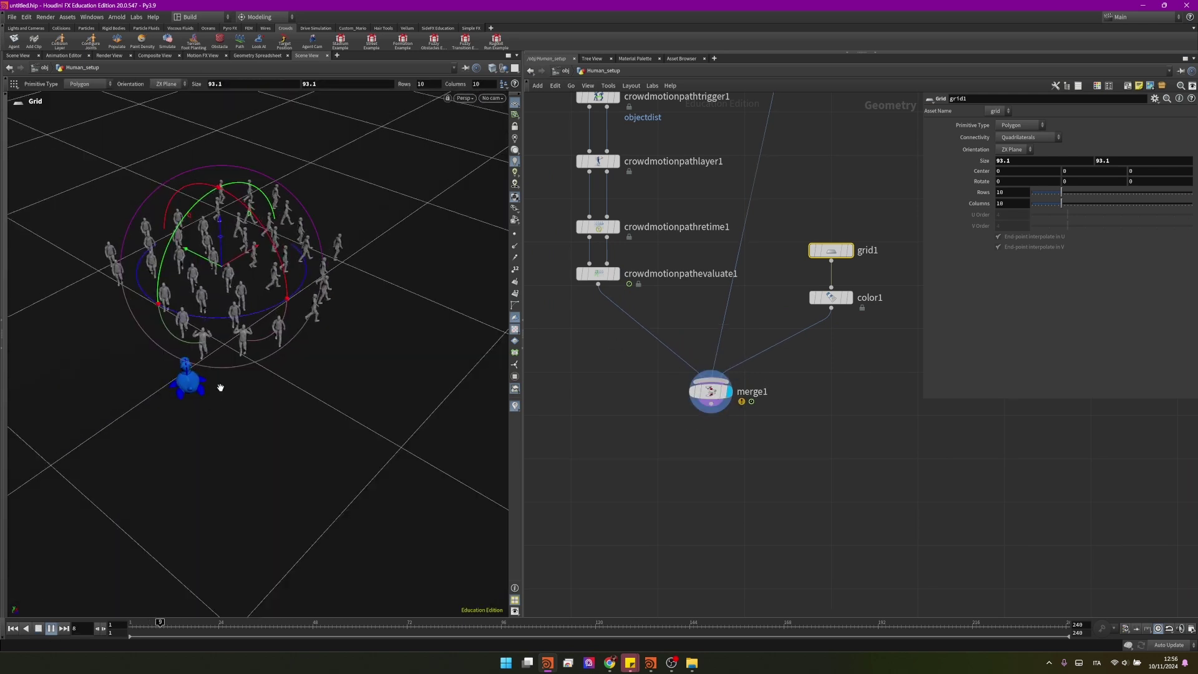
{"action": "key", "text": "Escape"}
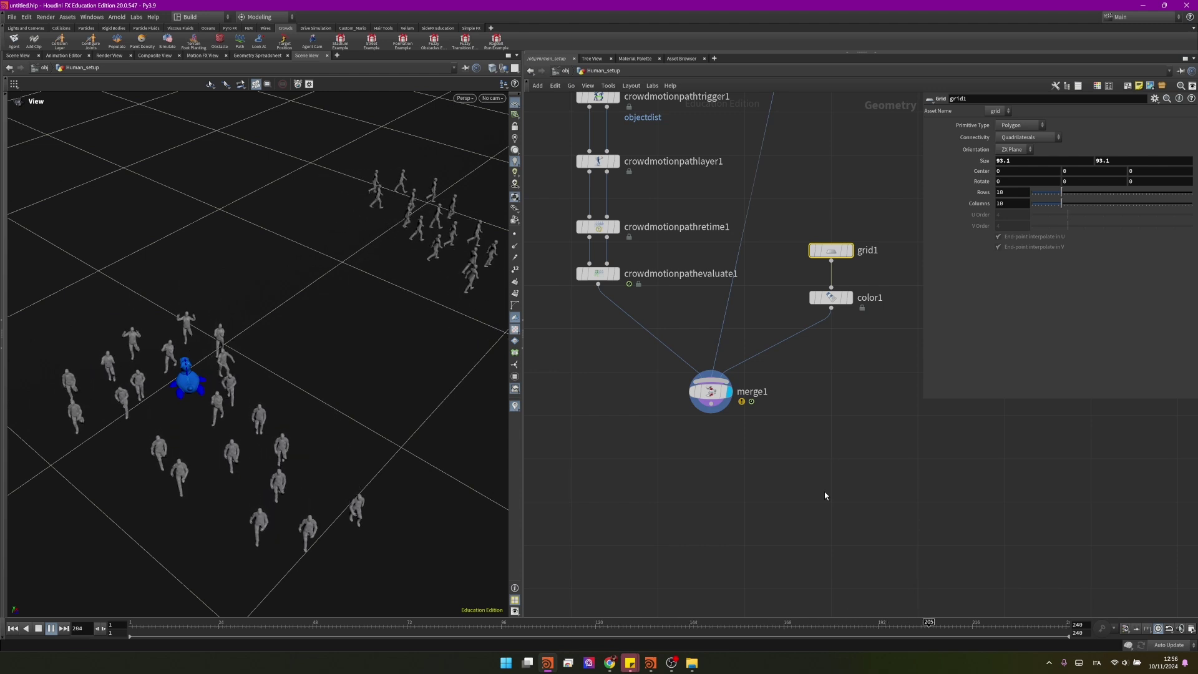
{"action": "left_click", "coordinate": [825, 495]}
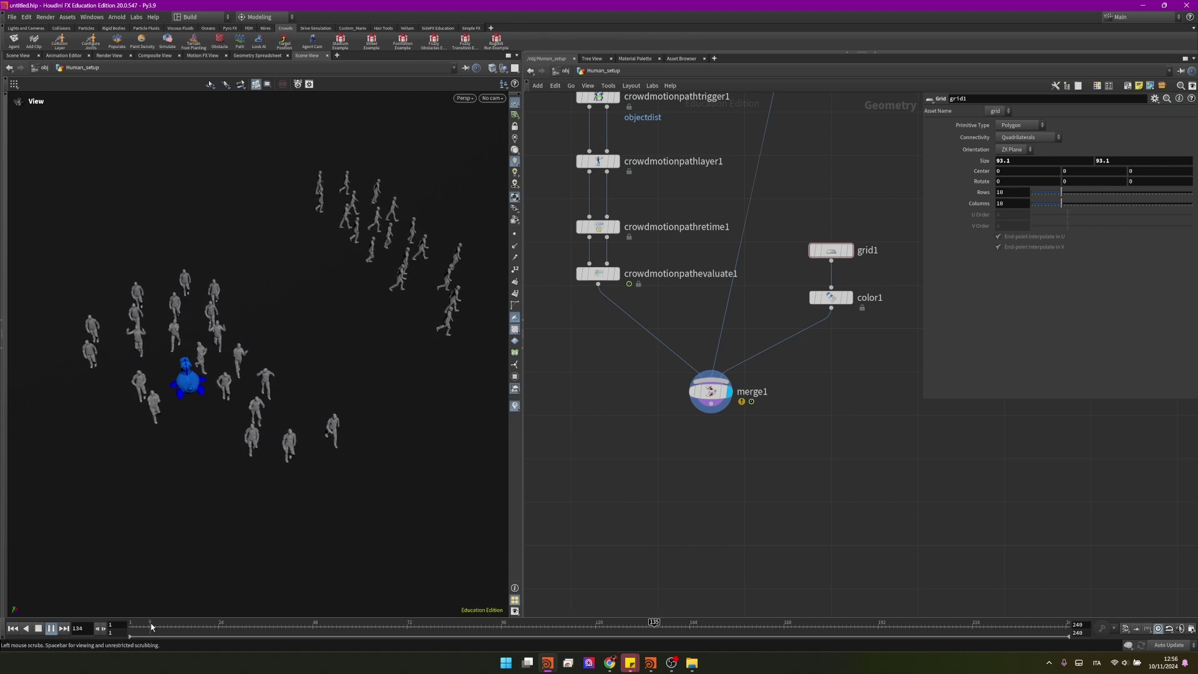
{"action": "left_click_drag", "start_coordinate": [149, 625], "coordinate": [130, 626]}
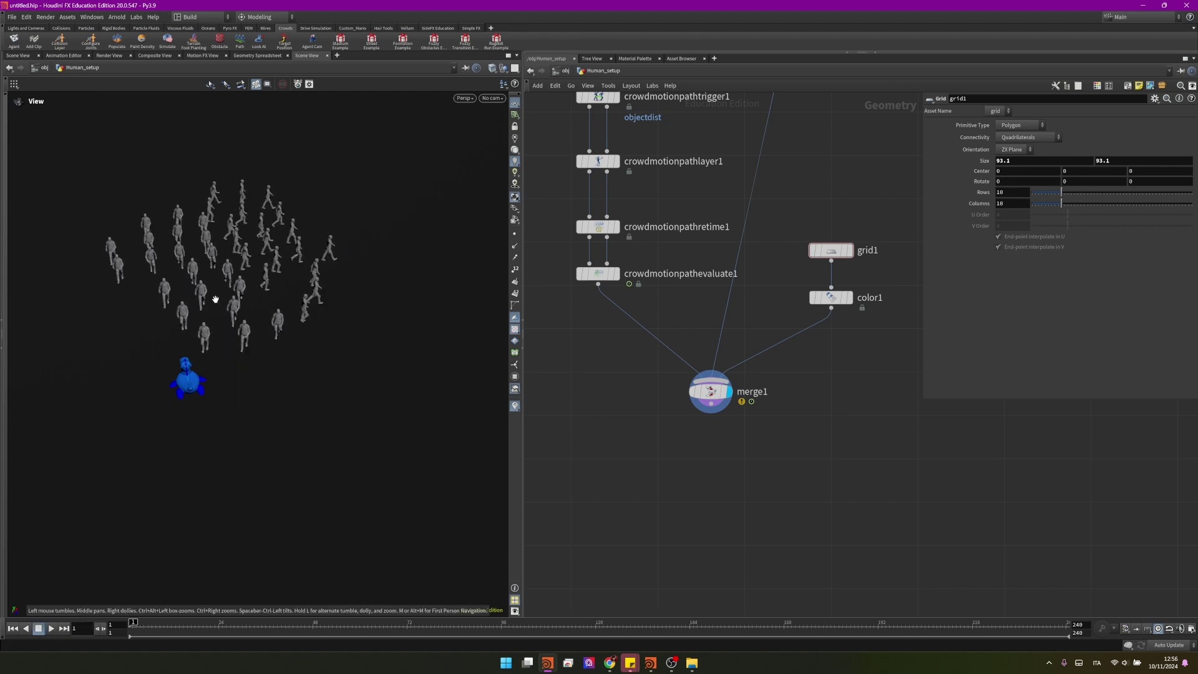
{"action": "middle_click_drag", "start_coordinate": [214, 299], "coordinate": [284, 291]}
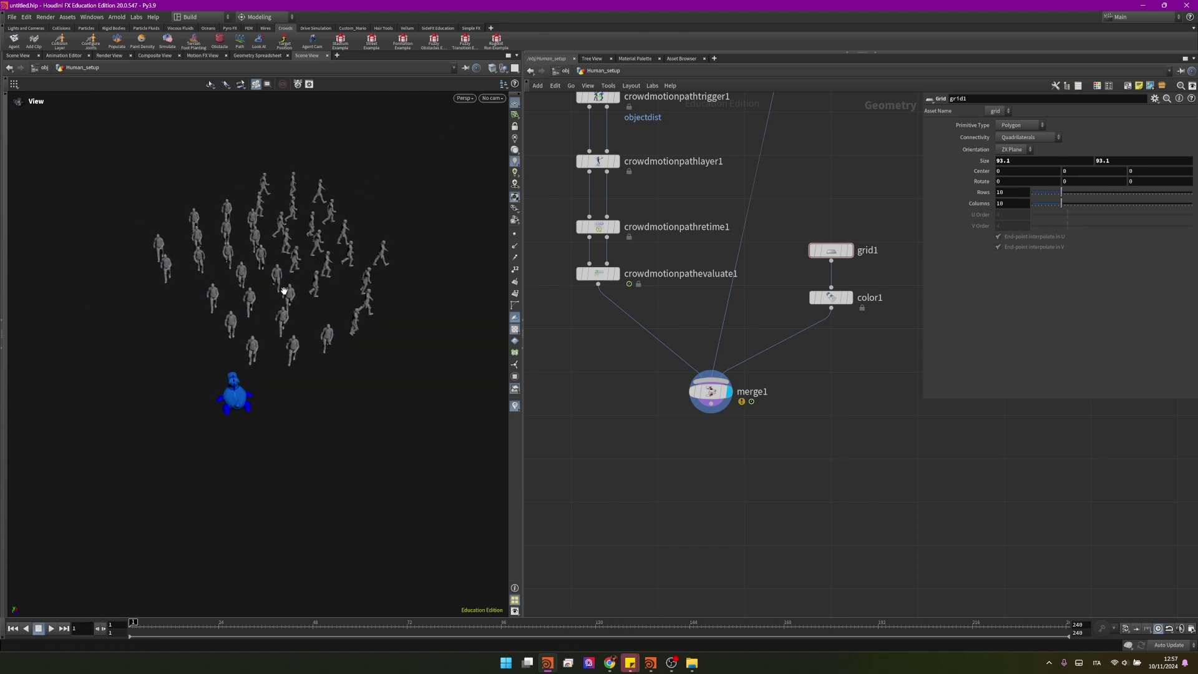